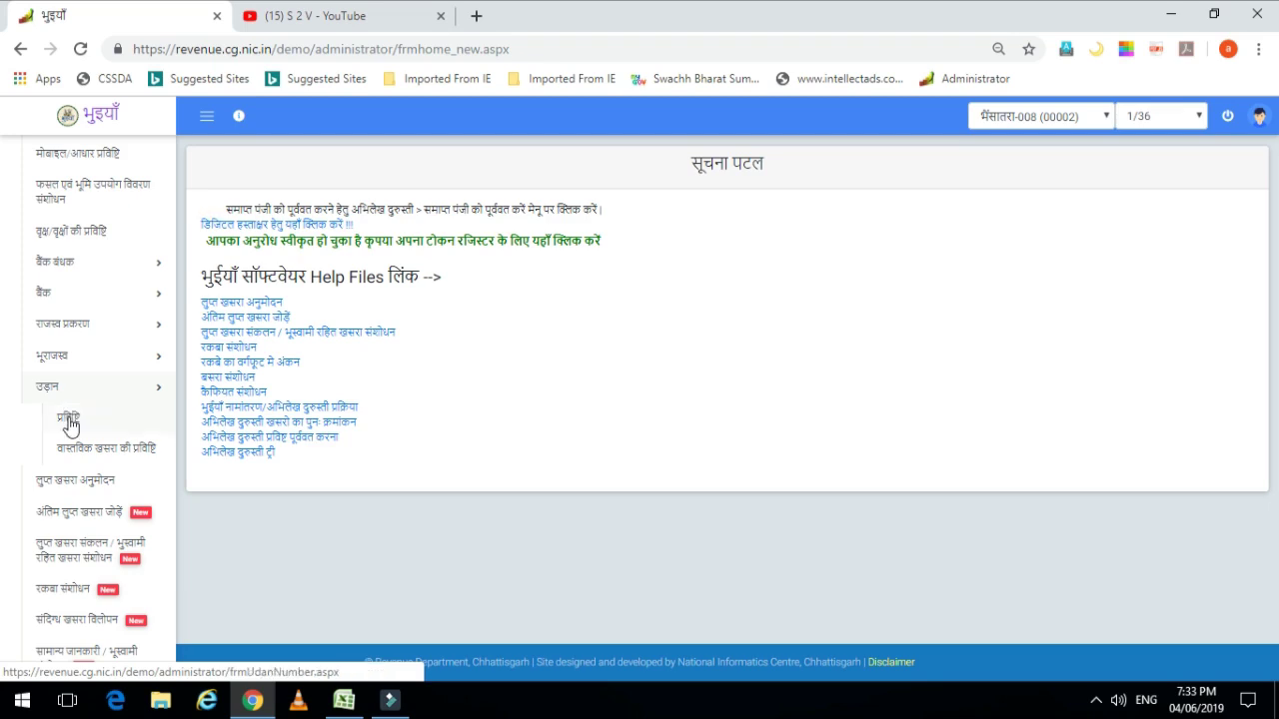
# - Open the udan number entry form for village मैंसातरा-008 and select khasra 1/1010
pyautogui.click(69, 419)
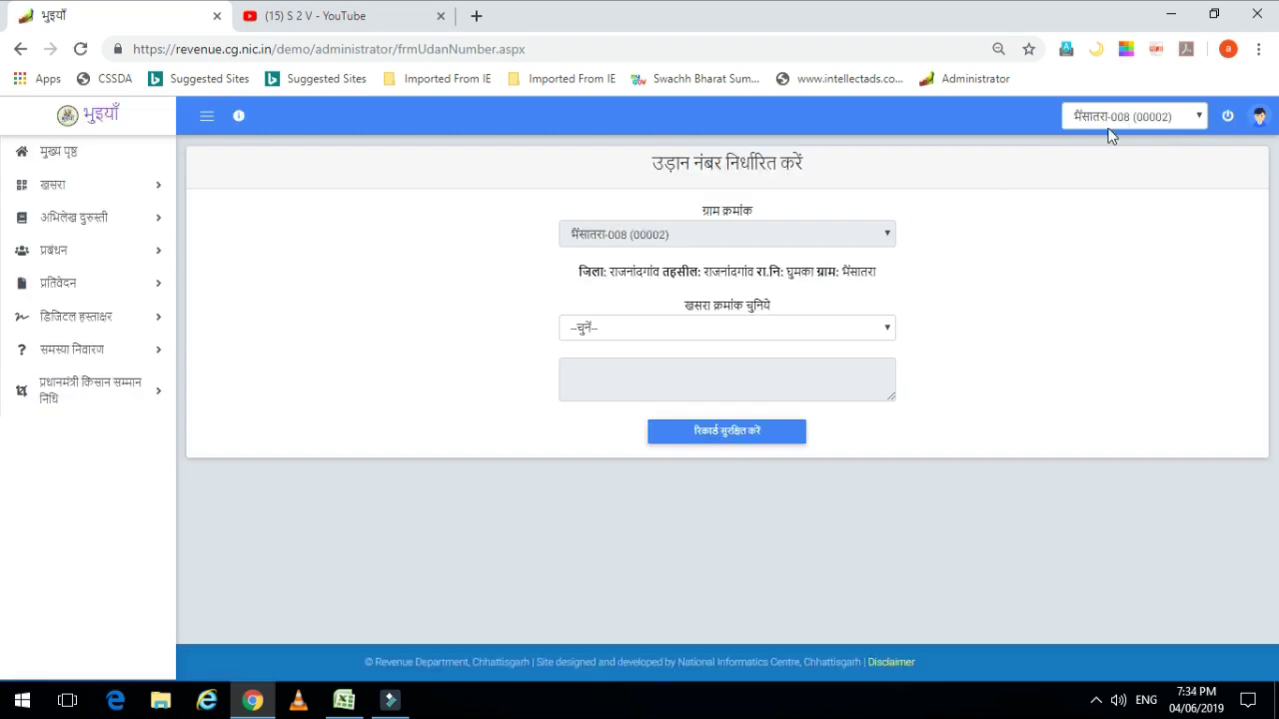
pyautogui.click(713, 335)
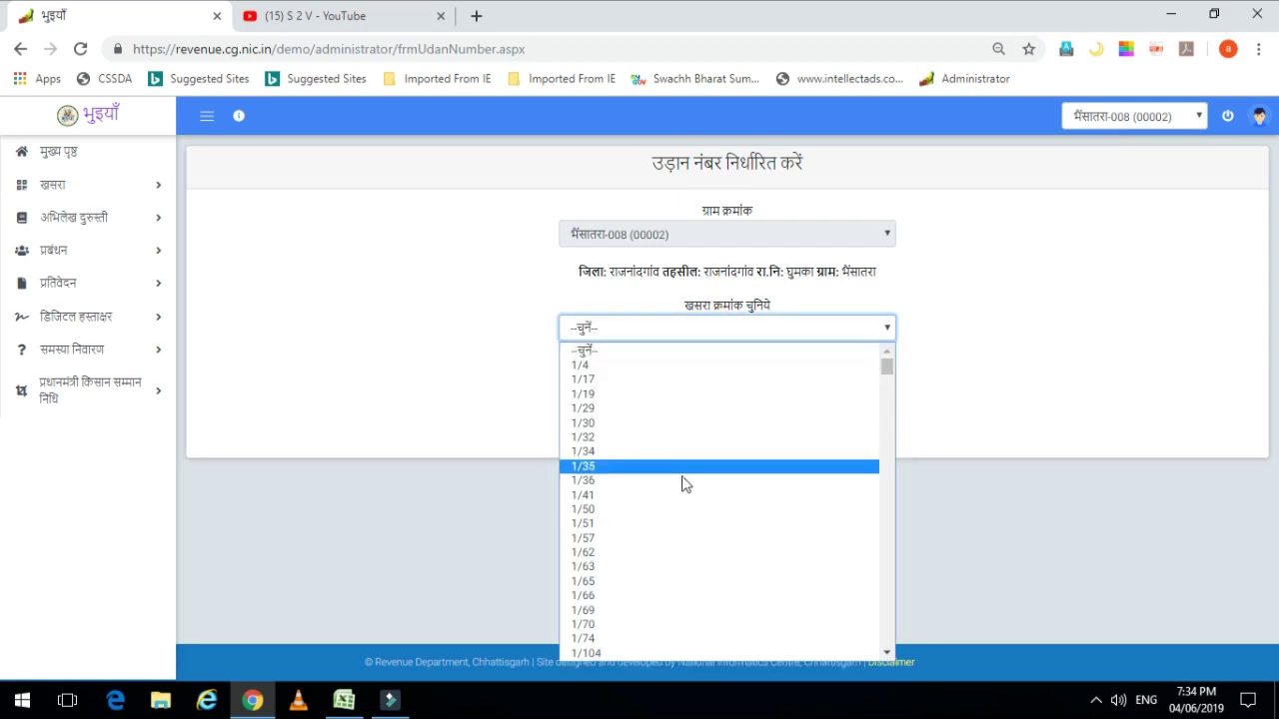
pyautogui.scroll(-2, 675, 500)
pyautogui.scroll(5, 672, 516)
pyautogui.scroll(-2, 672, 516)
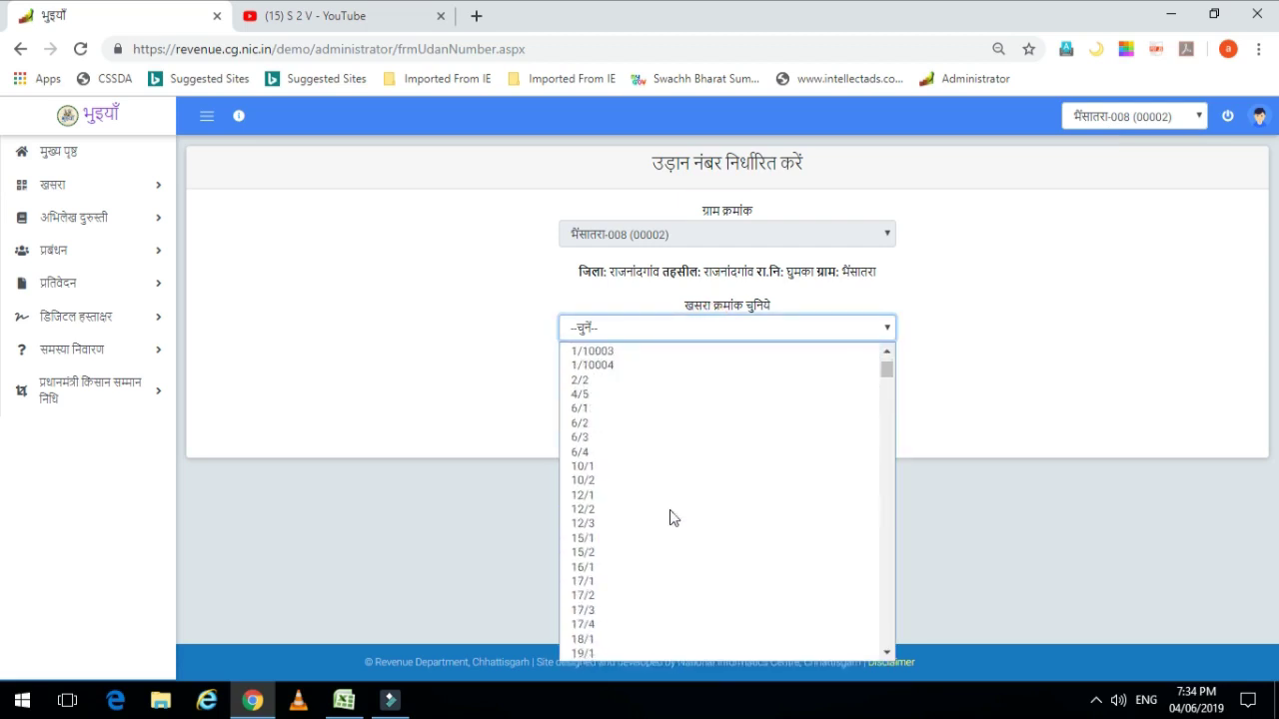
pyautogui.scroll(3, 672, 517)
pyautogui.scroll(-2, 672, 517)
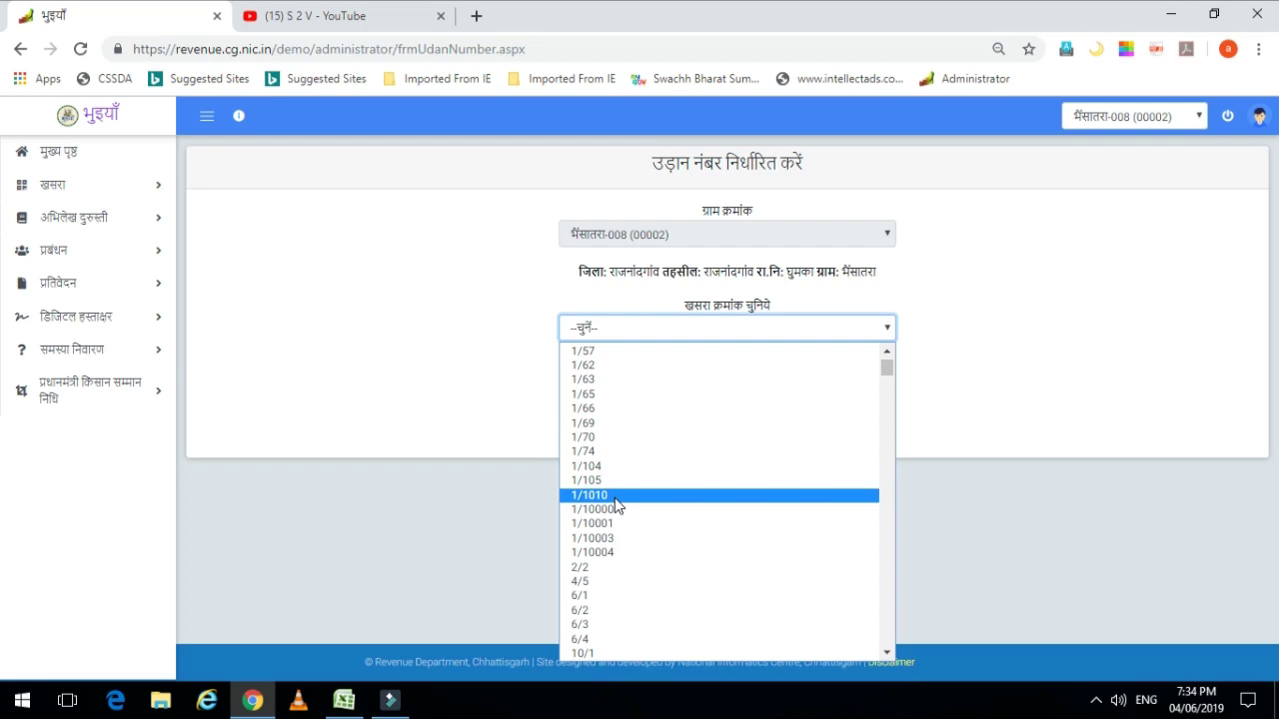
pyautogui.click(614, 496)
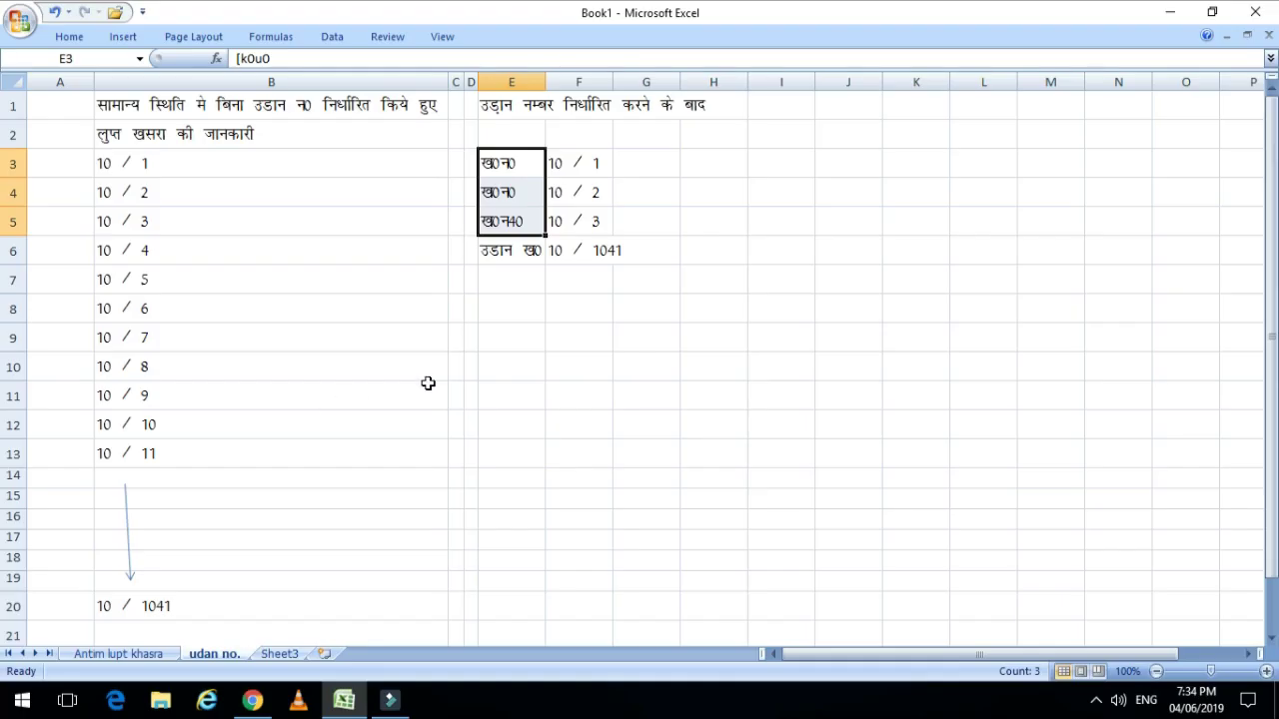
pyautogui.click(549, 365)
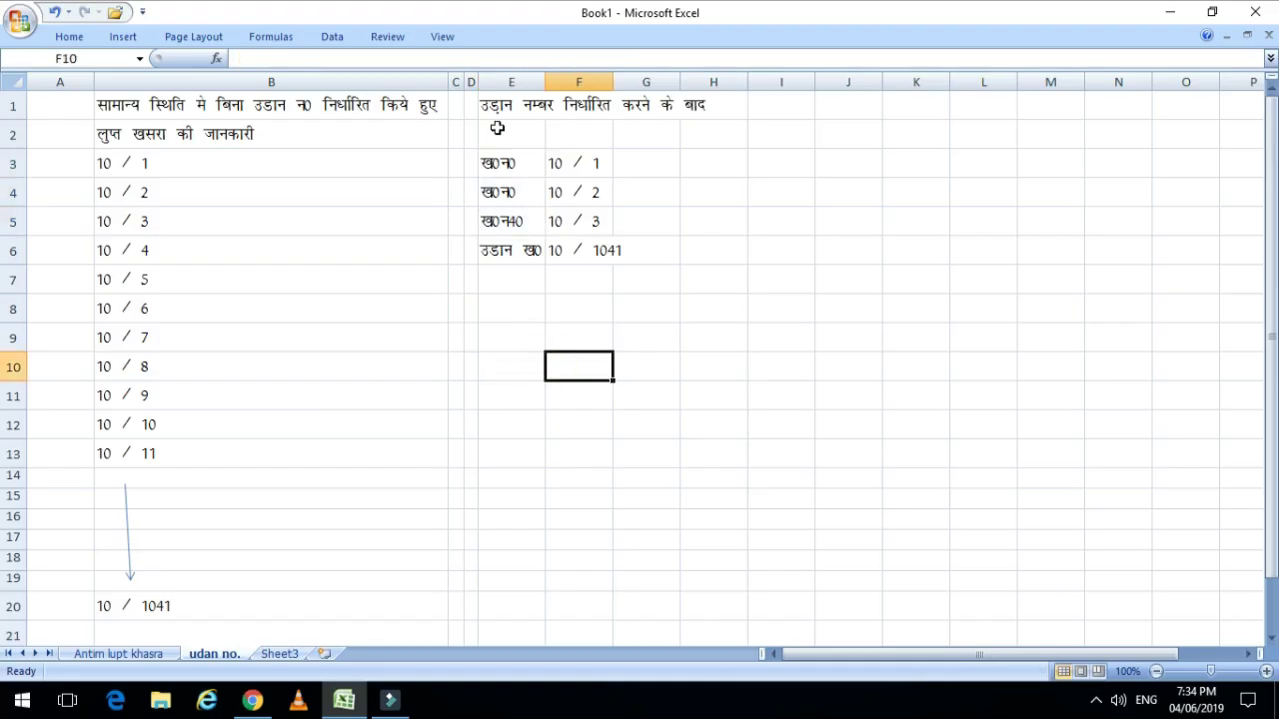
pyautogui.moveTo(498, 128); pyautogui.dragTo(605, 219)
pyautogui.click(562, 334)
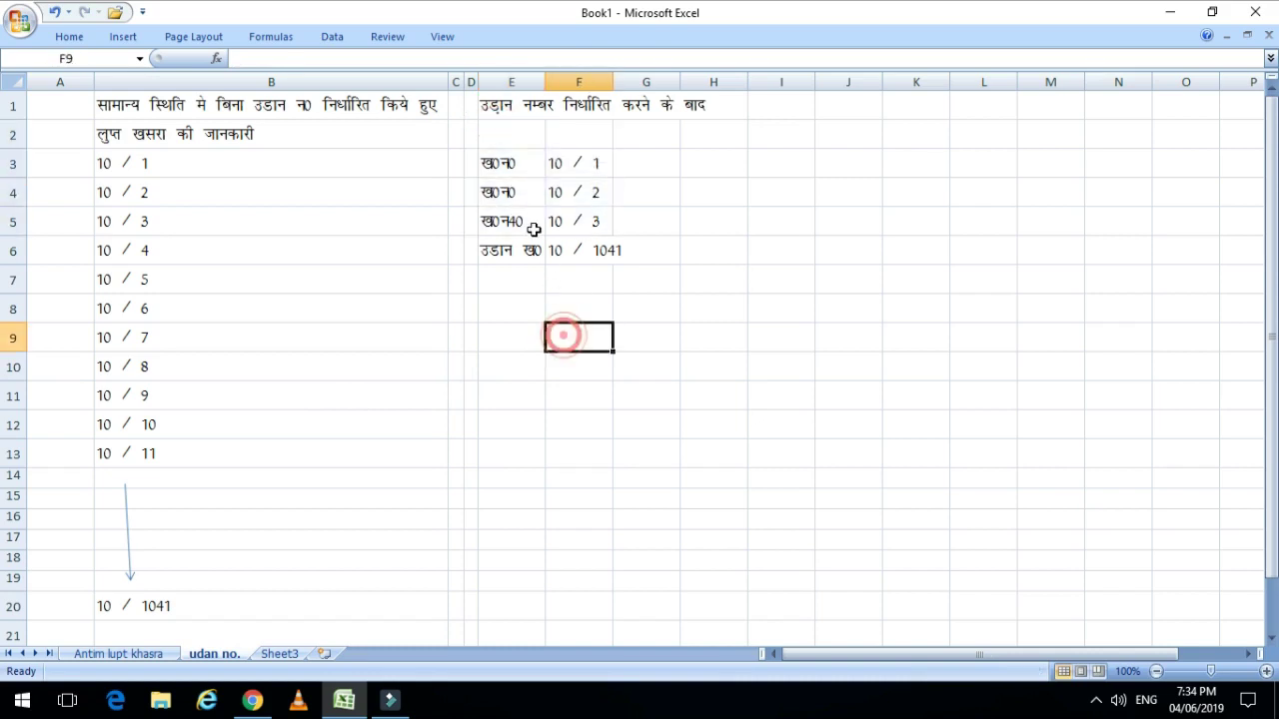
pyautogui.click(500, 161)
pyautogui.moveTo(541, 163); pyautogui.dragTo(572, 197)
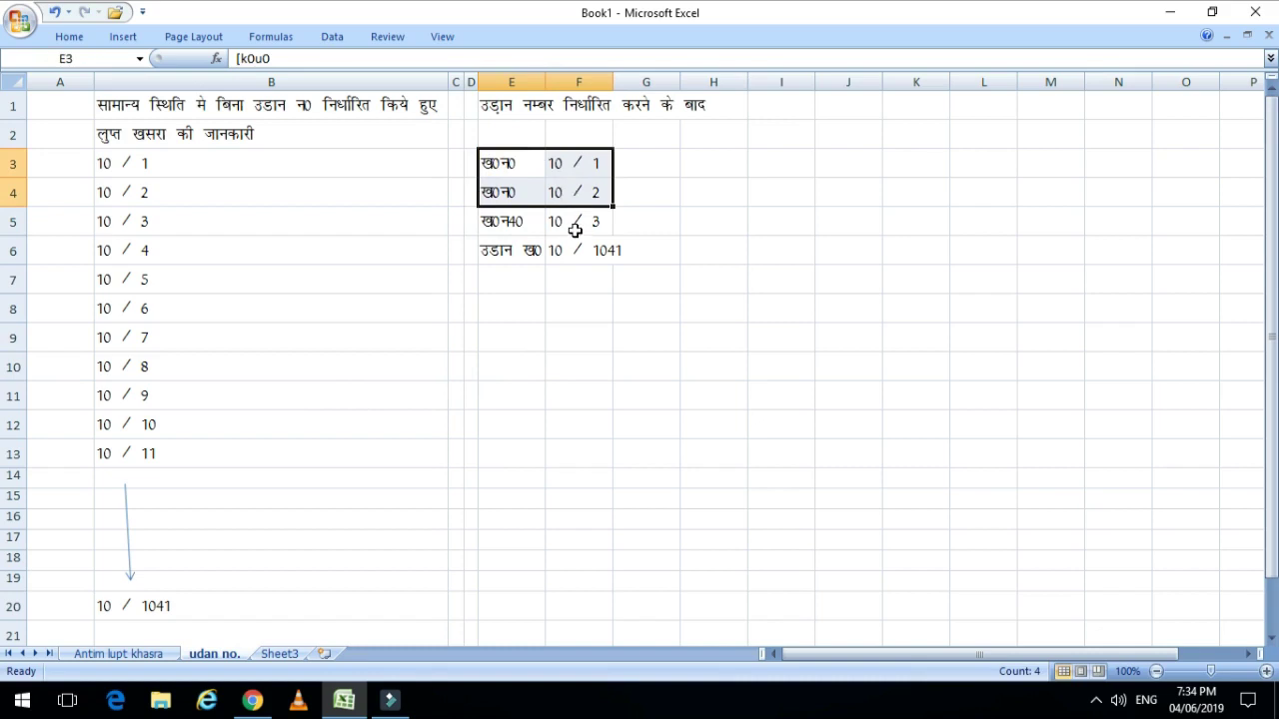
pyautogui.click(583, 220)
pyautogui.moveTo(498, 163); pyautogui.dragTo(573, 219)
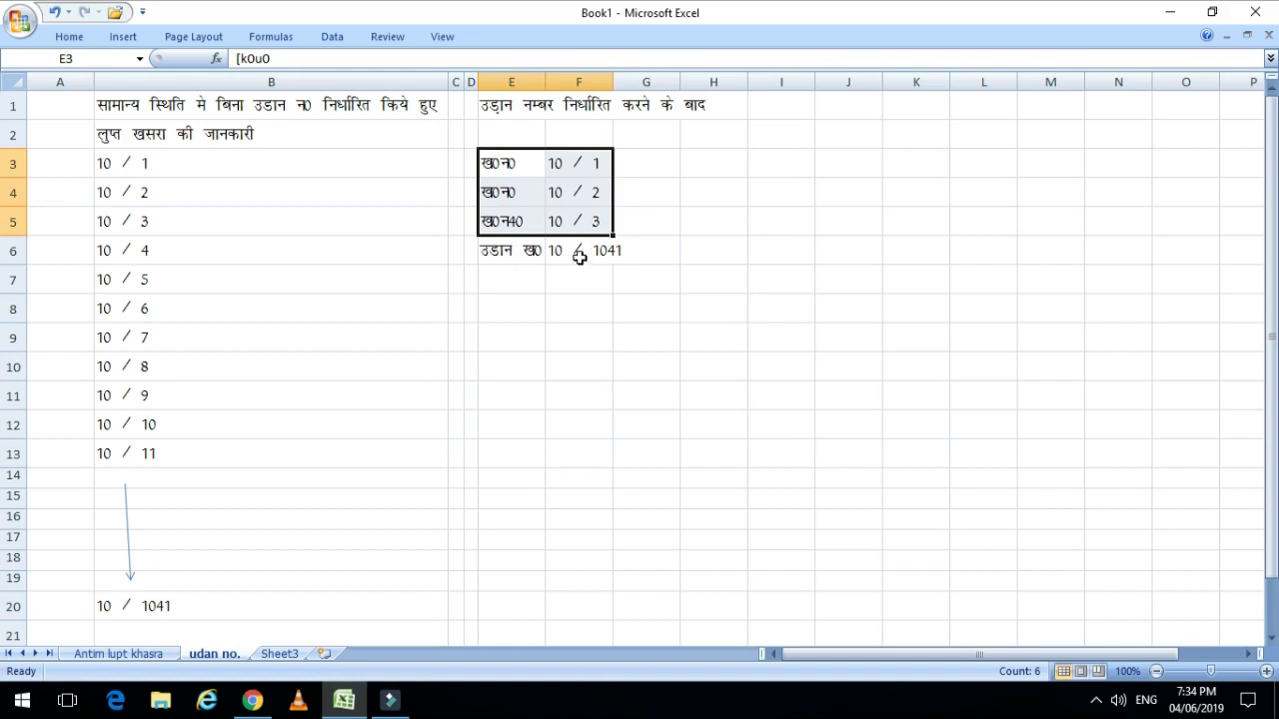
pyautogui.click(606, 251)
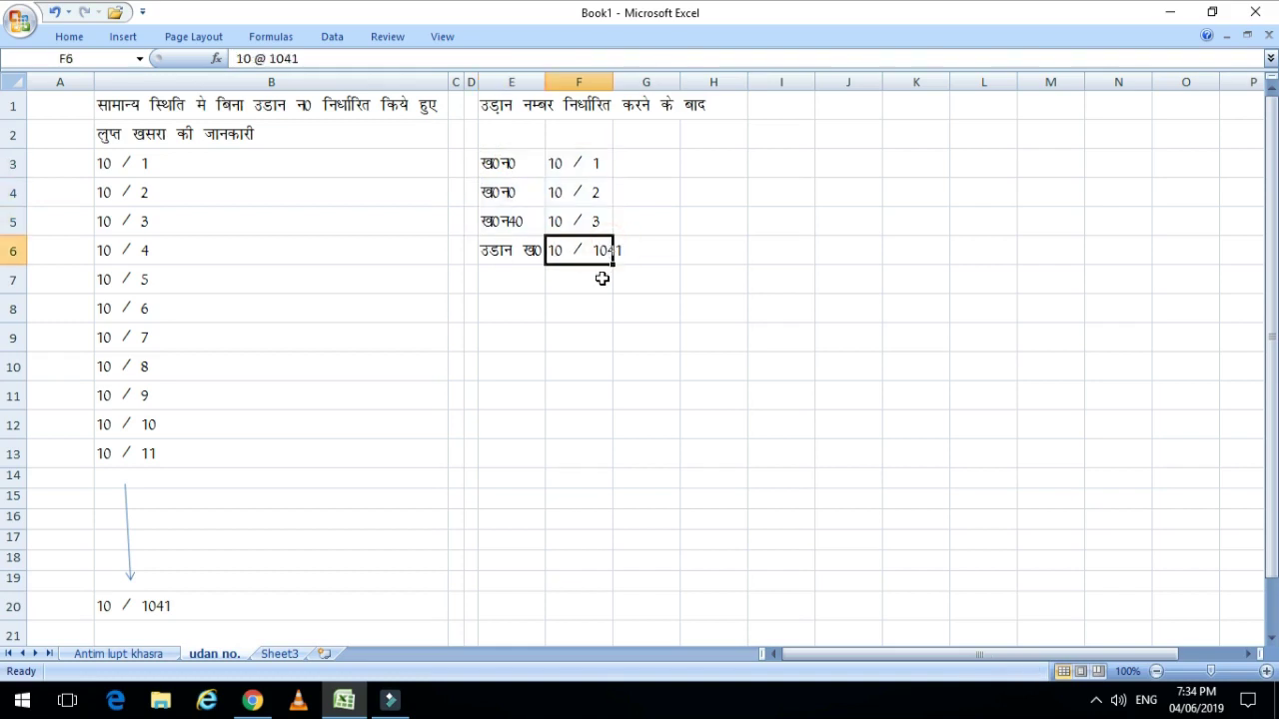
pyautogui.click(601, 280)
pyautogui.click(644, 267)
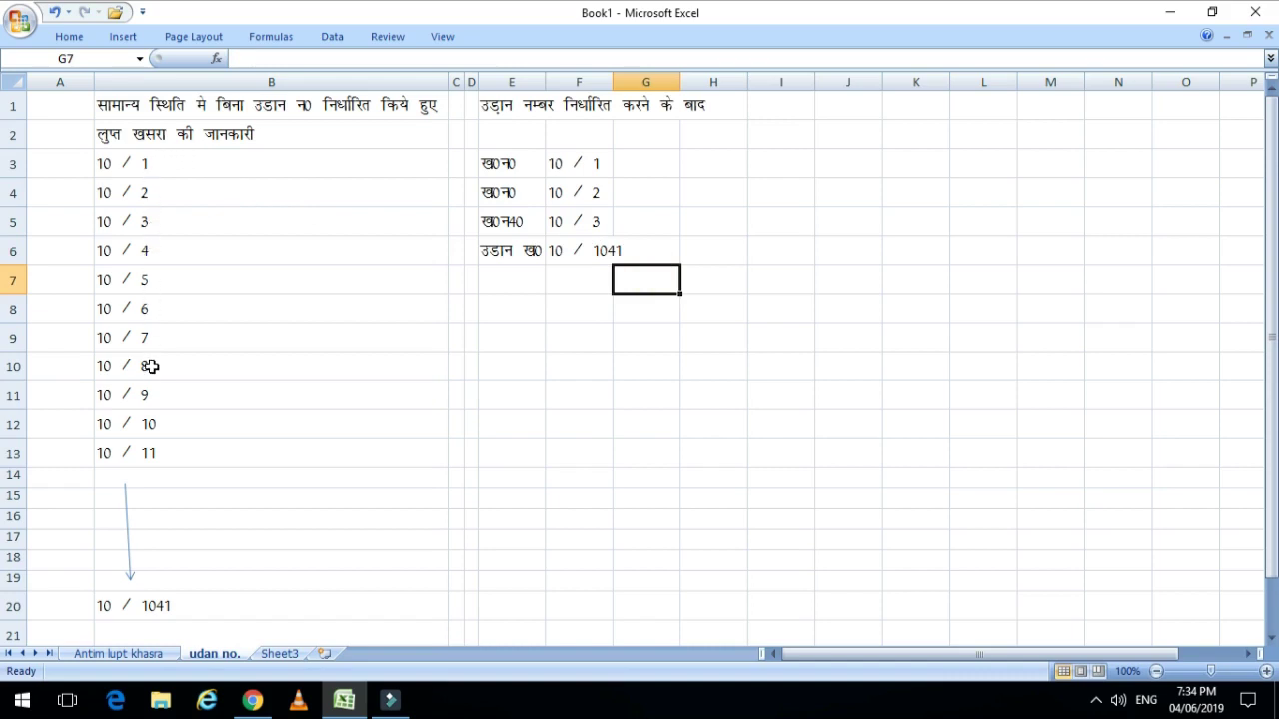
pyautogui.moveTo(178, 167); pyautogui.dragTo(163, 454)
pyautogui.scroll(-1, 189, 416)
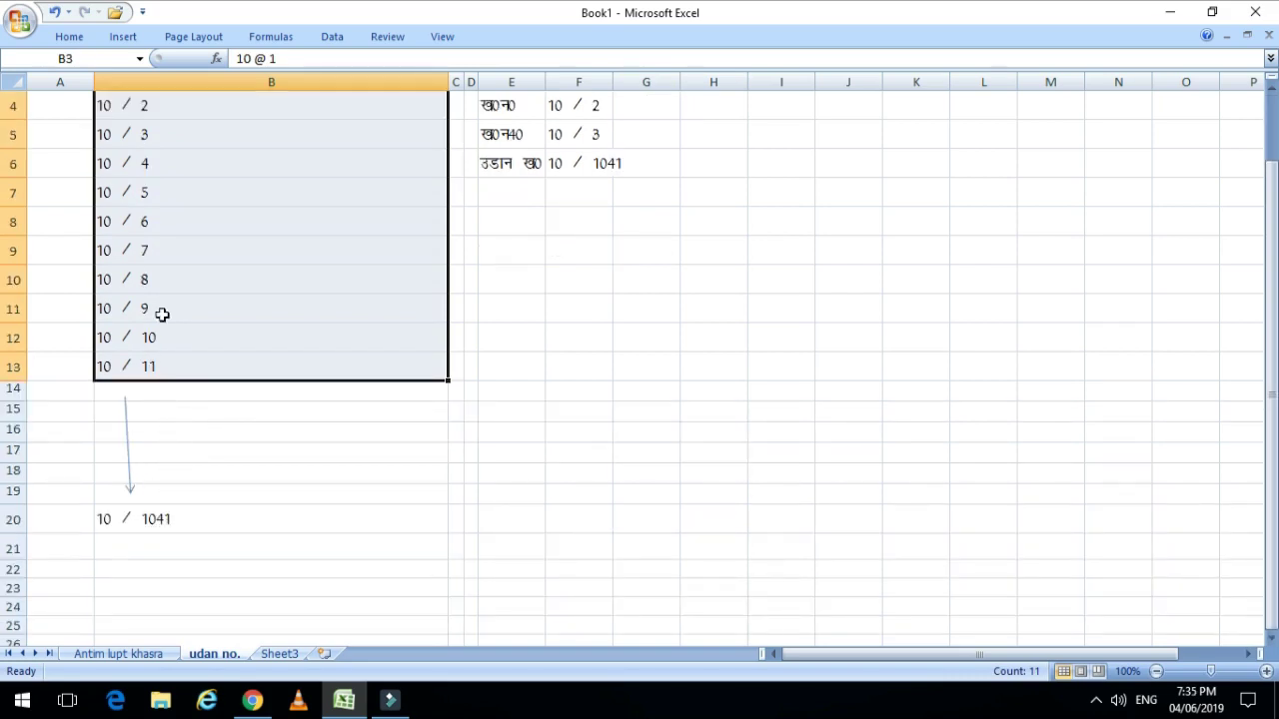
pyautogui.scroll(1, 160, 206)
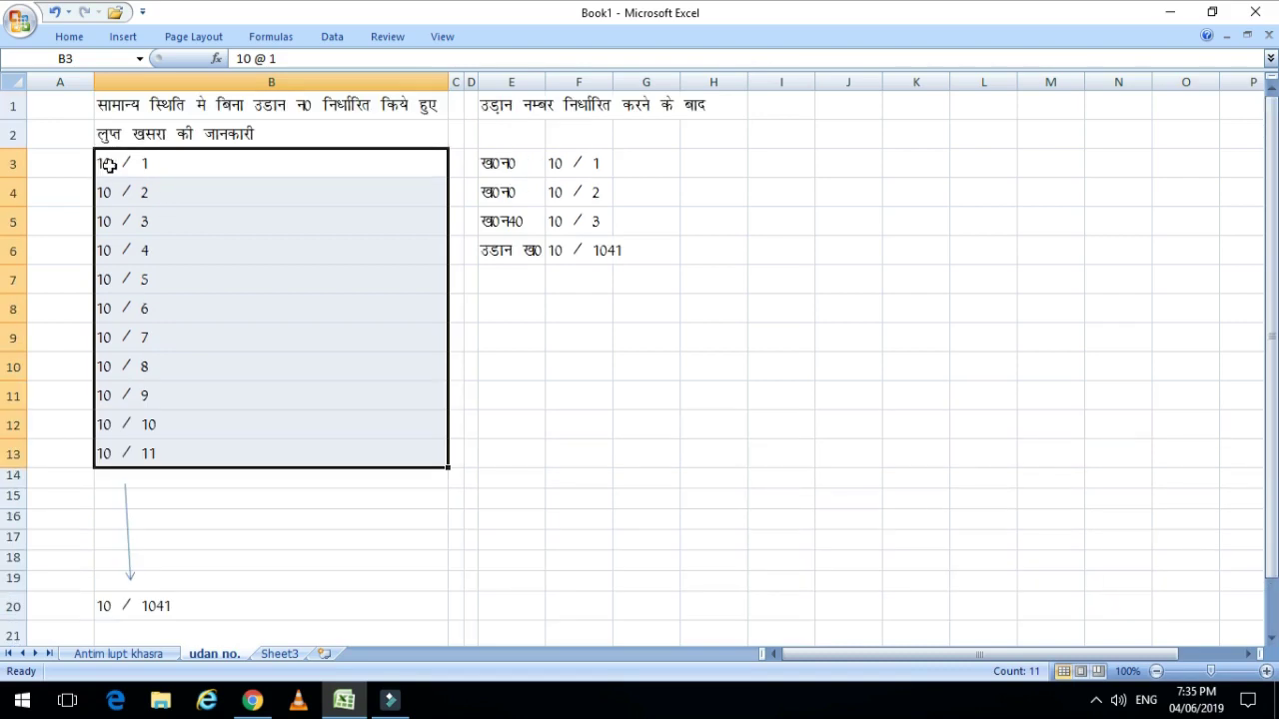
pyautogui.click(105, 164)
pyautogui.scroll(-3, 150, 299)
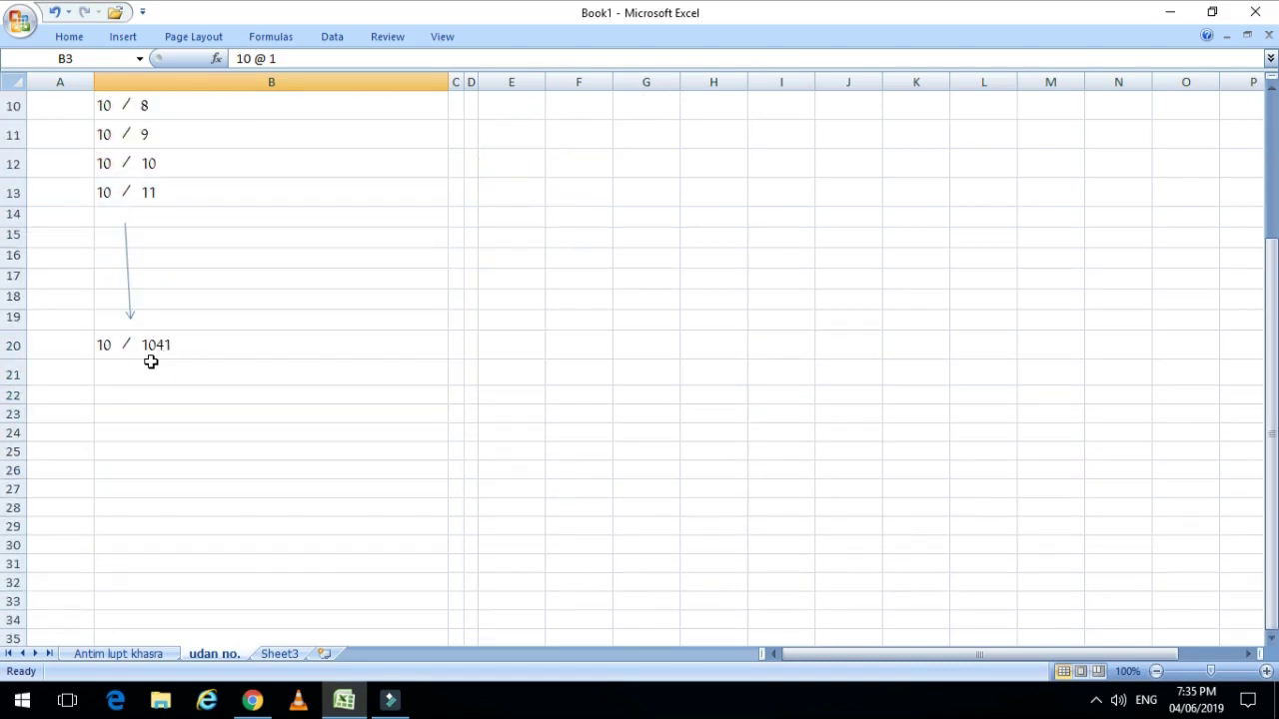
pyautogui.scroll(1, 155, 359)
pyautogui.scroll(1, 155, 359)
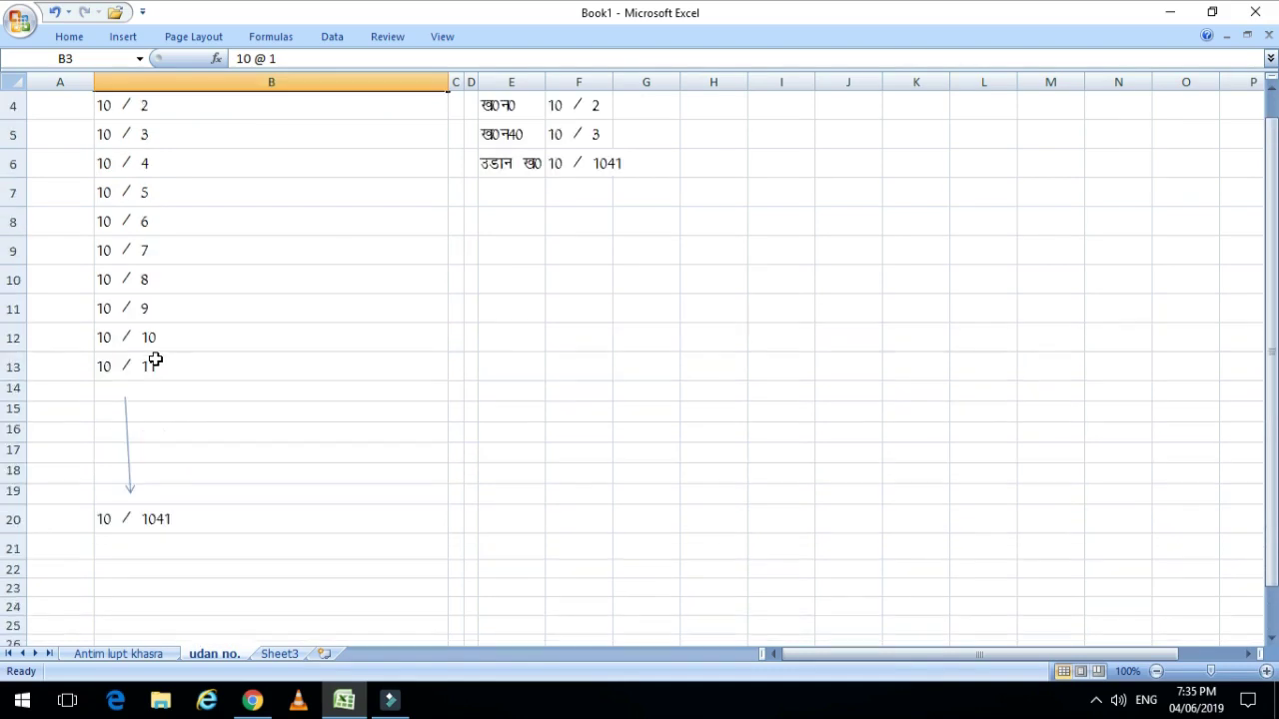
pyautogui.scroll(1, 155, 359)
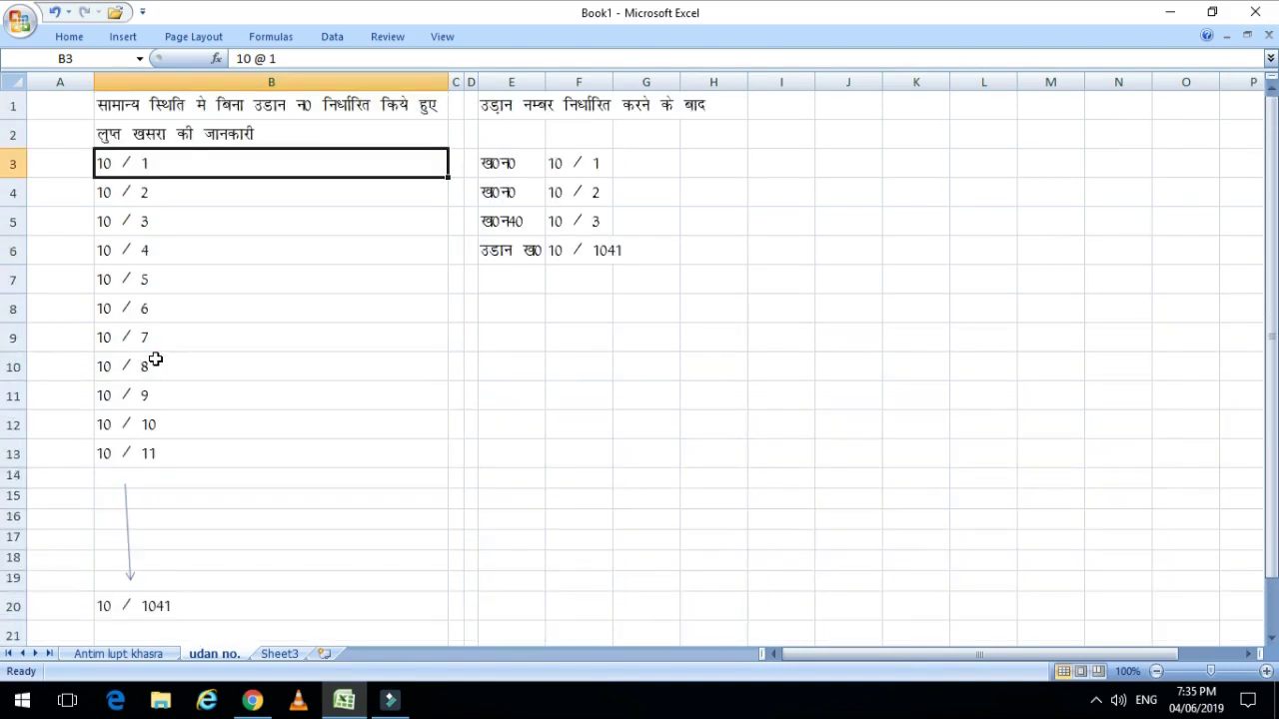
pyautogui.scroll(-1, 156, 361)
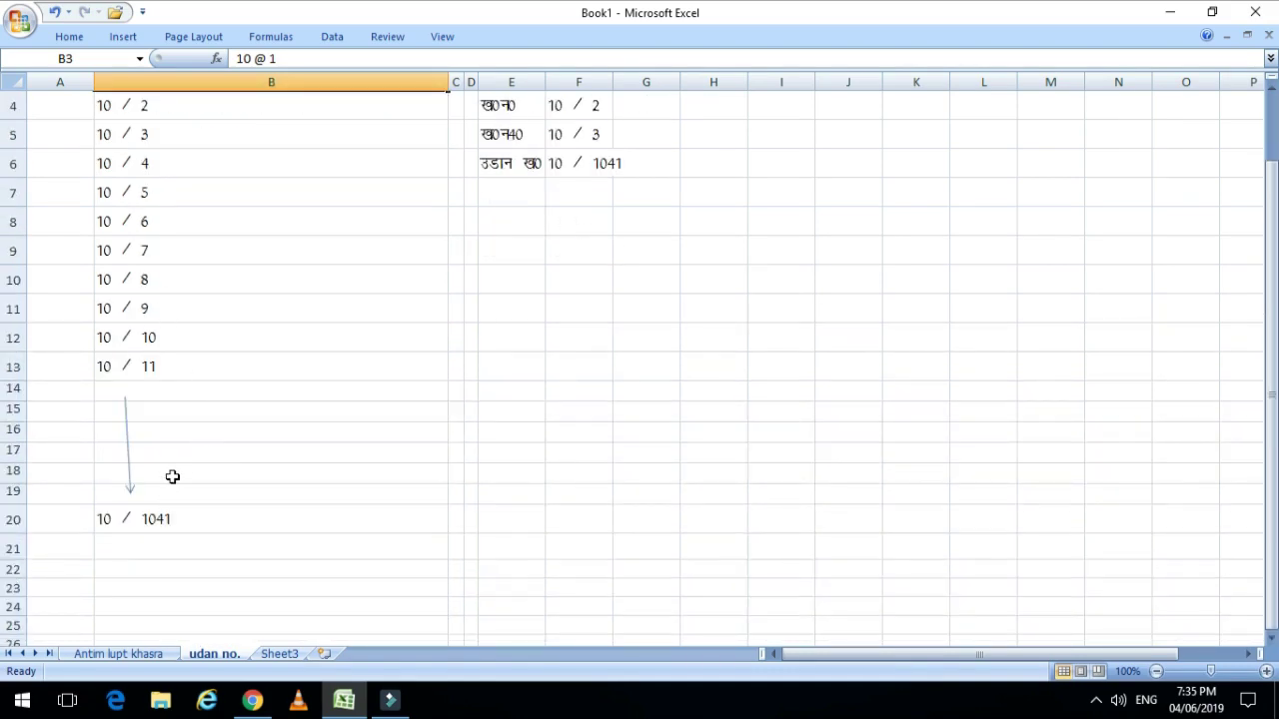
pyautogui.scroll(1, 172, 477)
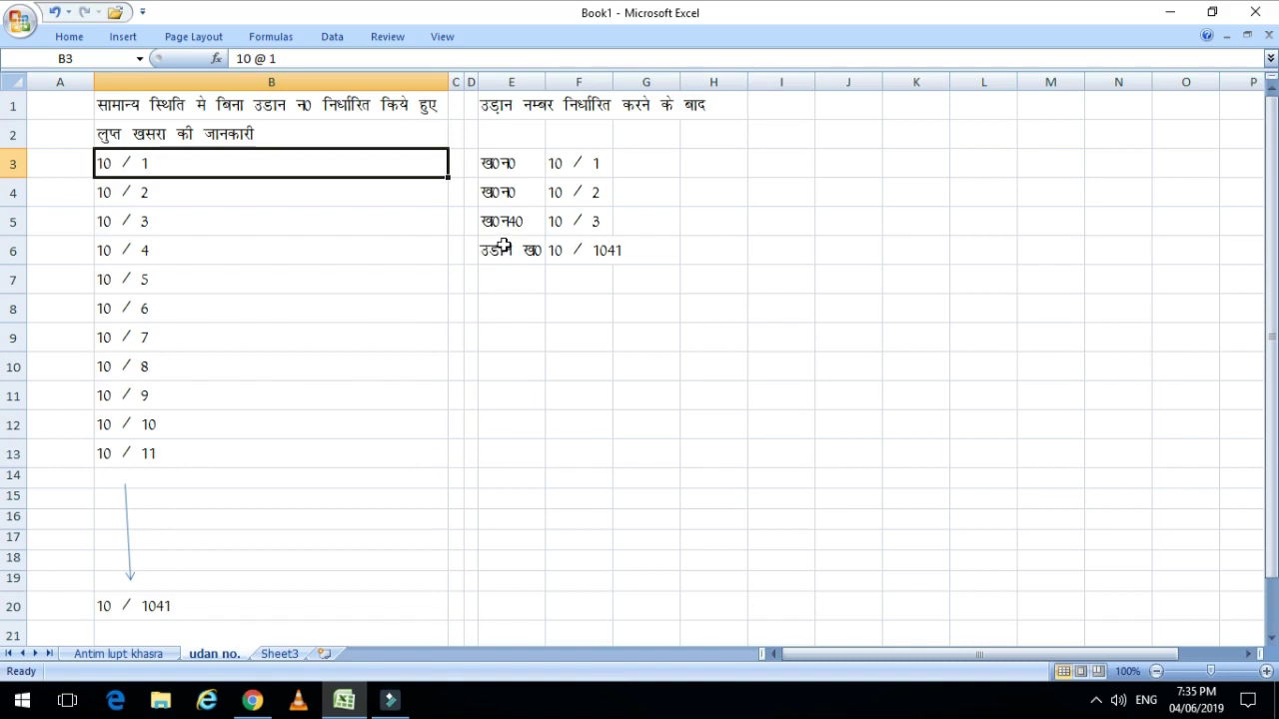
pyautogui.moveTo(499, 251); pyautogui.dragTo(635, 251)
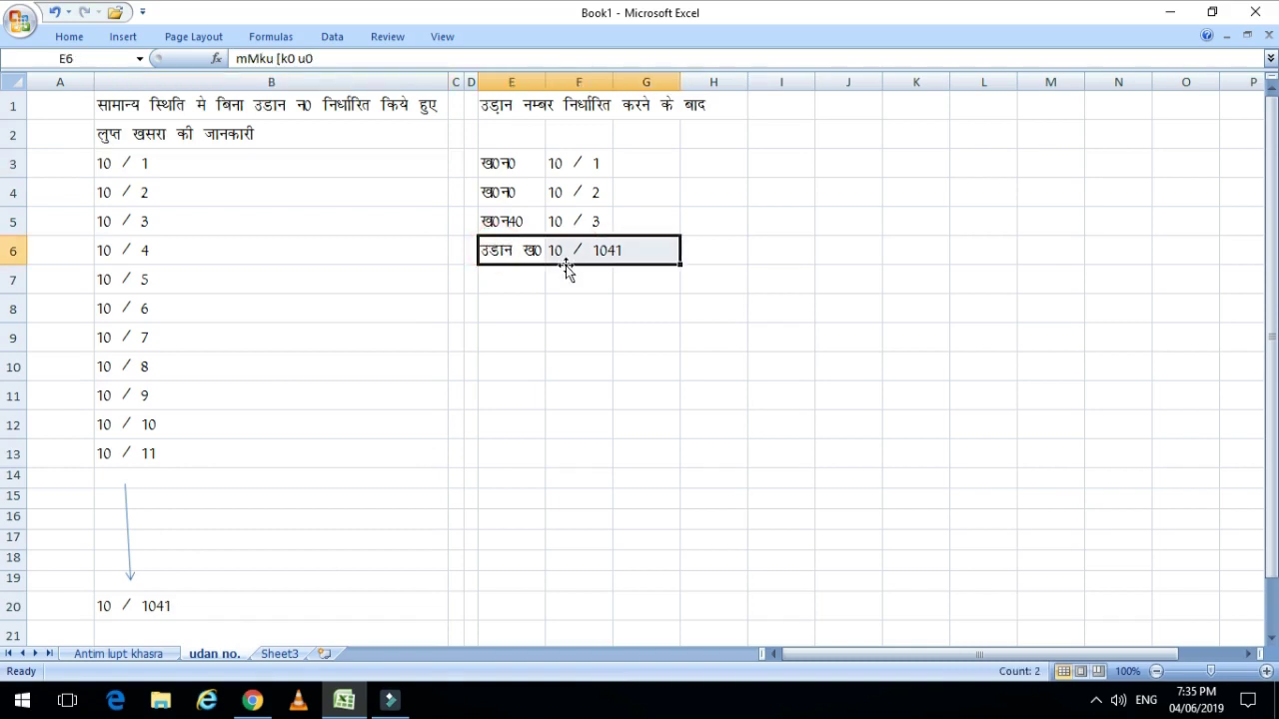
pyautogui.moveTo(554, 162); pyautogui.dragTo(556, 223)
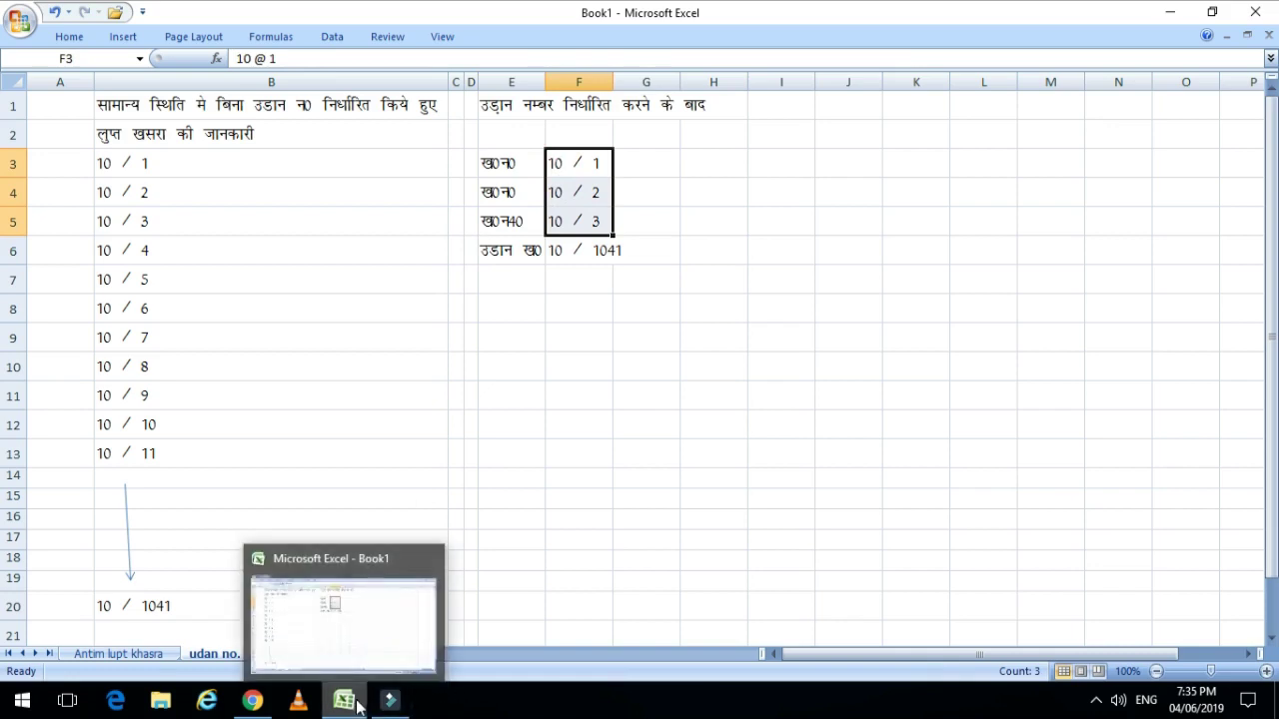
# - Tick the उड़ान नंबर box for khasra 1/1010, save the record and acknowledge the confirmation
pyautogui.moveTo(252, 701)
pyautogui.click(339, 641)
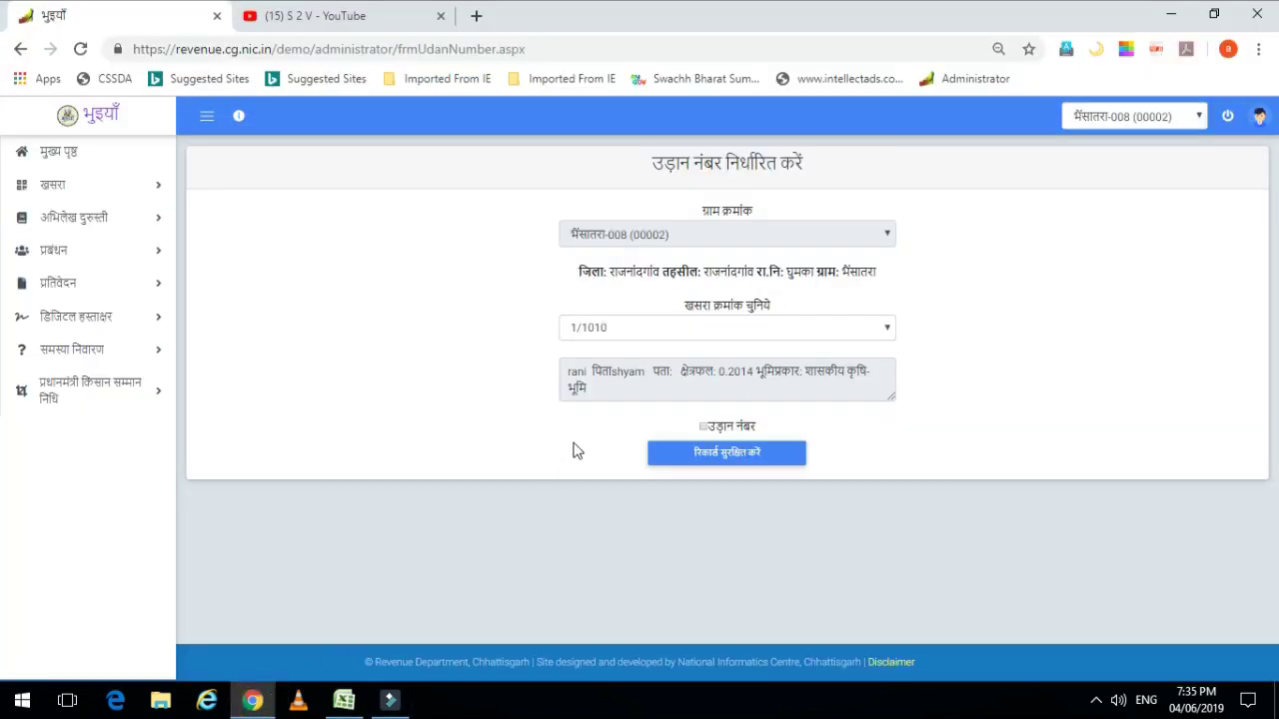
pyautogui.click(702, 427)
pyautogui.click(714, 465)
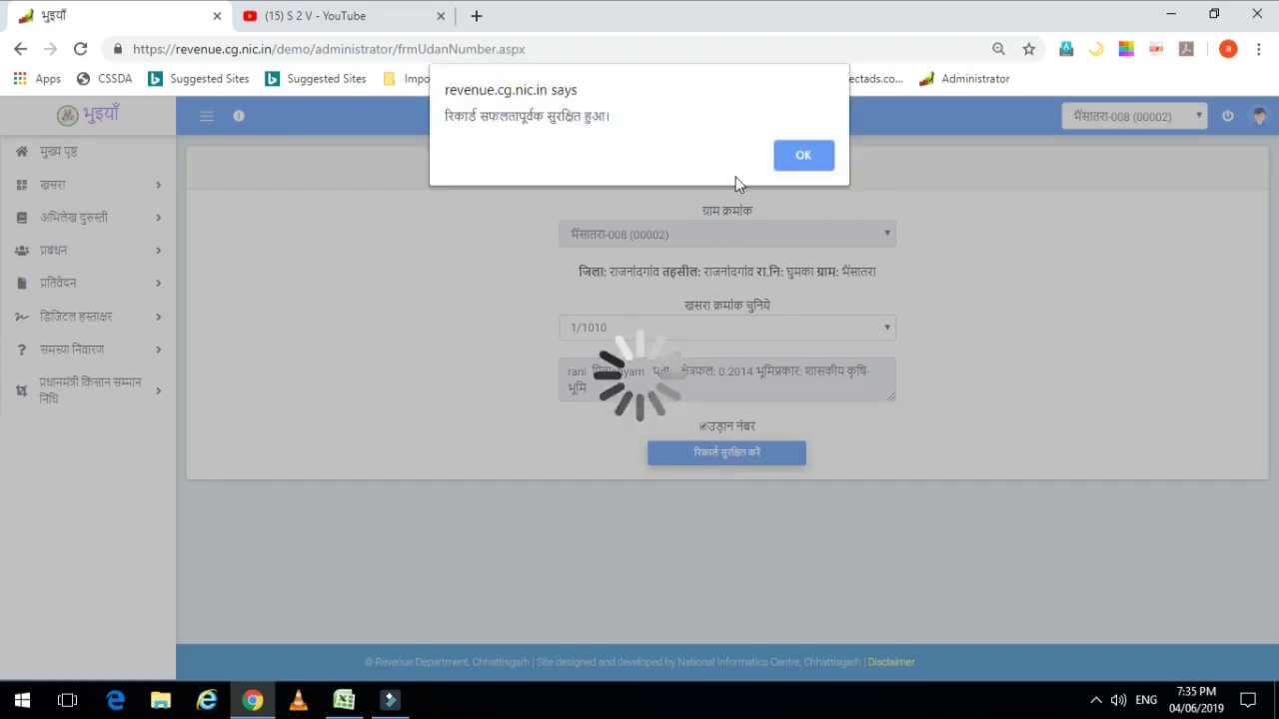
pyautogui.click(789, 156)
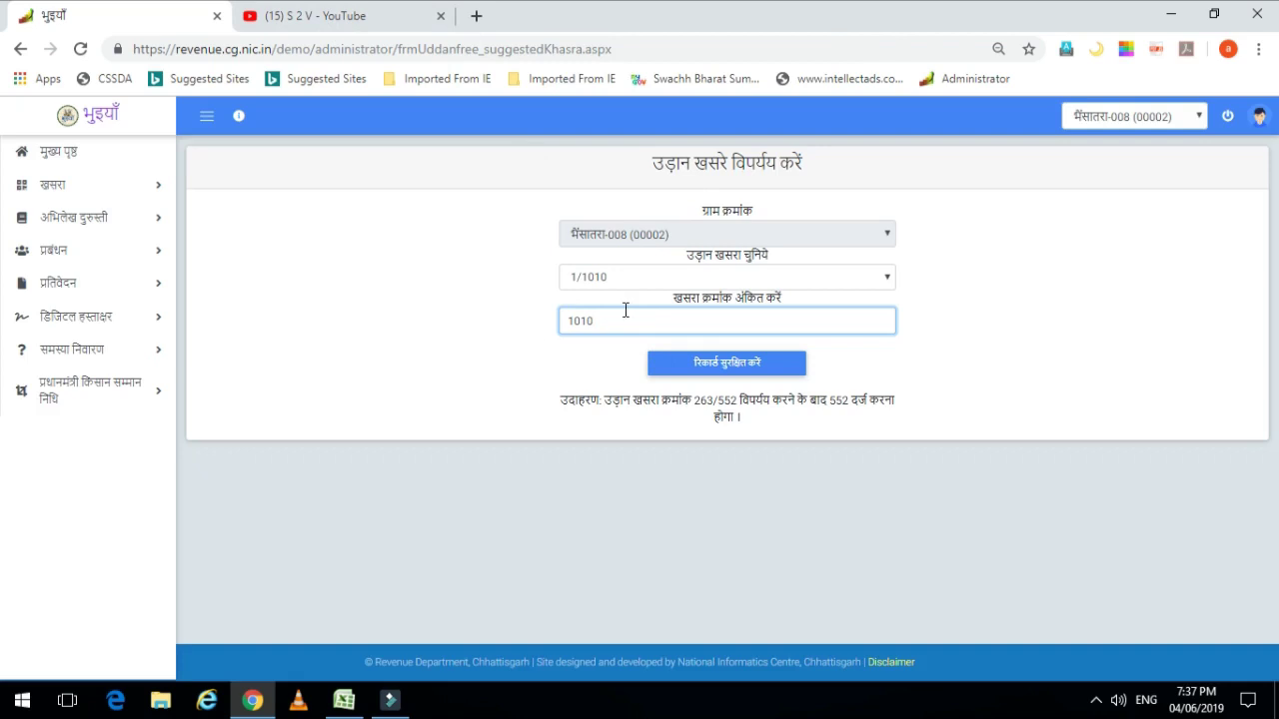
# - Submit the udan khasra reversal form for 1/1010 with khasra number 1010
pyautogui.click(124, 190)
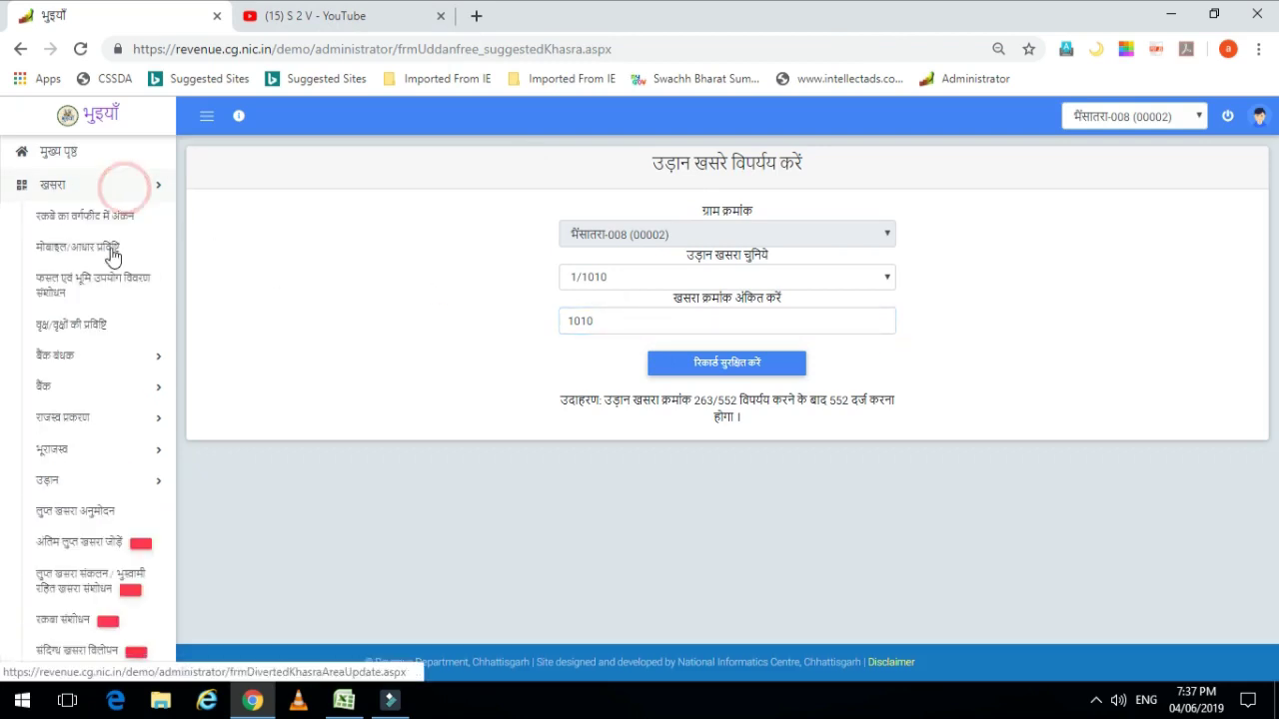
pyautogui.click(75, 489)
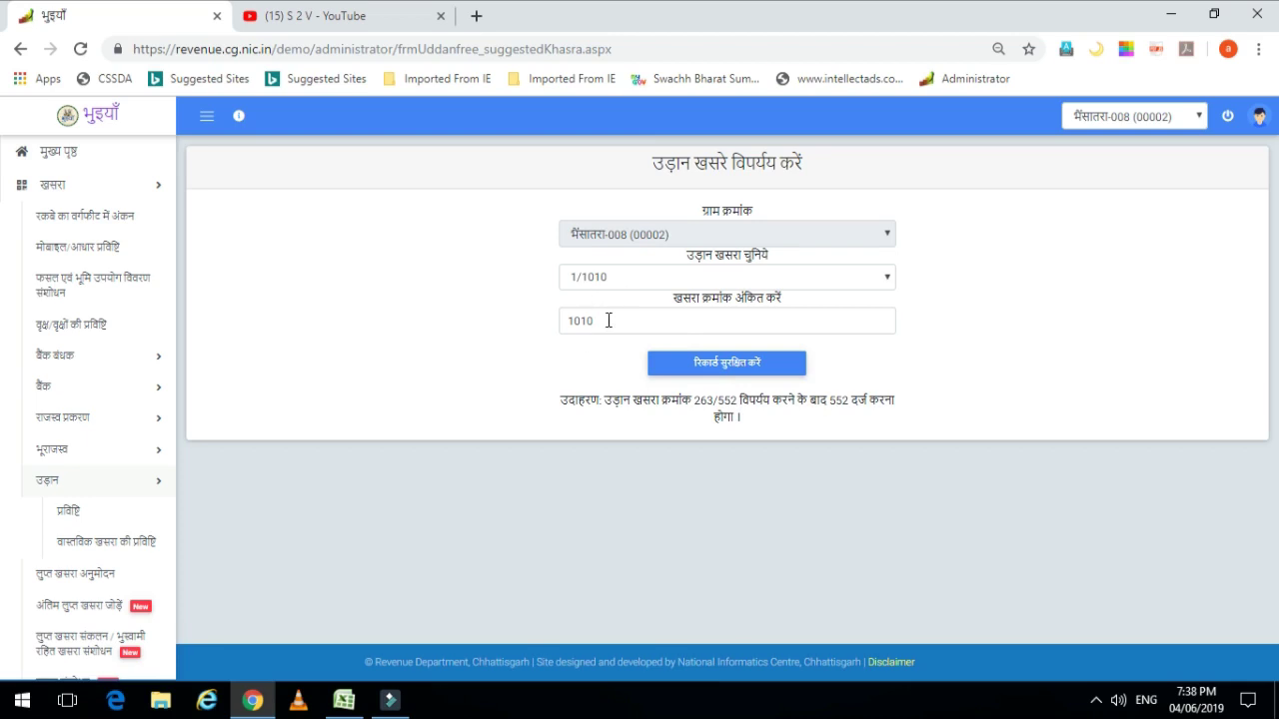
pyautogui.click(675, 370)
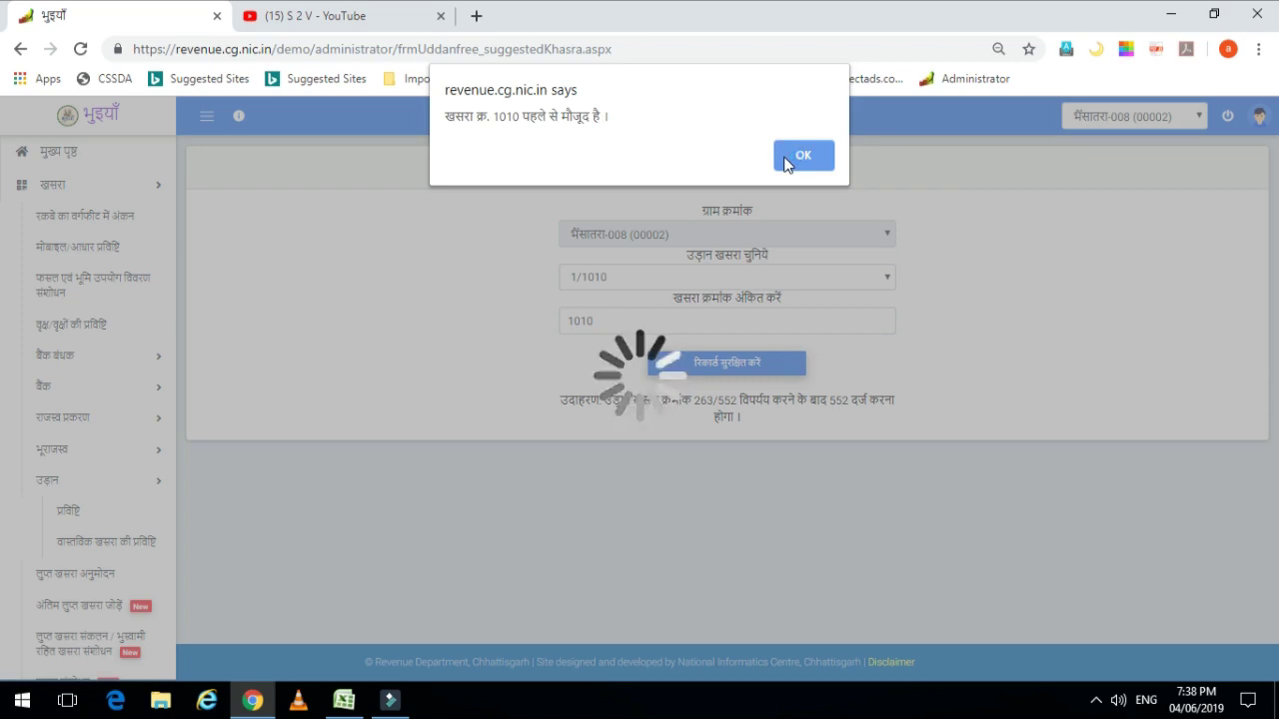
# - Dismiss the 'khasra 1010 already exists' alert and go to the लुप्त खसरा अनुमोदन page
pyautogui.click(786, 162)
pyautogui.scroll(-2, 93, 387)
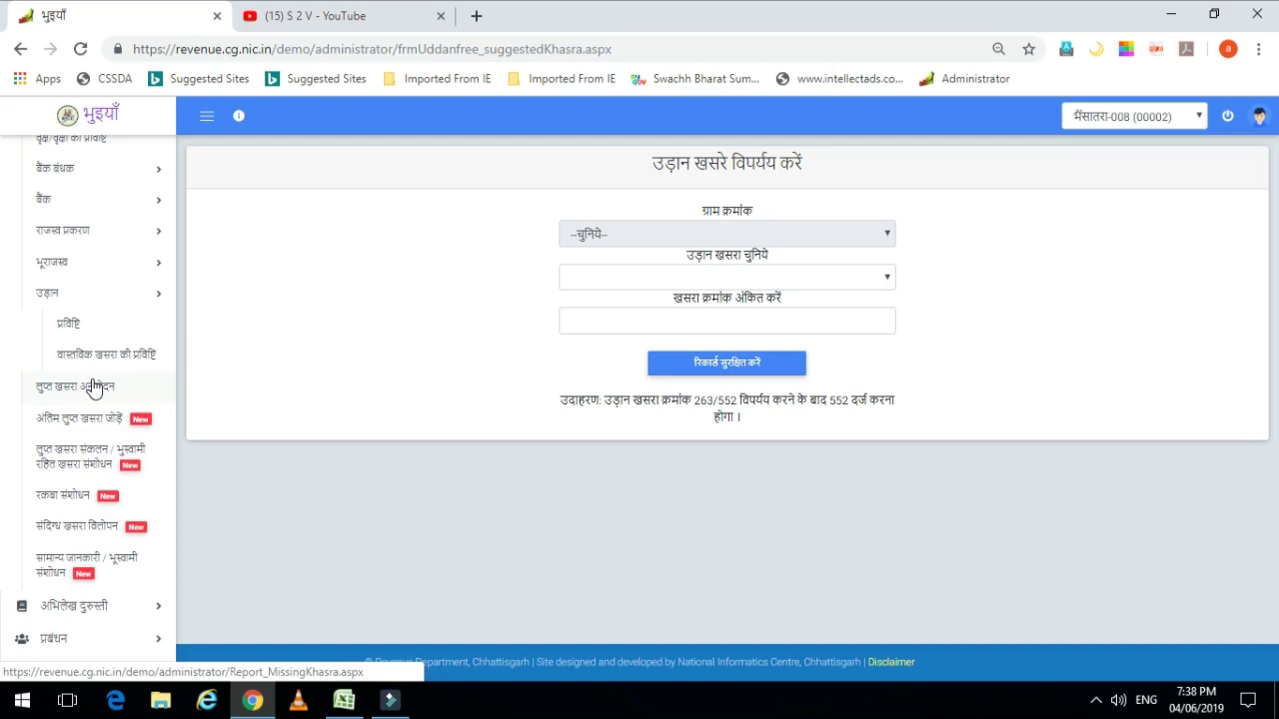
pyautogui.click(93, 387)
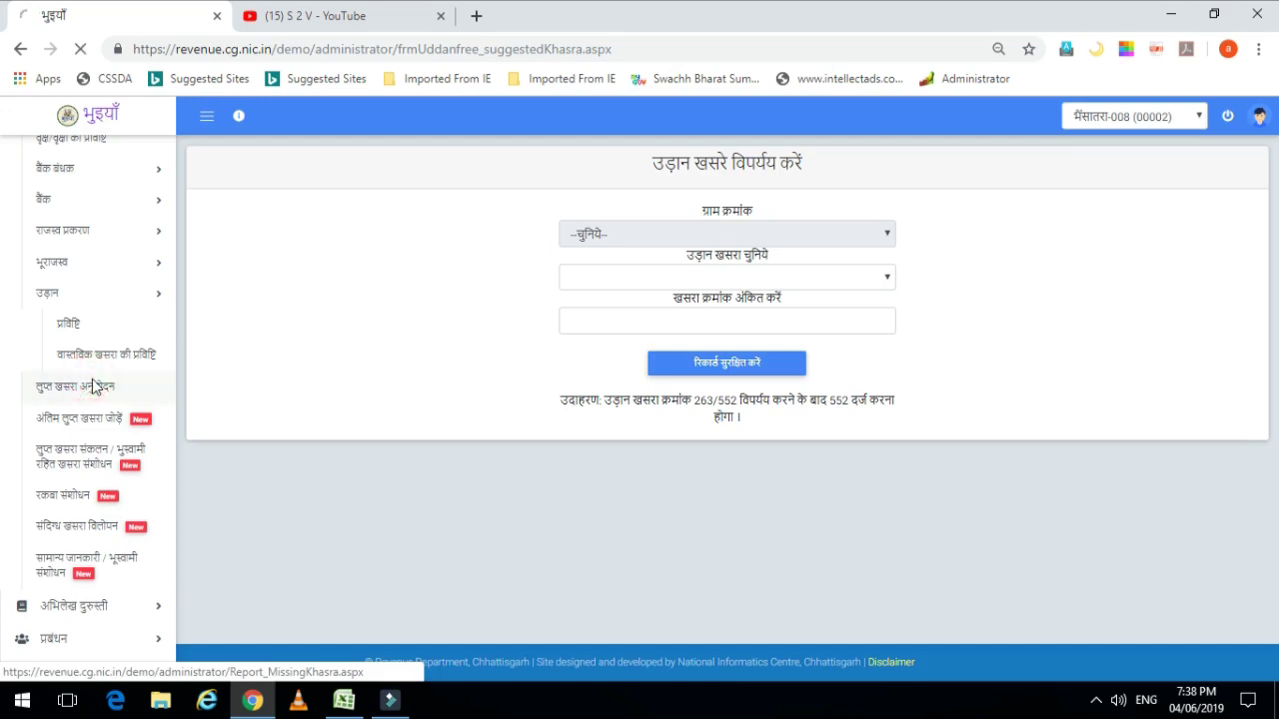
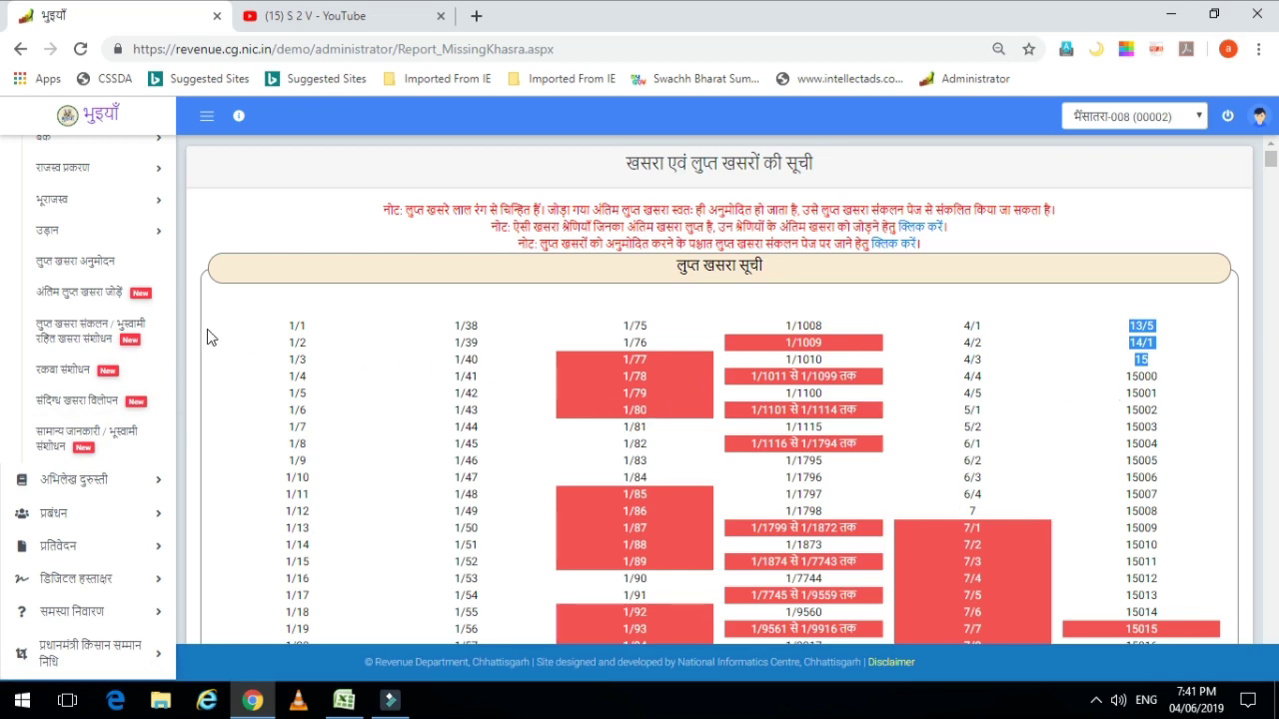
# - Tick missing khasra 1/77 in the approval checklist and scroll down to the save button
pyautogui.scroll(1, 172, 335)
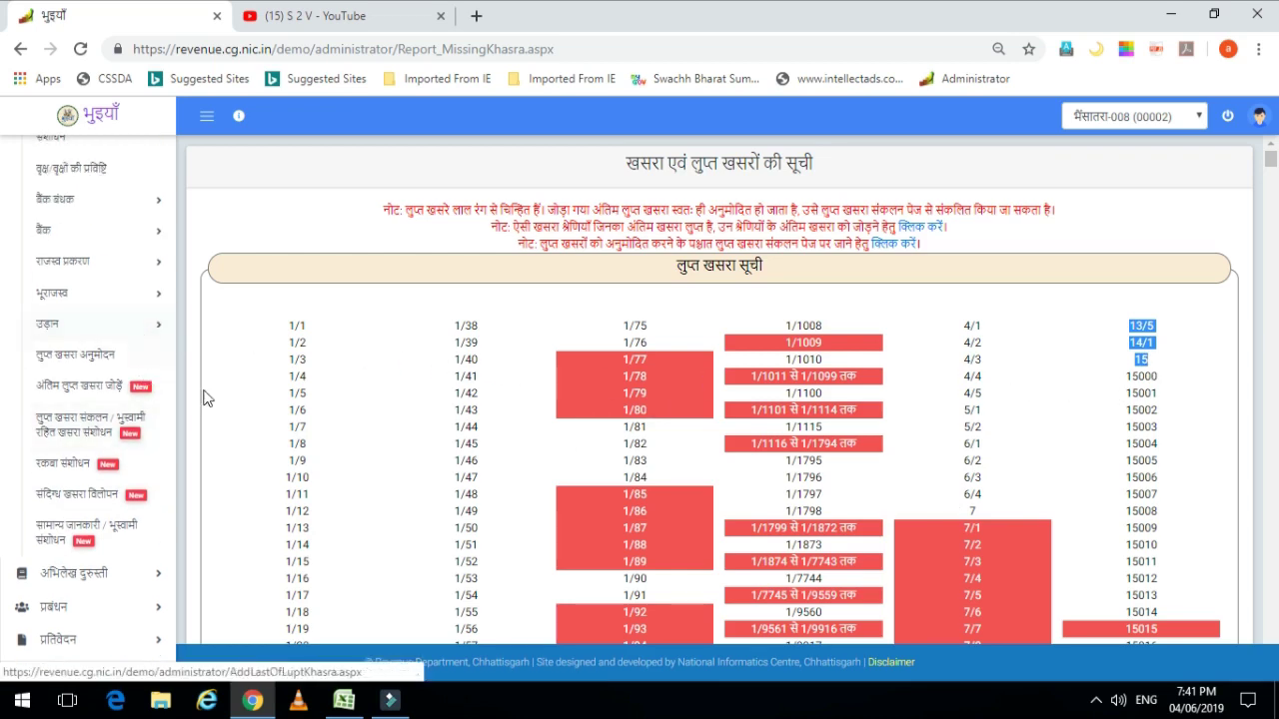
pyautogui.scroll(-7, 513, 397)
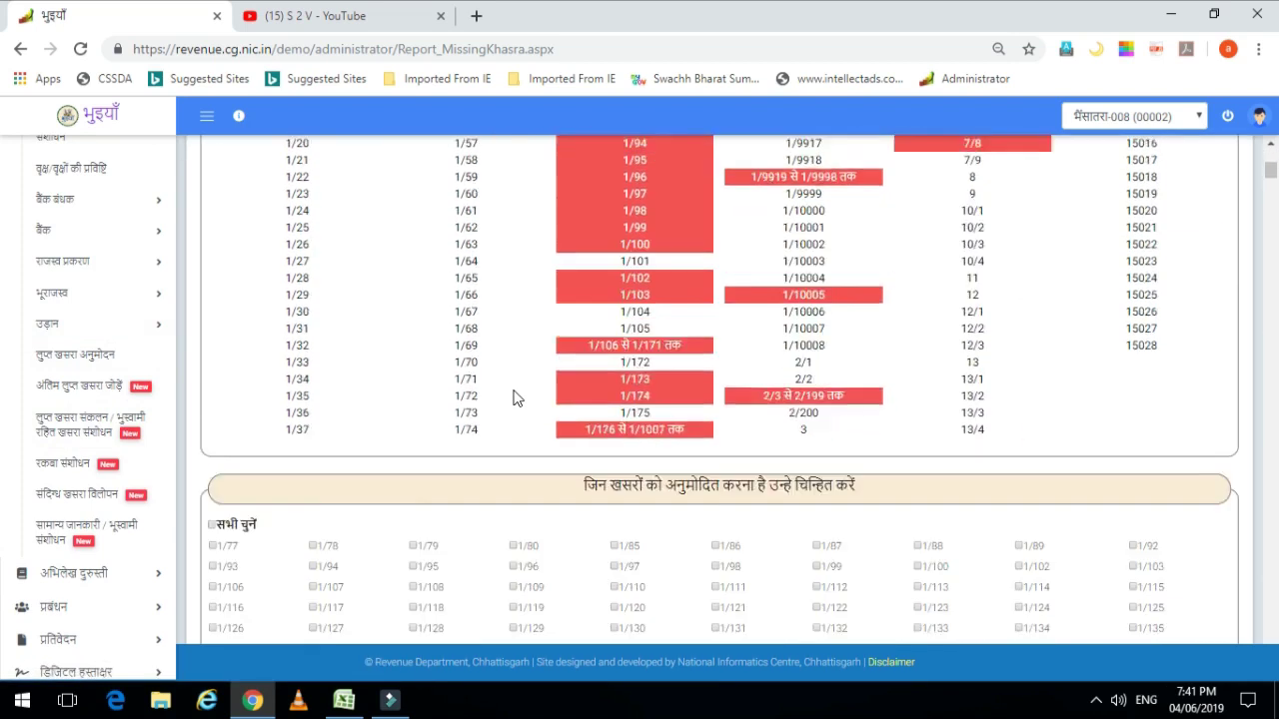
pyautogui.scroll(7, 514, 397)
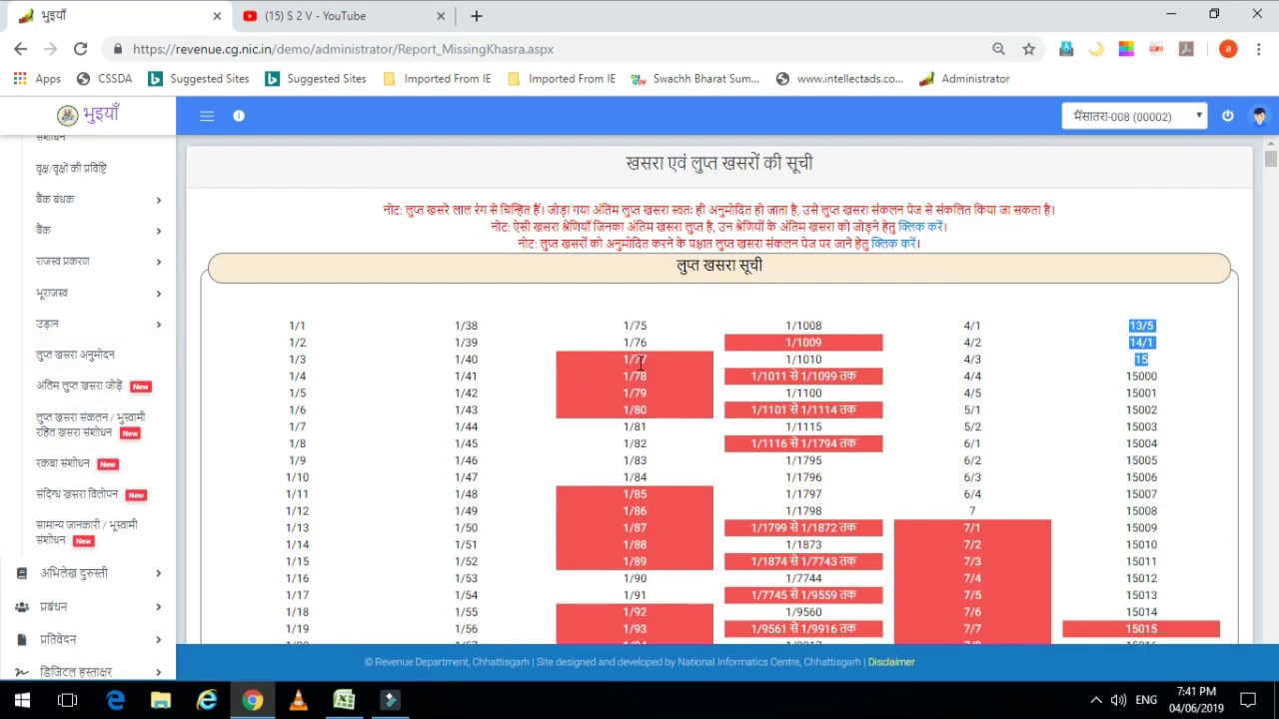
pyautogui.moveTo(658, 357); pyautogui.dragTo(618, 358)
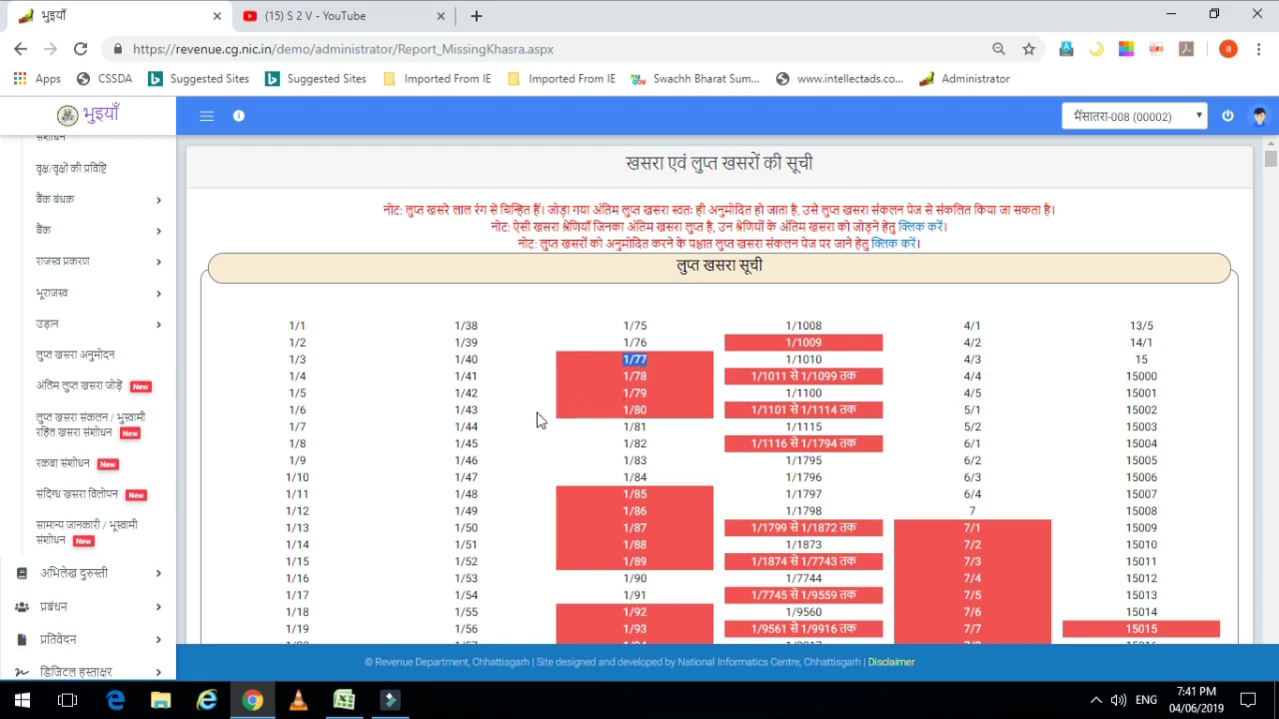
pyautogui.scroll(-3, 644, 375)
pyautogui.scroll(-5, 644, 374)
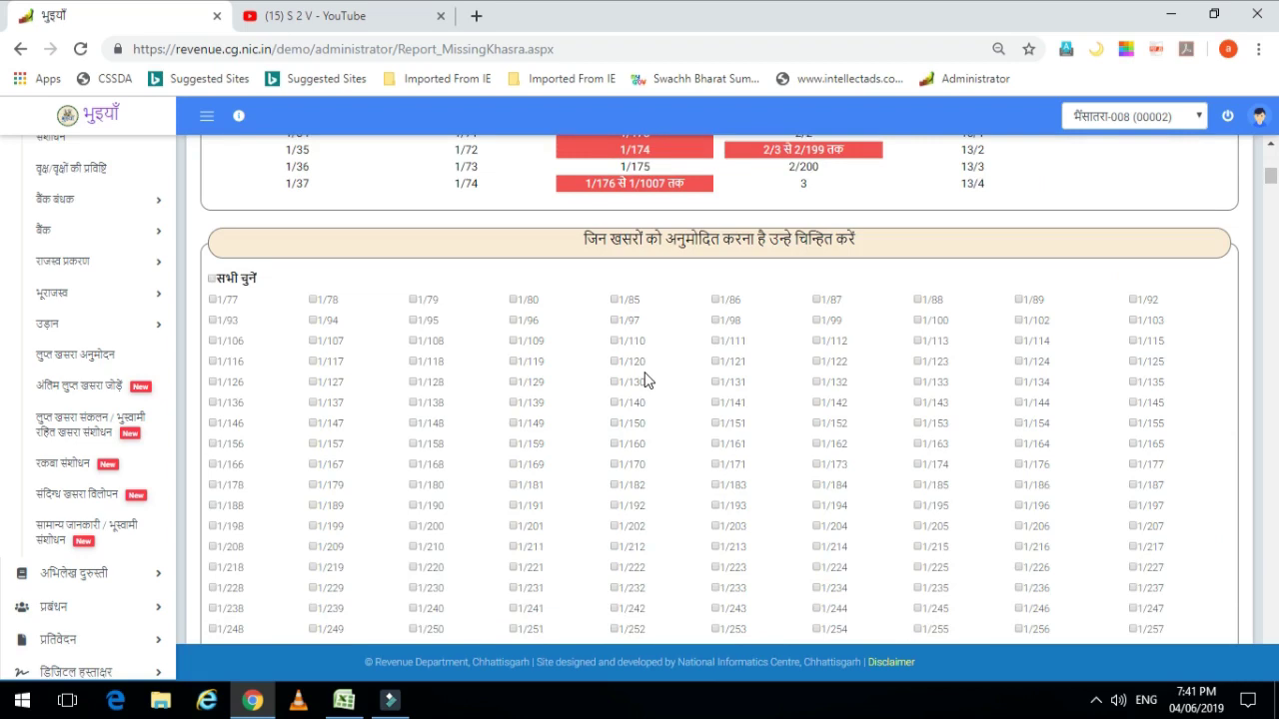
pyautogui.click(211, 299)
pyautogui.scroll(-10, 619, 493)
pyautogui.scroll(-12, 639, 494)
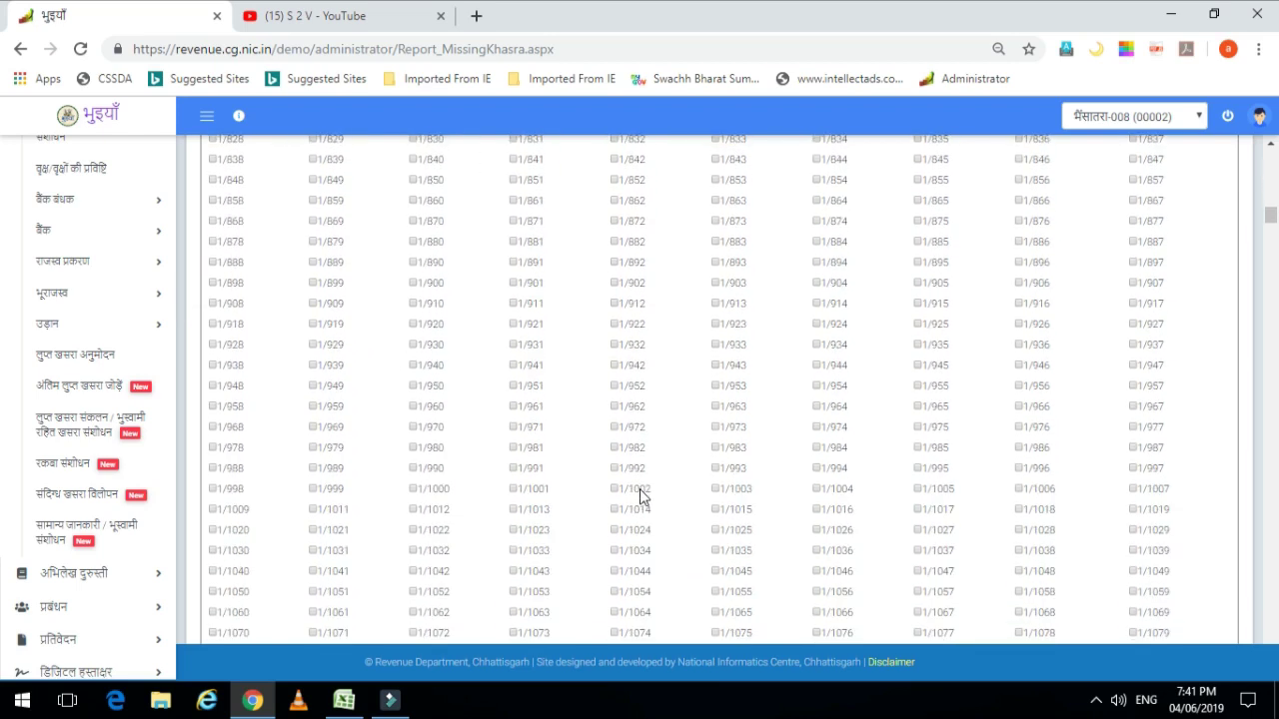
pyautogui.moveTo(1273, 240); pyautogui.dragTo(1274, 649)
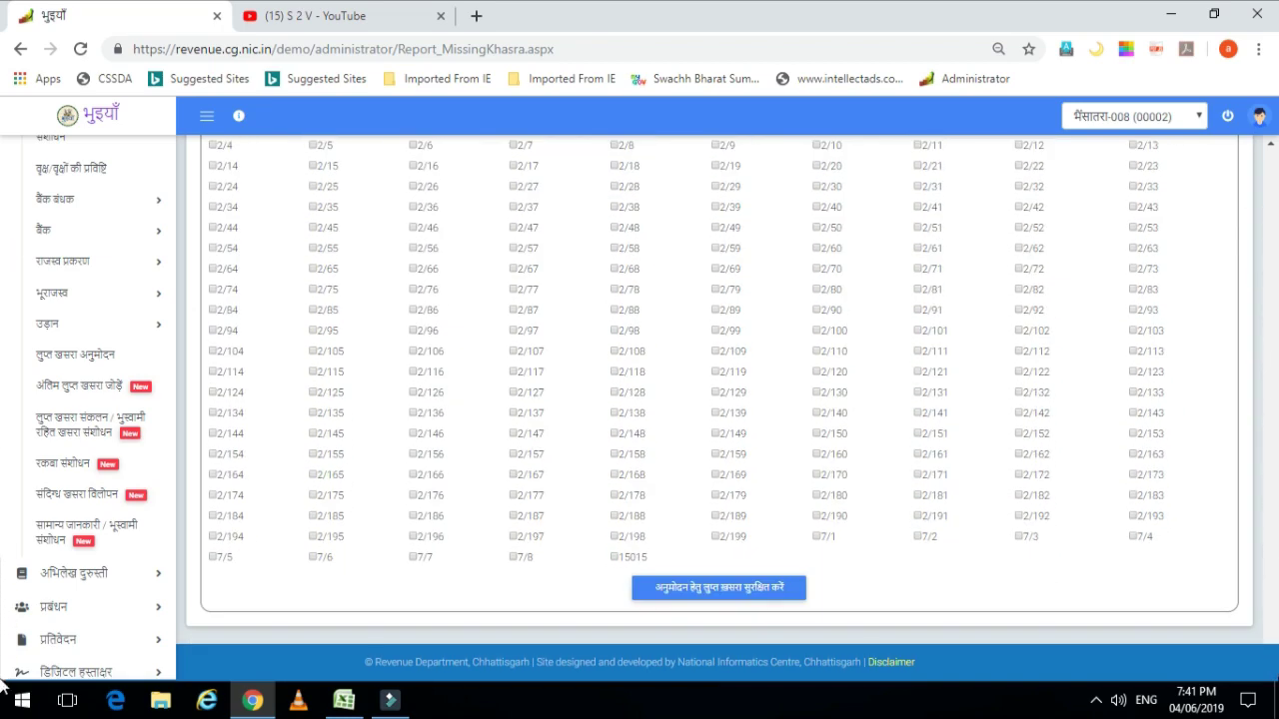
# - Save khasra 1/77 for approval and acknowledge the success alert
pyautogui.click(728, 599)
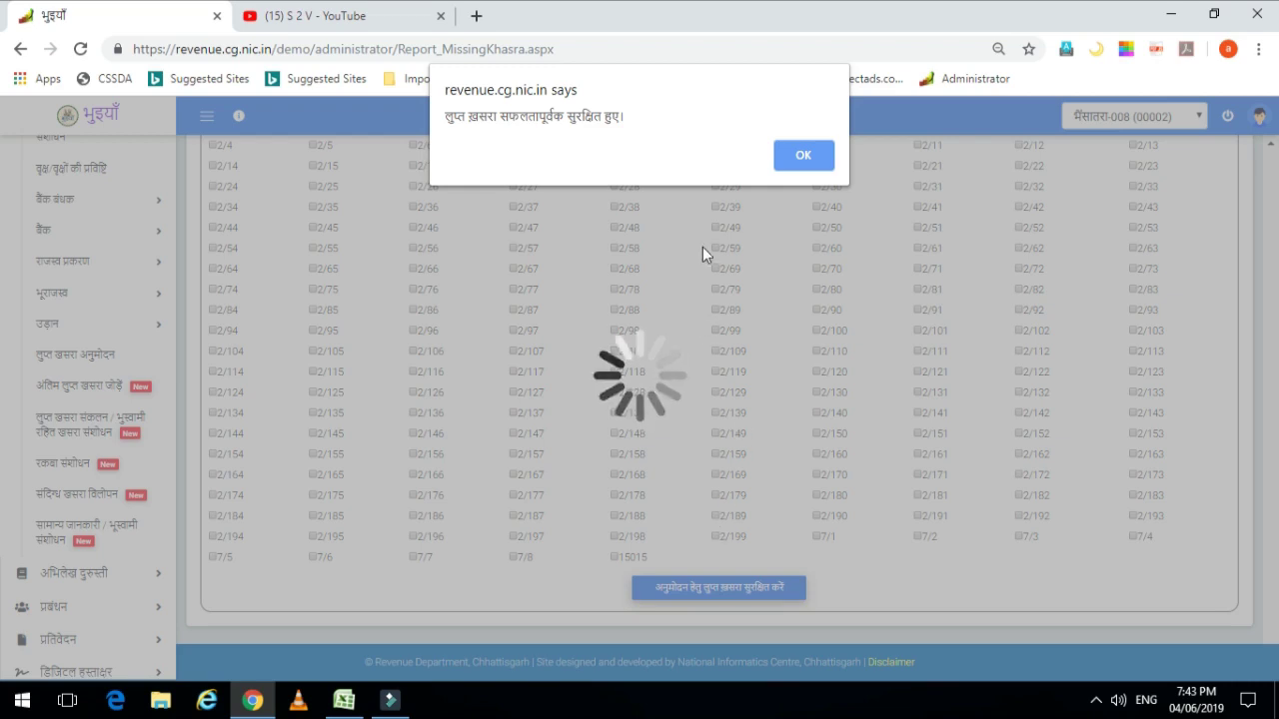
pyautogui.click(802, 157)
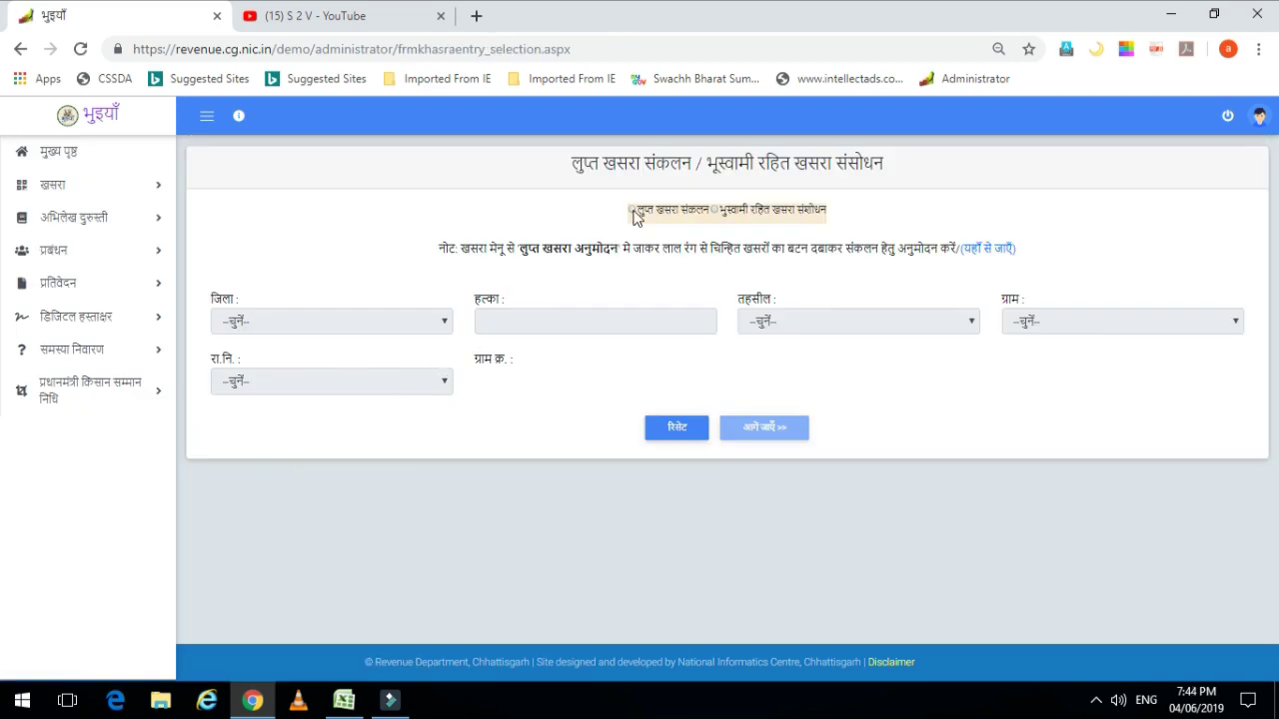
# - Choose लुप्त खसरा संकलन mode for village मैसातरा-008 and proceed to the SCREEN-1 form
pyautogui.click(633, 213)
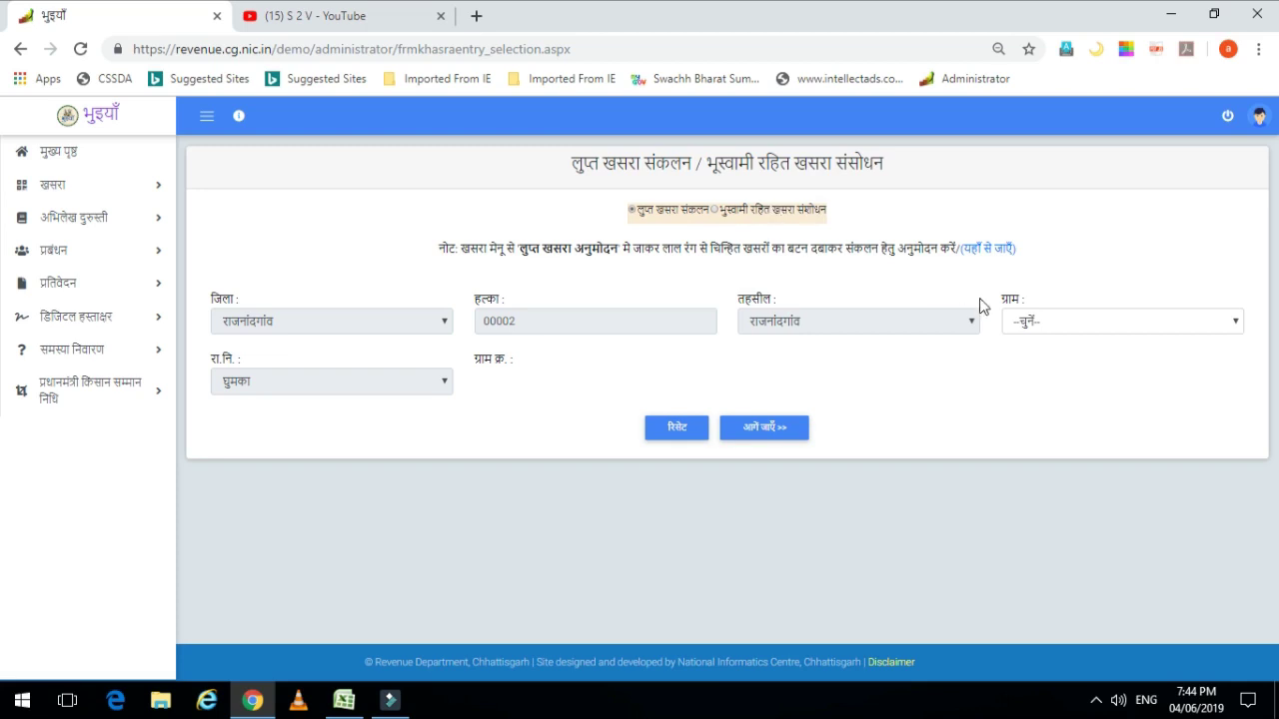
pyautogui.click(1029, 322)
pyautogui.click(1040, 391)
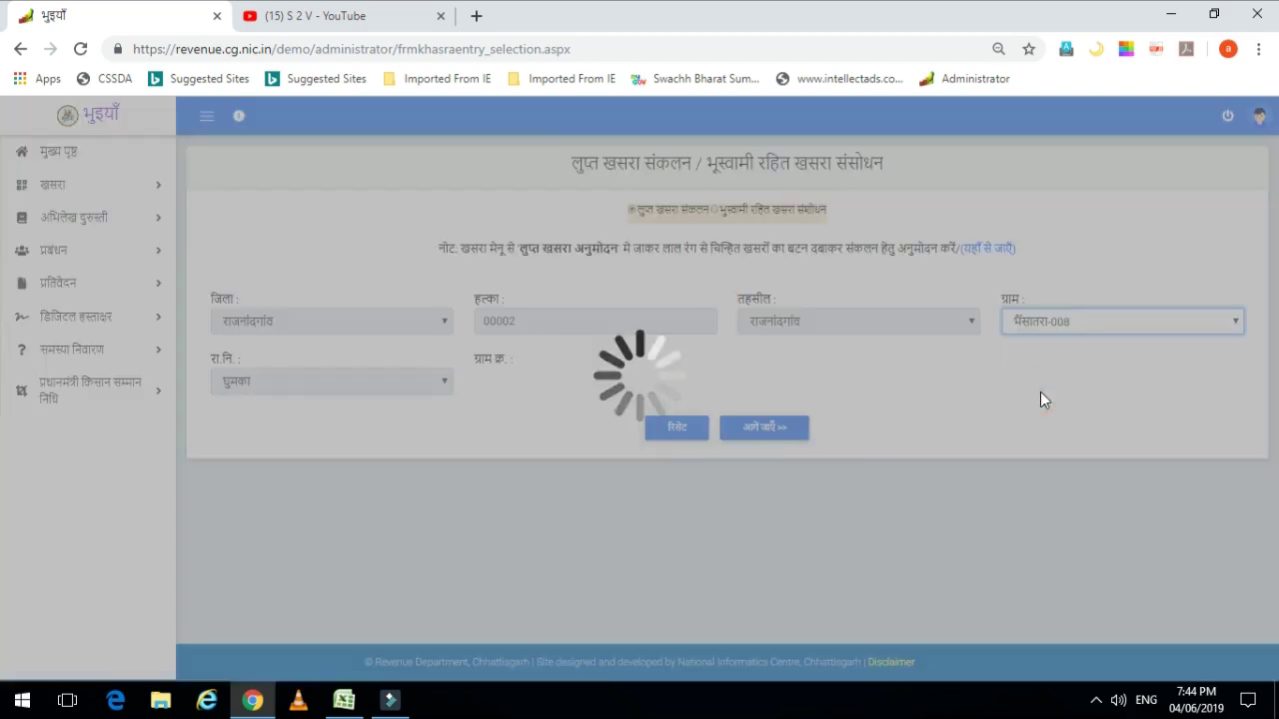
pyautogui.click(748, 439)
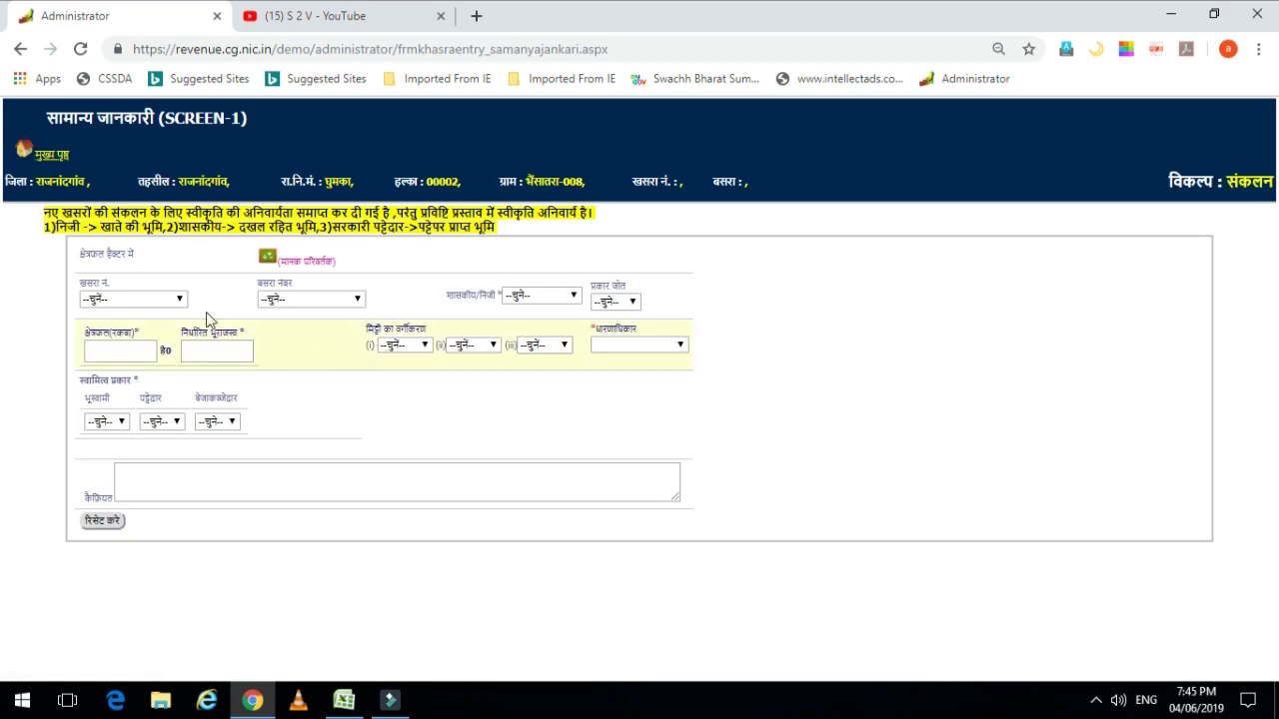
pyautogui.click(154, 300)
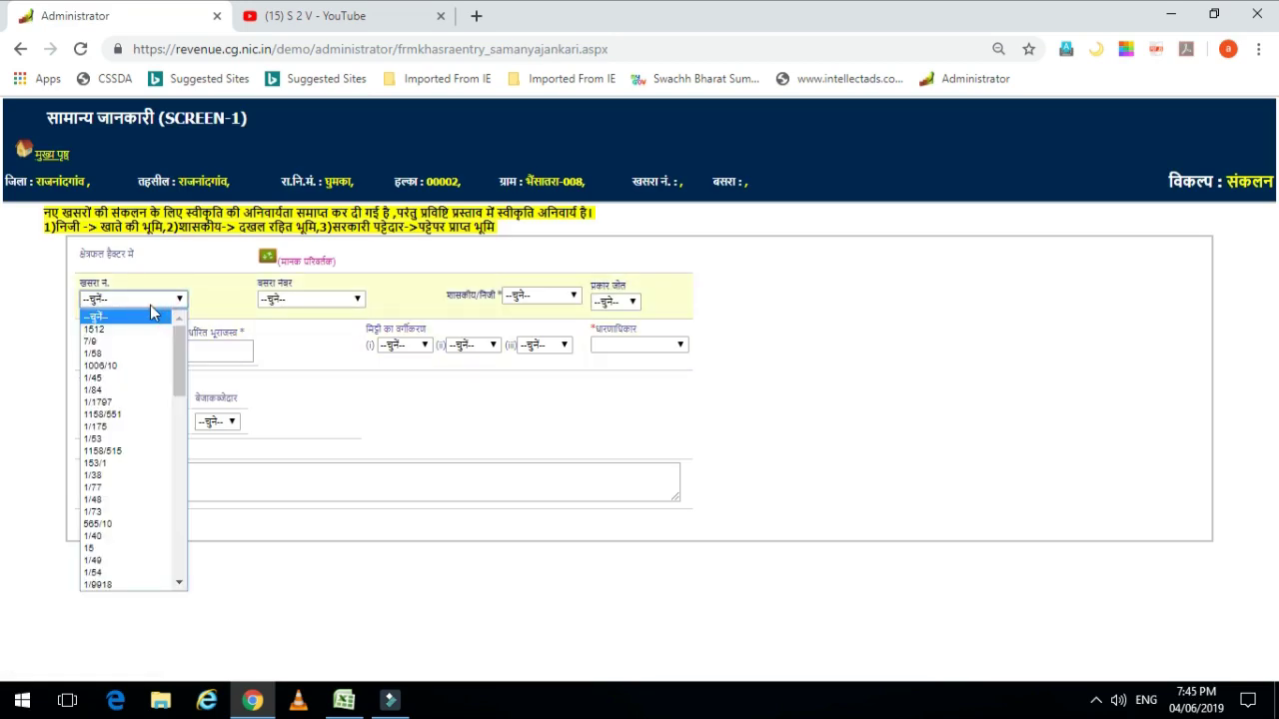
# - Select 1/77 as both the khasra number and the basra number
pyautogui.click(150, 488)
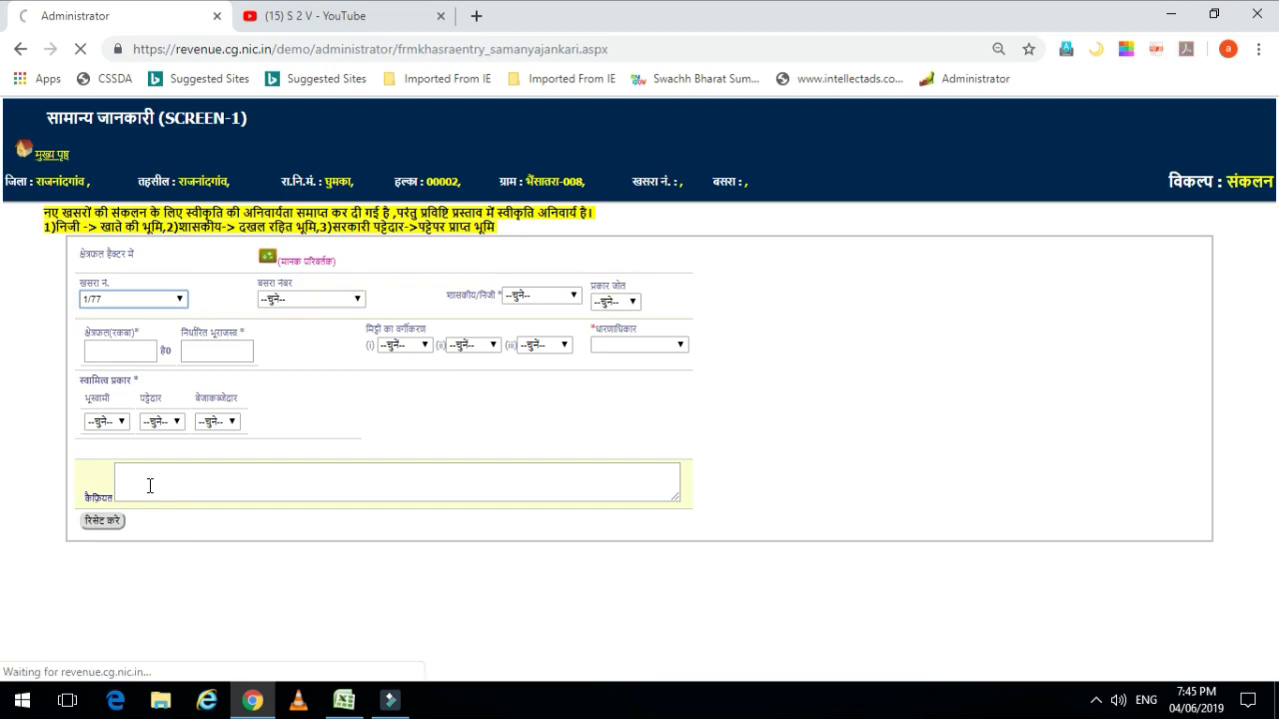
pyautogui.click(307, 300)
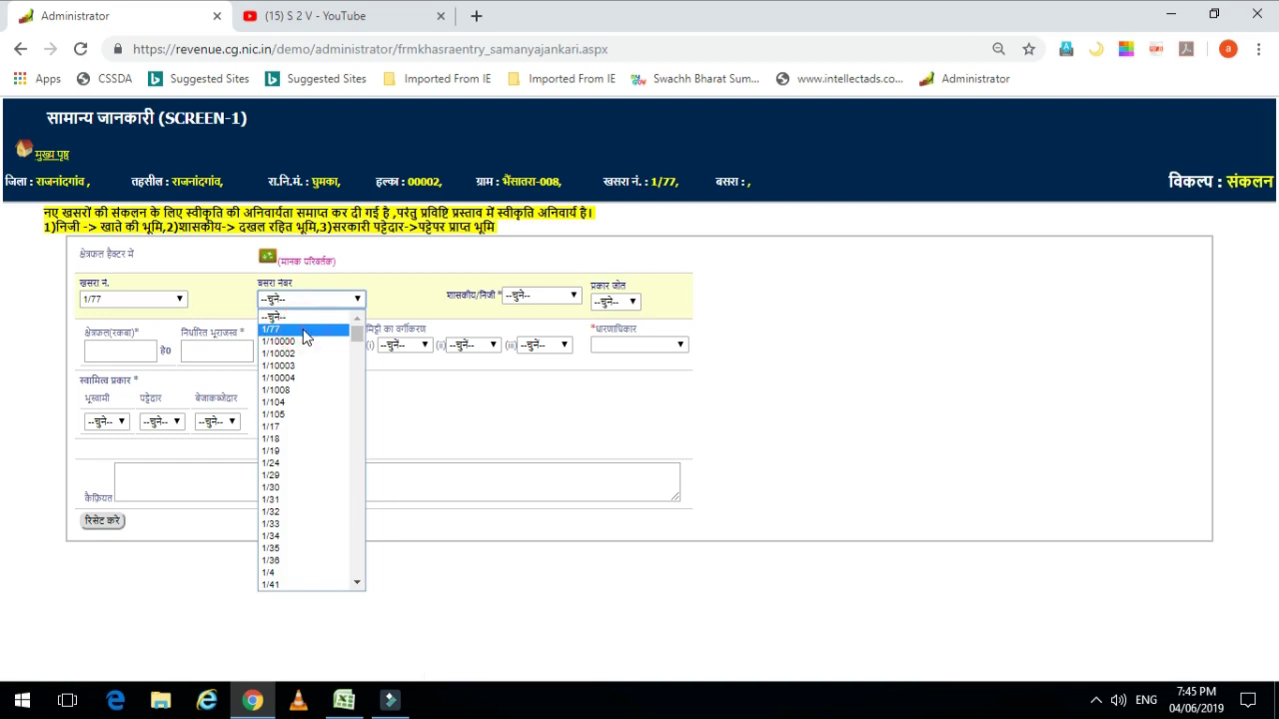
pyautogui.click(305, 331)
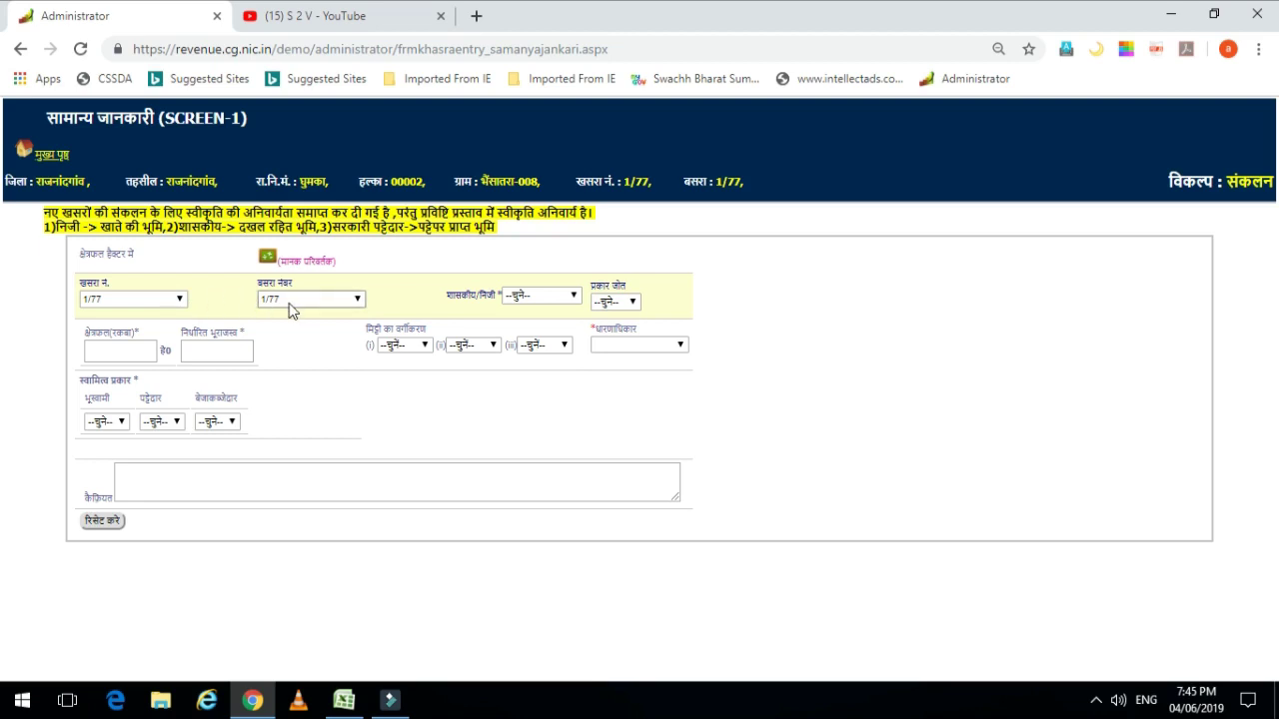
# - Enter area 0.04 and land revenue 0.5 for khasra 1/77
pyautogui.click(101, 352)
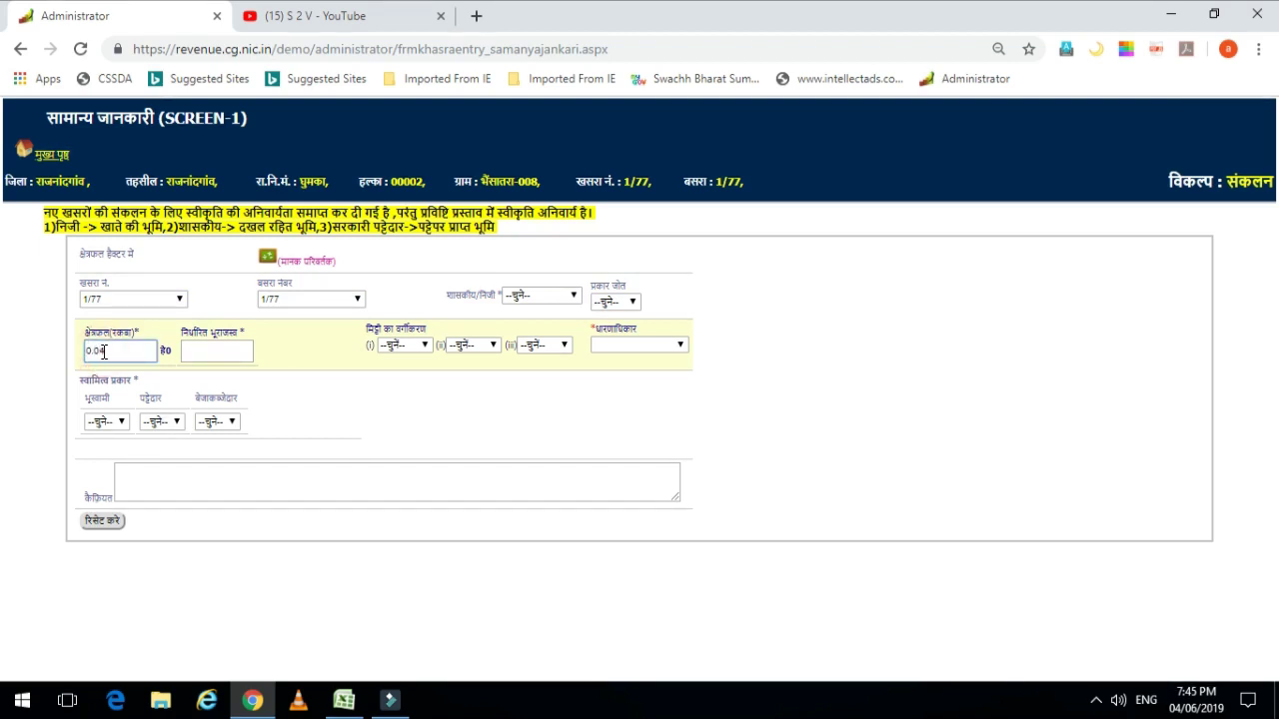
pyautogui.click(204, 356)
pyautogui.write('0')
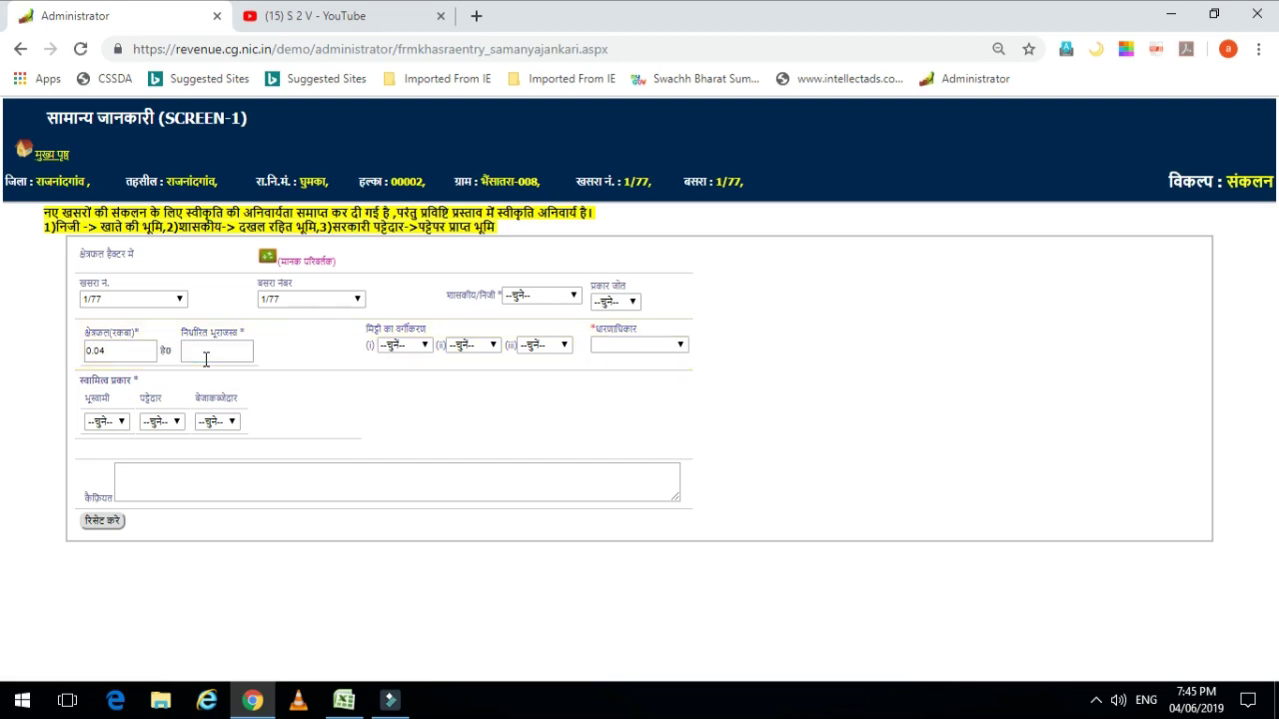
pyautogui.click(249, 349)
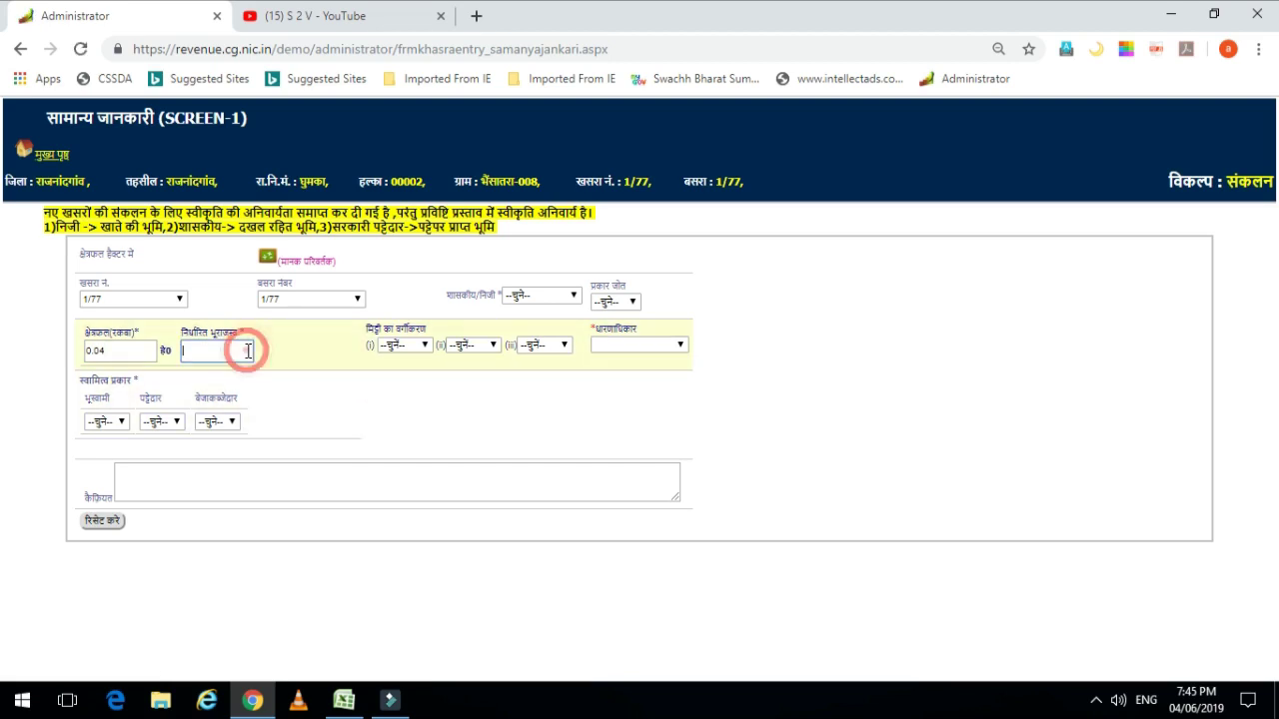
pyautogui.write('0.5')
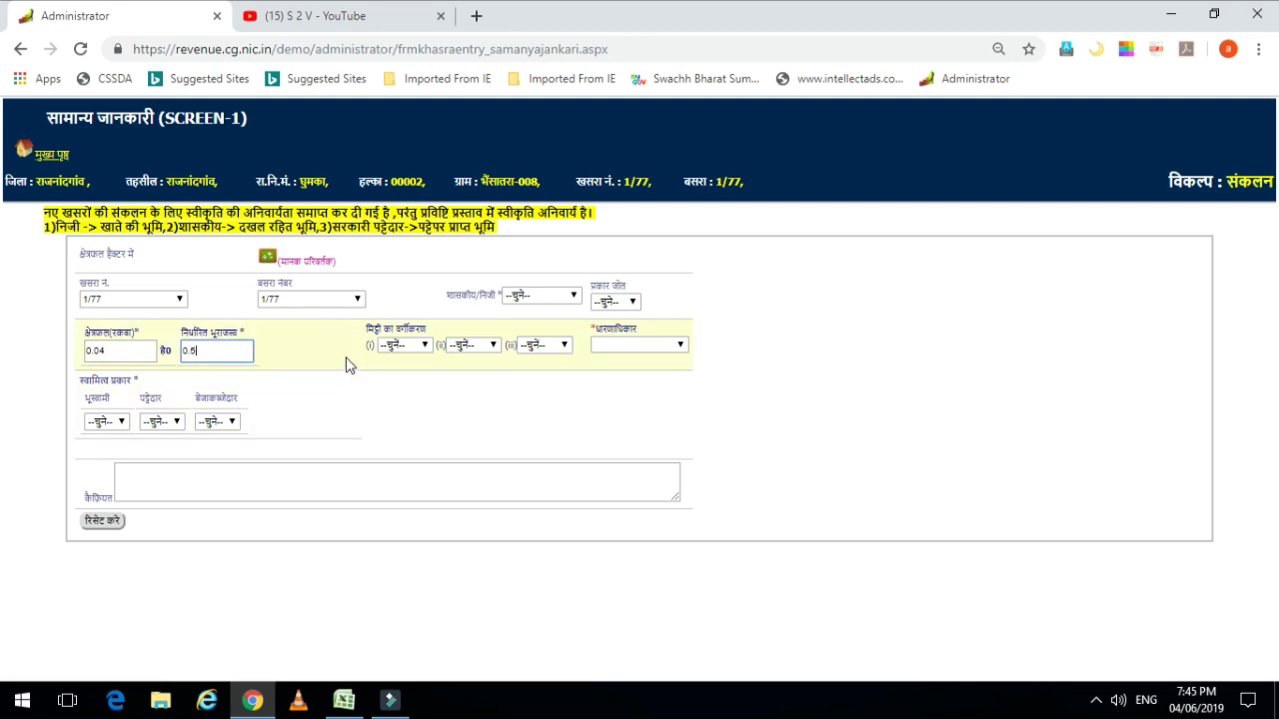
pyautogui.click(343, 356)
# - Set land type खाते की भूमि and holding type अकेला, keeping basra 1/77
pyautogui.click(542, 298)
pyautogui.click(542, 324)
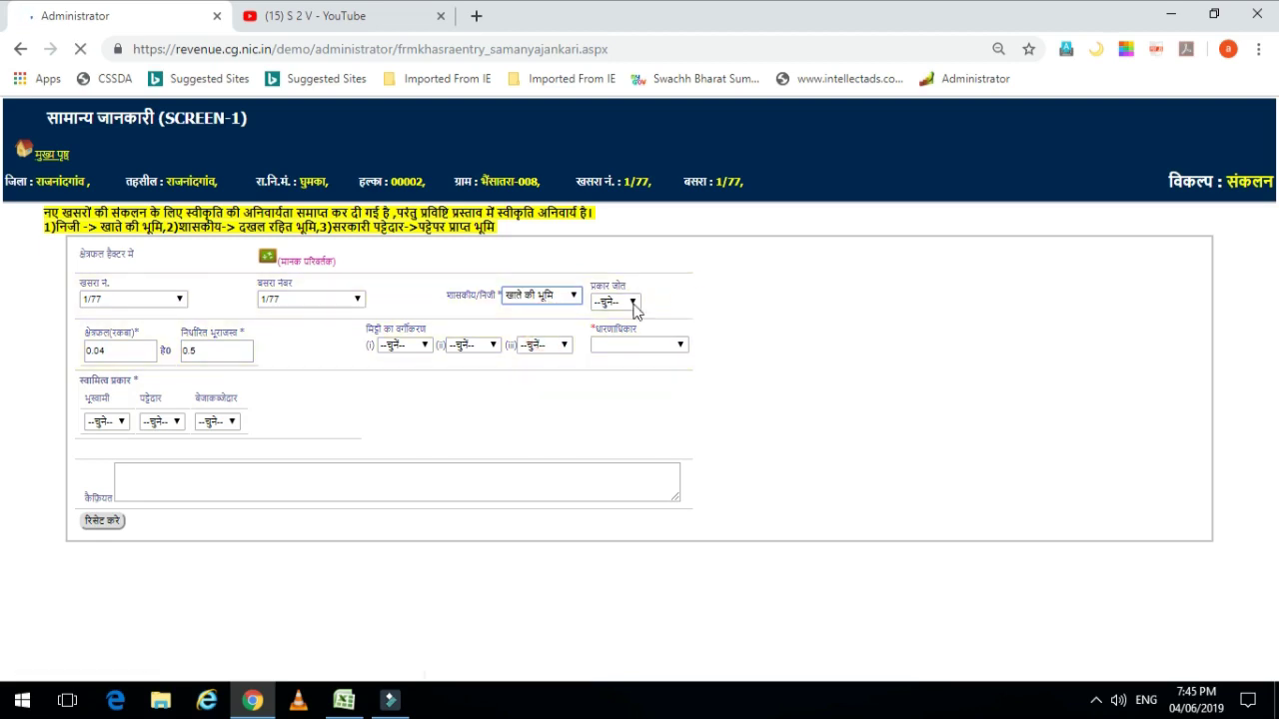
pyautogui.click(599, 301)
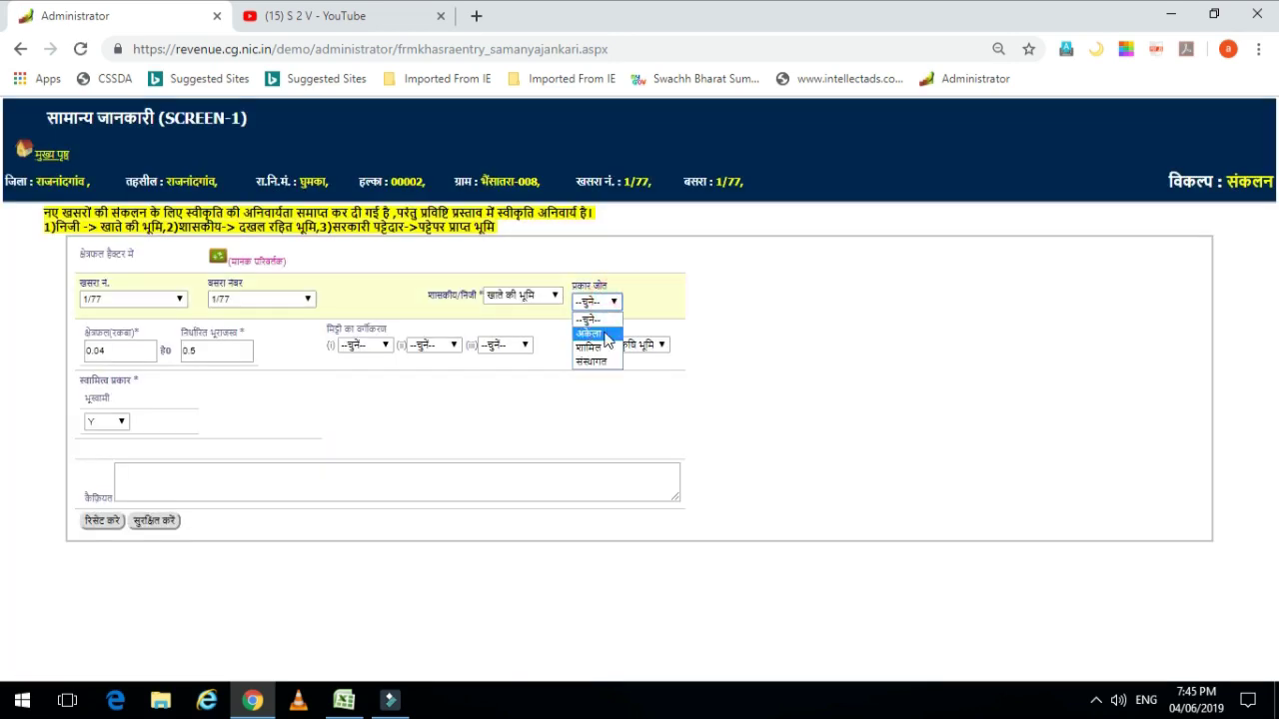
pyautogui.click(606, 333)
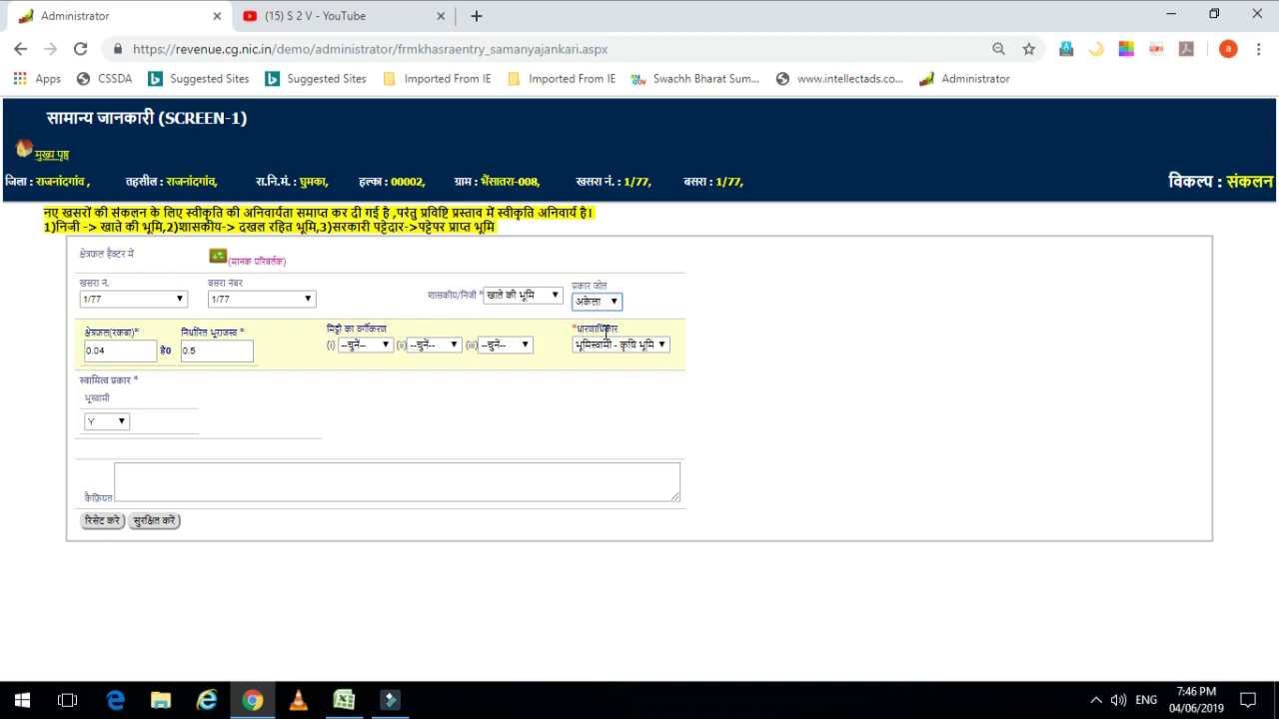
pyautogui.click(734, 304)
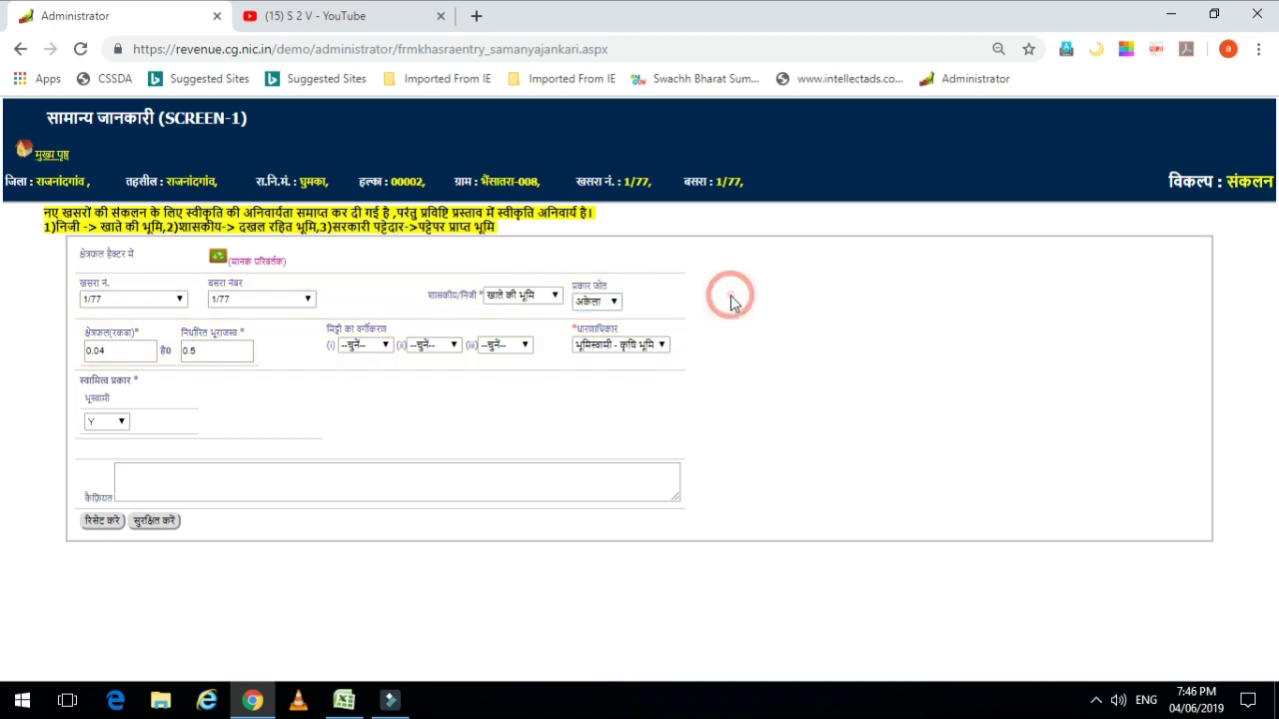
pyautogui.click(266, 301)
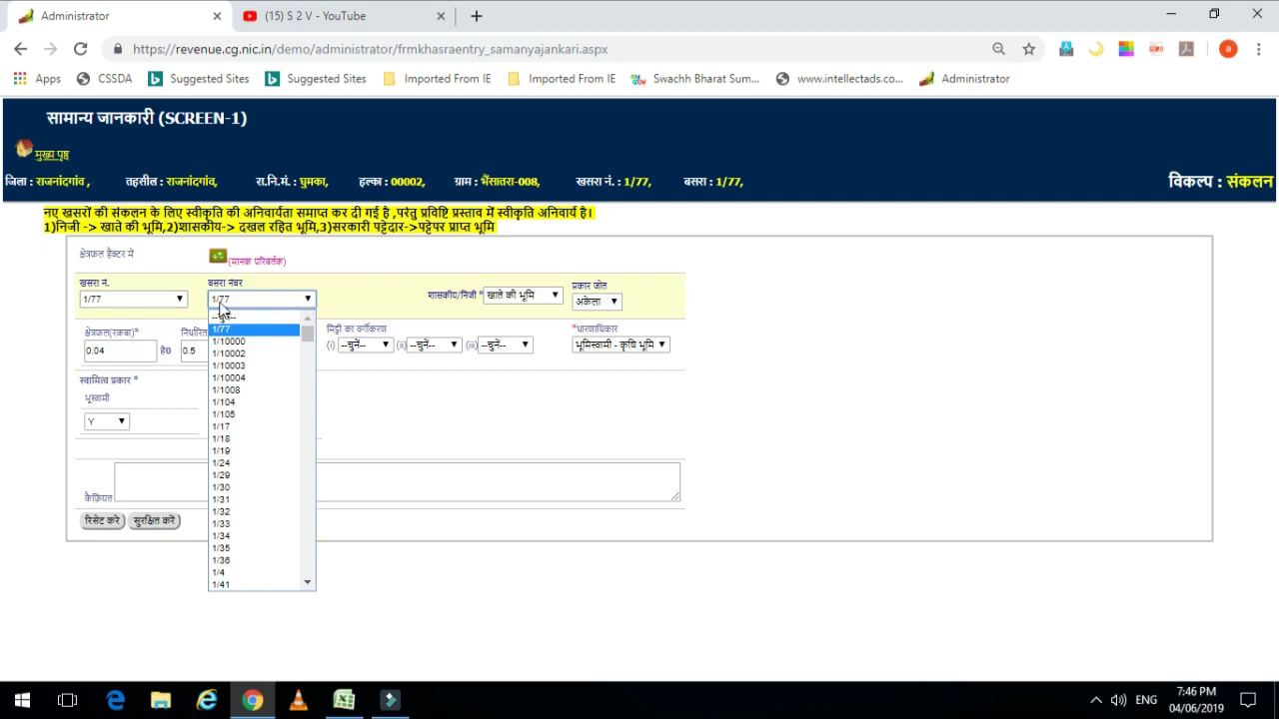
pyautogui.click(344, 282)
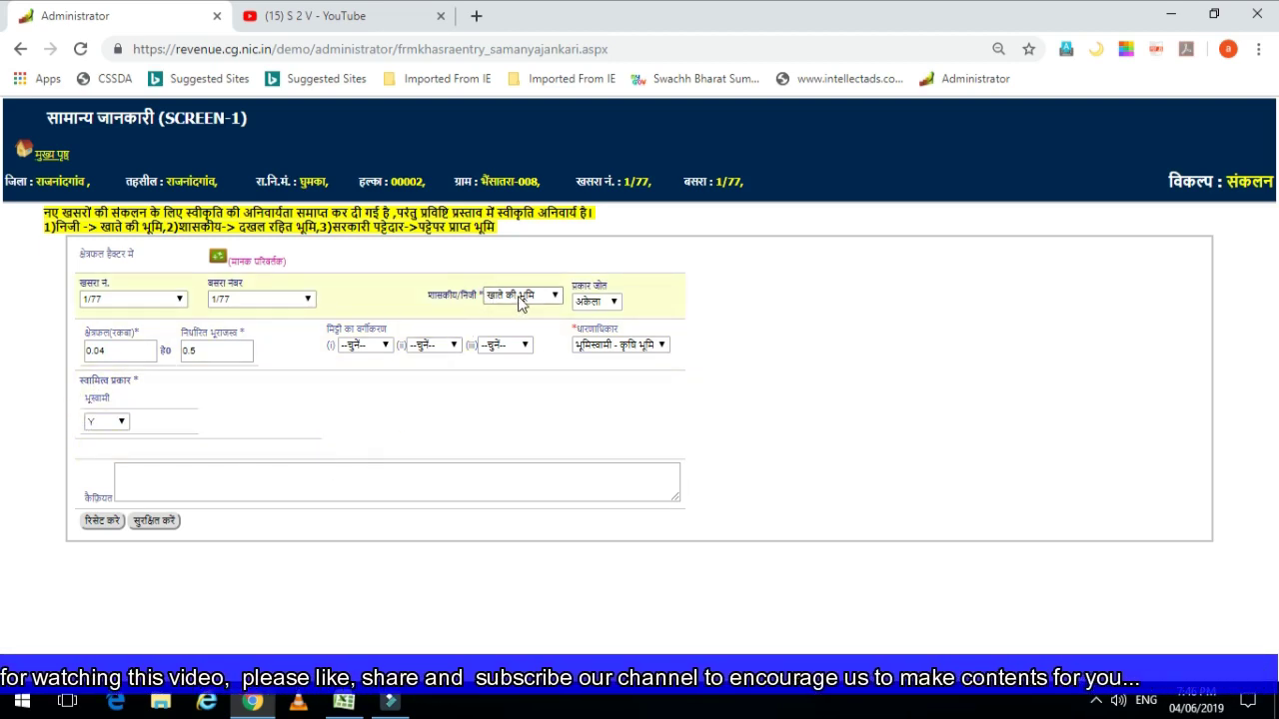
# - Save khasra 1/77's SCREEN-1 general information, keeping खाते की भूमि, and dismiss the confirmation
pyautogui.click(522, 296)
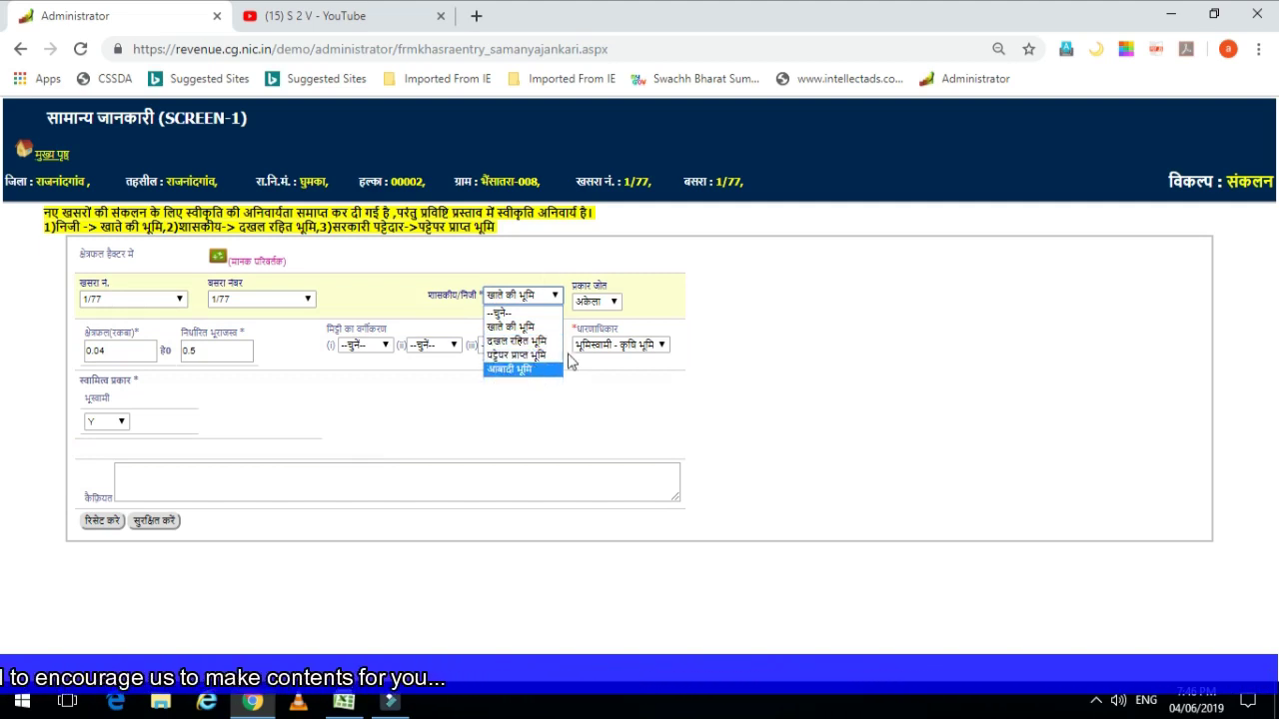
pyautogui.click(828, 348)
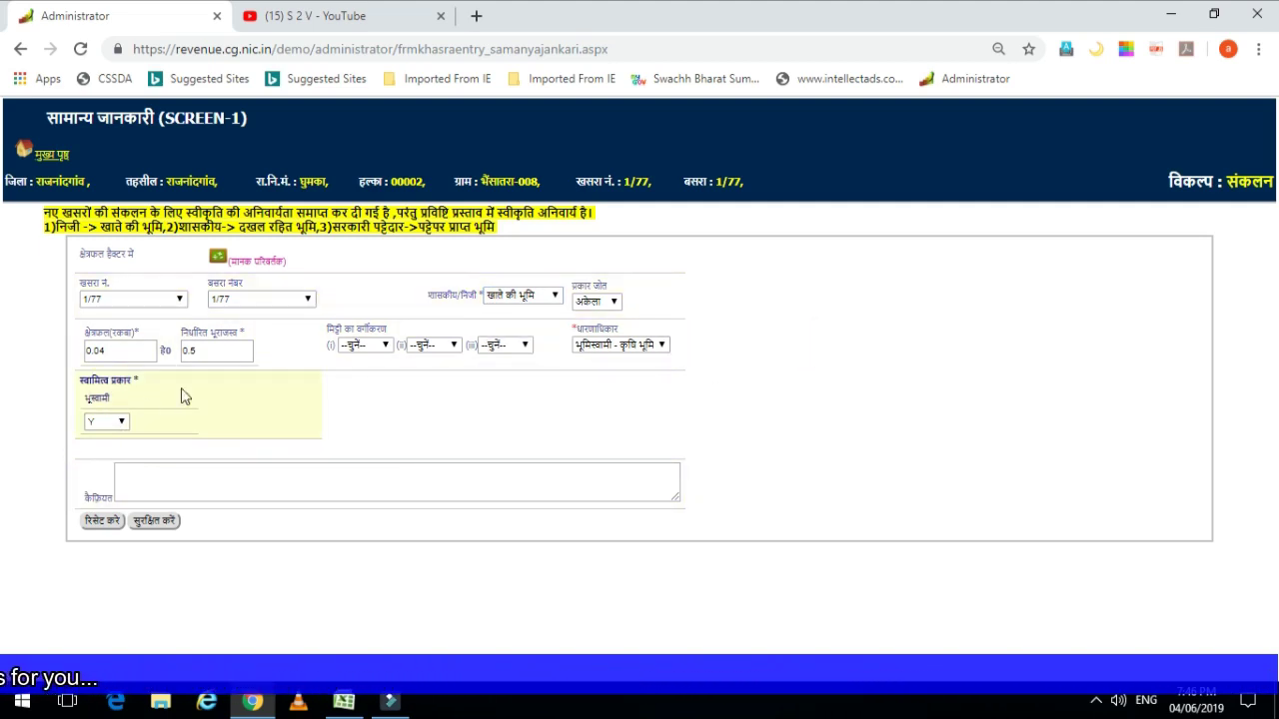
pyautogui.click(164, 481)
pyautogui.click(159, 520)
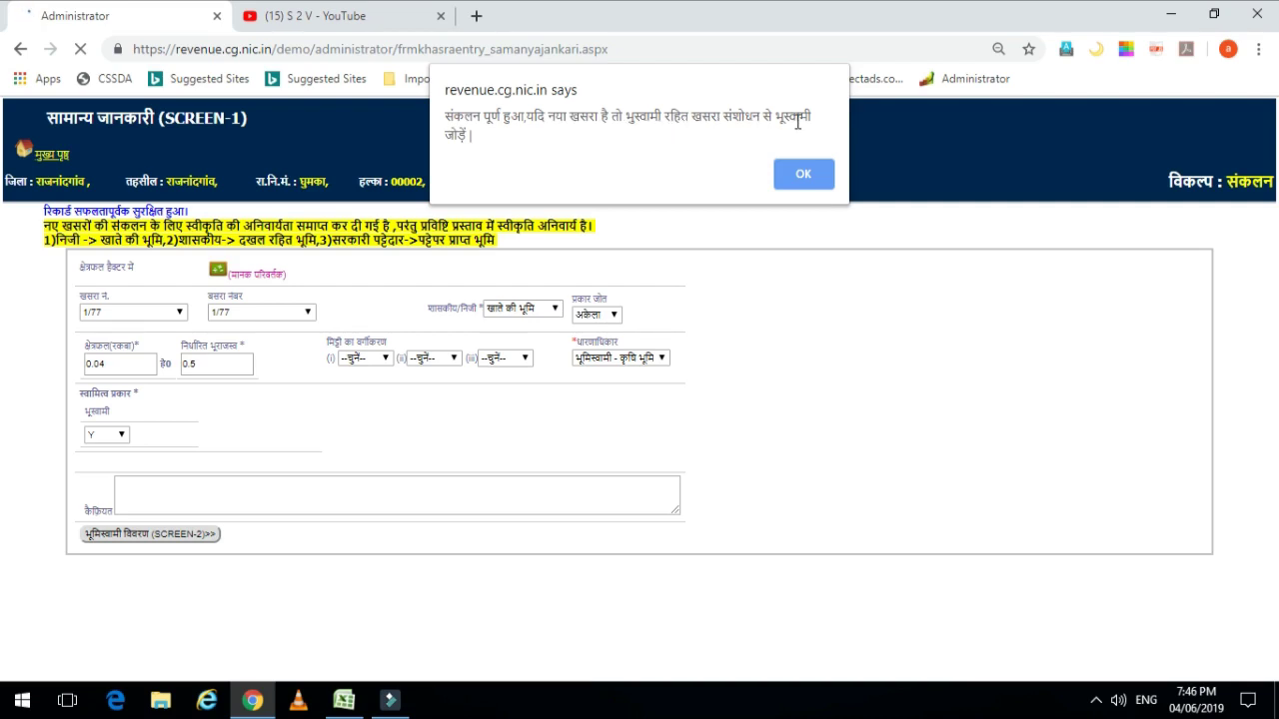
pyautogui.click(811, 178)
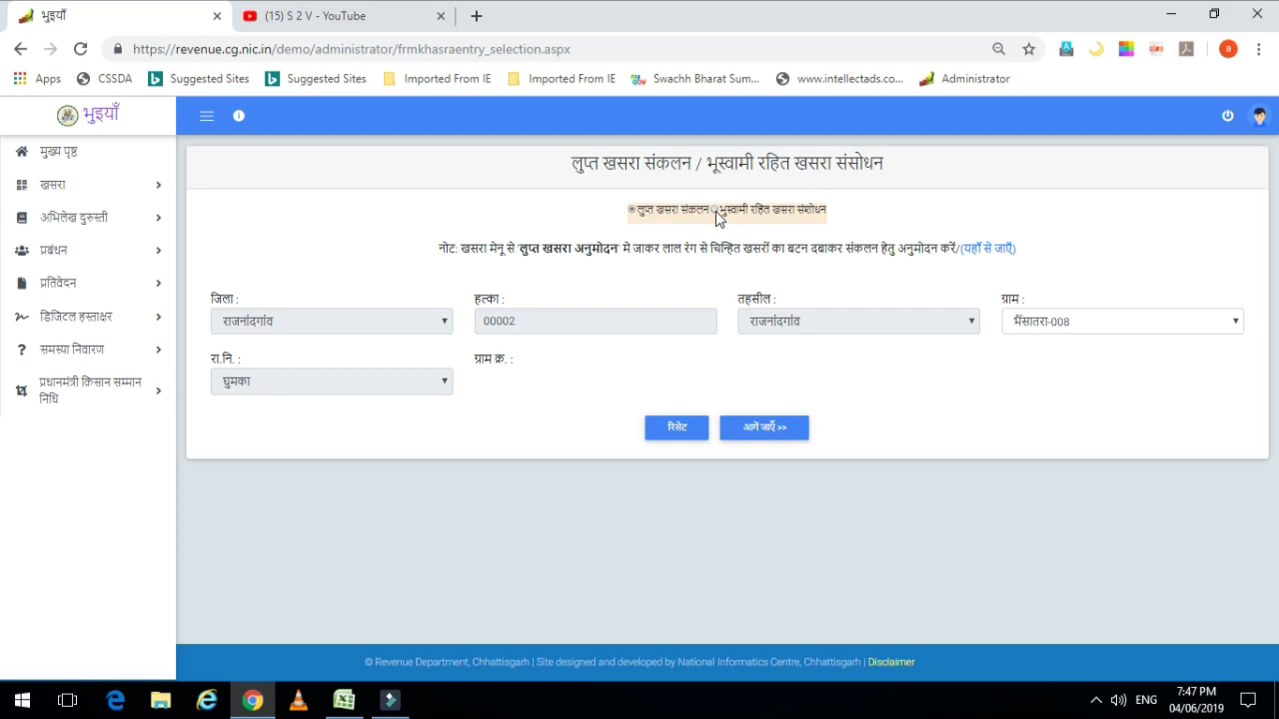
# - Switch to भूस्वामी रहित खसरा संशोधन mode for village मैसातरा-008 and proceed
pyautogui.click(714, 210)
pyautogui.click(1047, 328)
pyautogui.click(1047, 388)
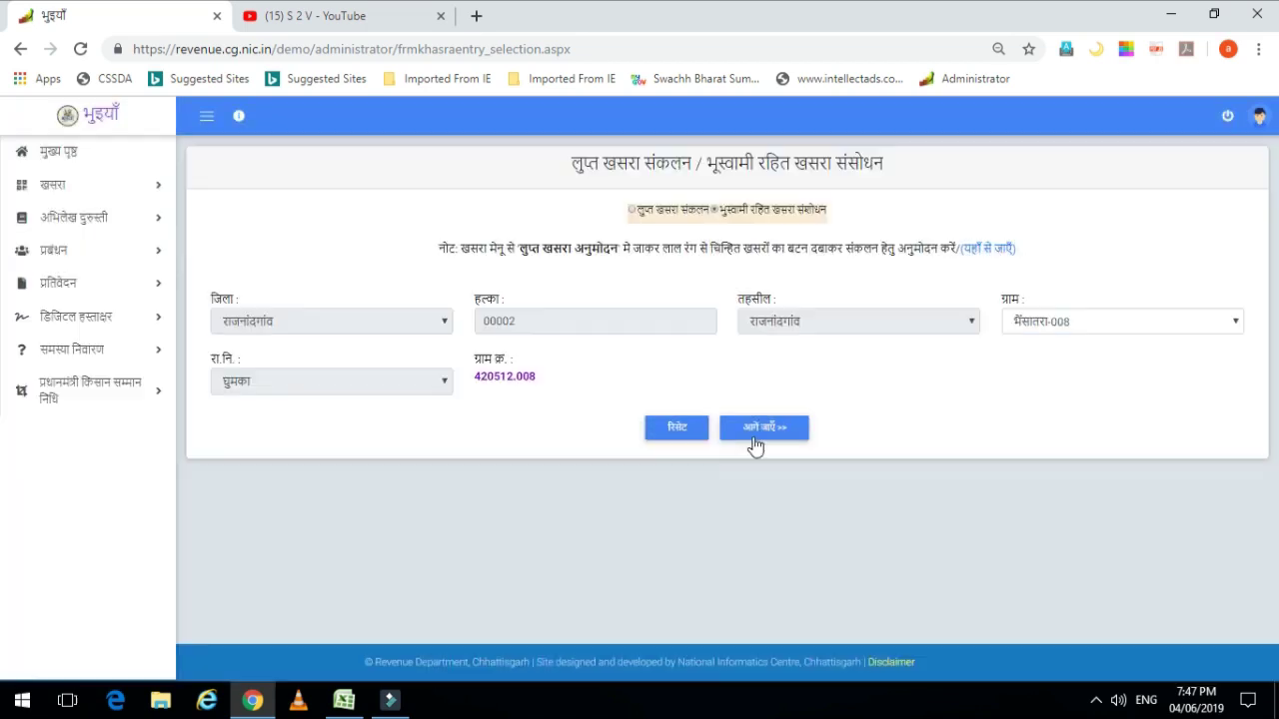
pyautogui.click(759, 427)
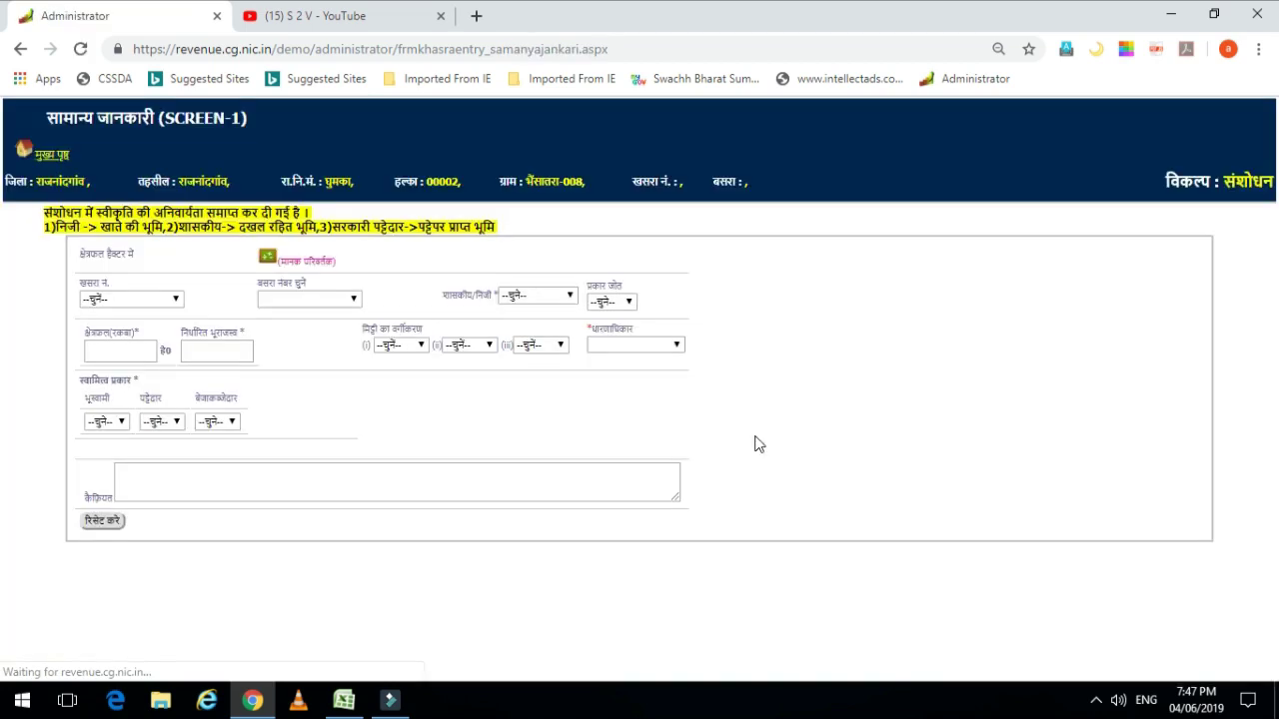
# - Pick khasra 1/77 with basra 1/77 and save to reach the owner-details screen
pyautogui.click(122, 300)
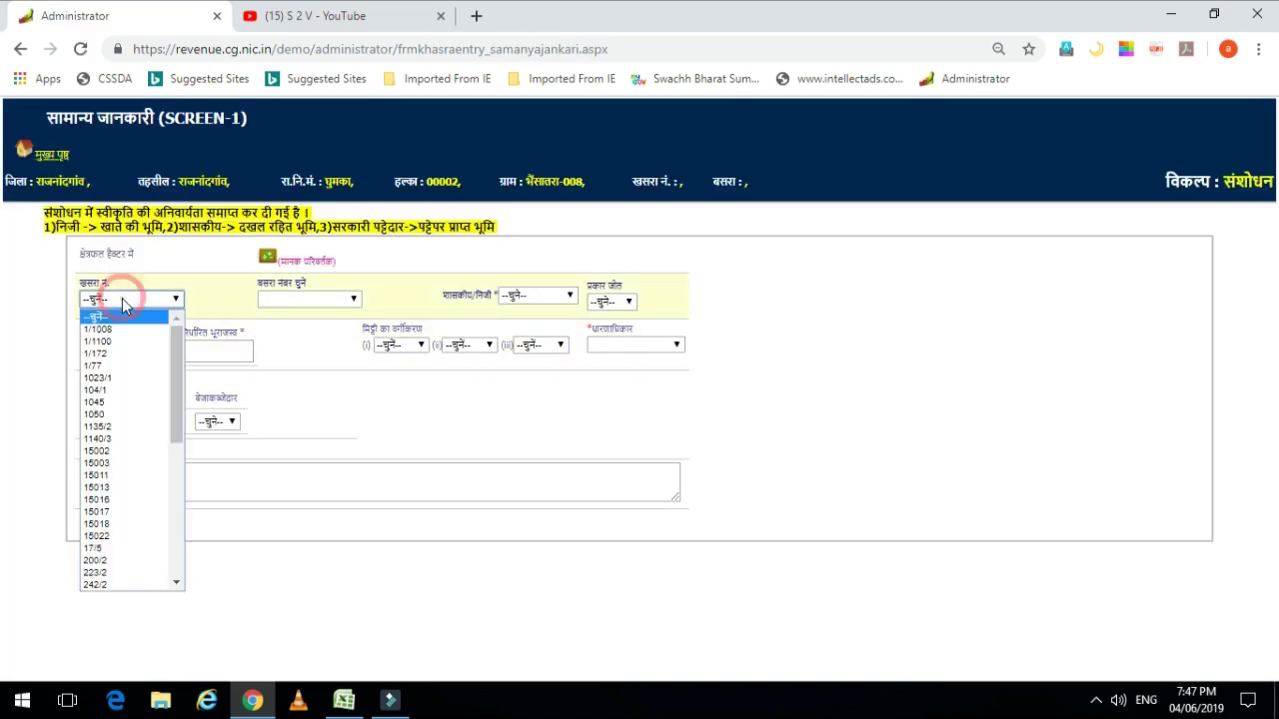
pyautogui.click(117, 364)
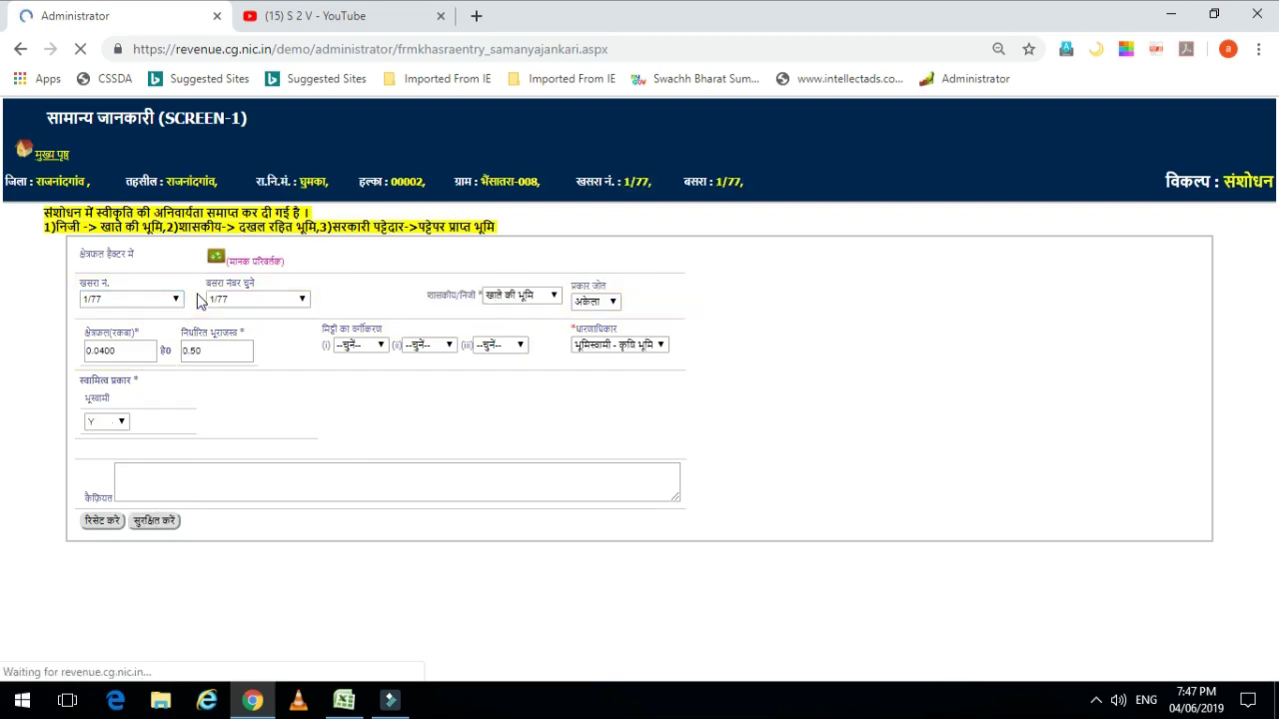
pyautogui.click(300, 299)
pyautogui.click(302, 298)
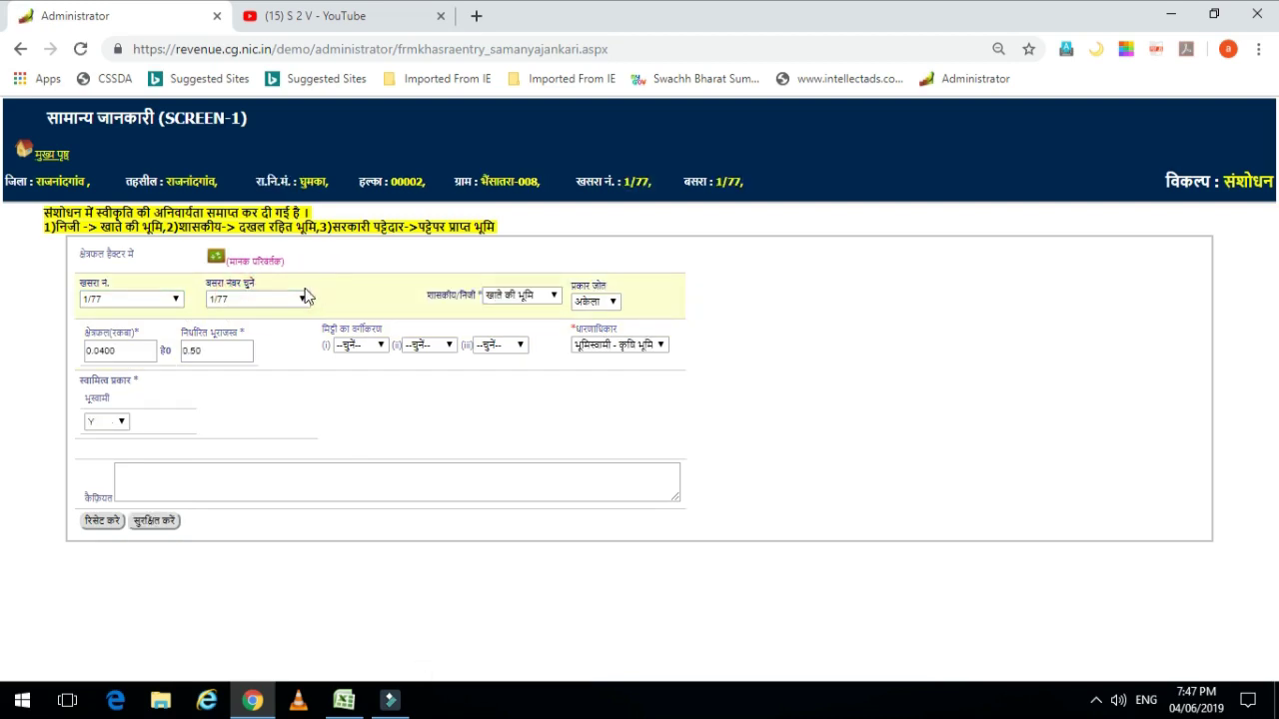
pyautogui.click(158, 522)
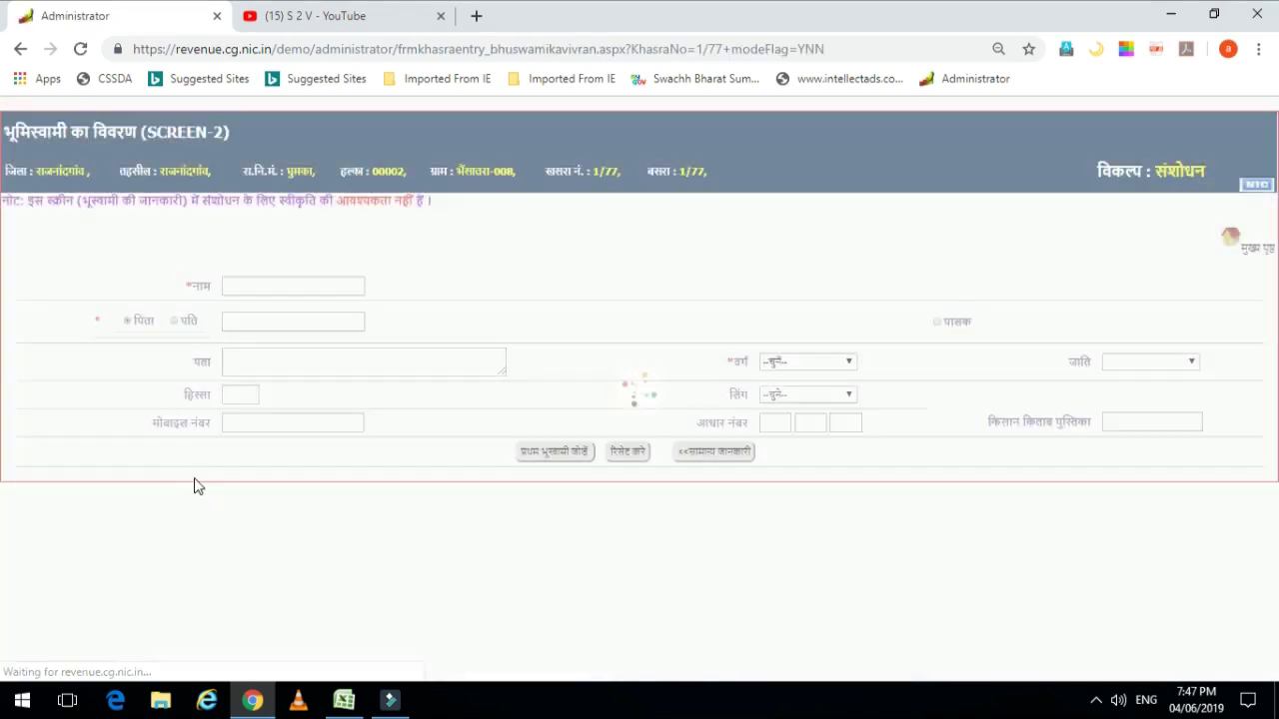
# - Enter the first landowner's name, father's name and address
pyautogui.click(267, 288)
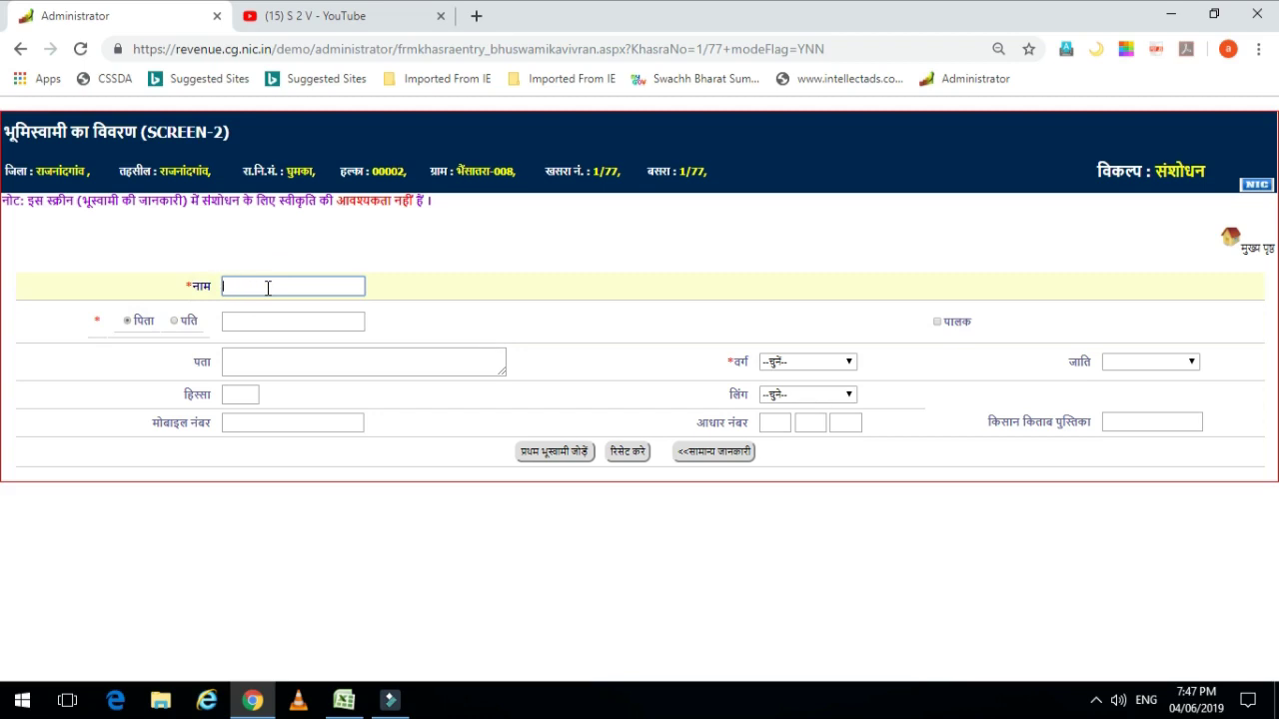
pyautogui.press('Tab')
pyautogui.press('Tab')
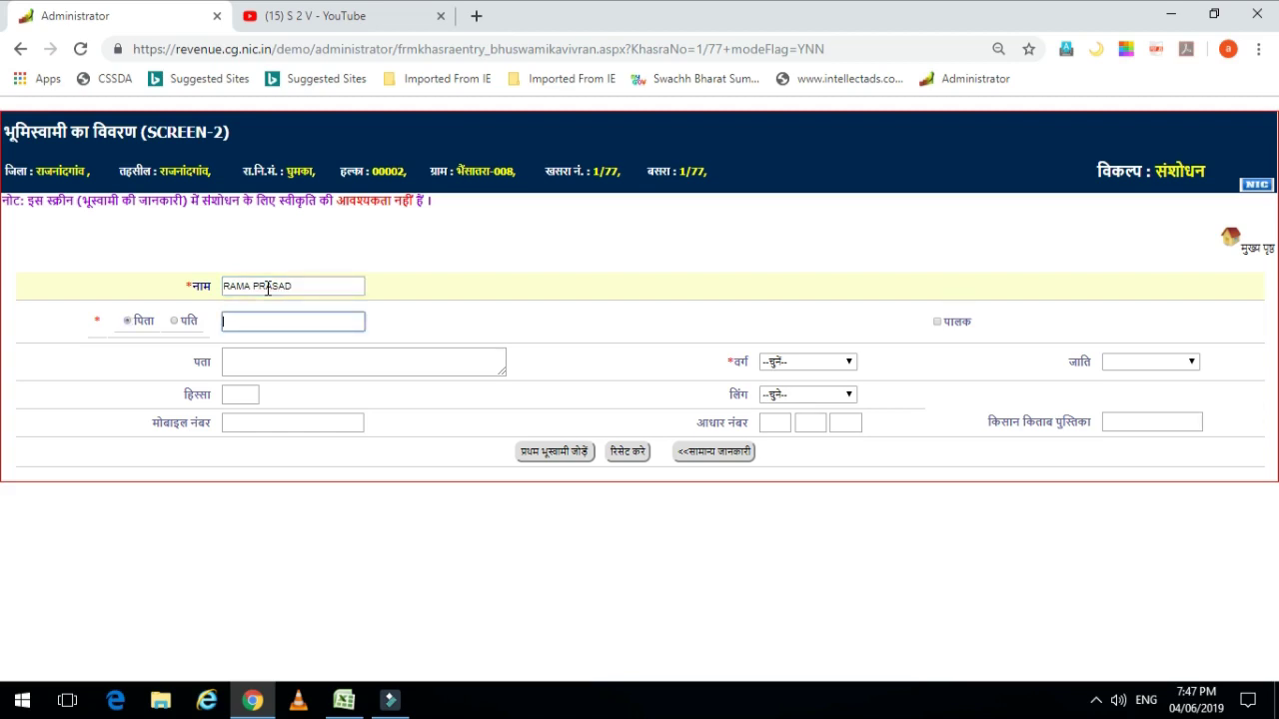
pyautogui.write('KRISHNA')
pyautogui.press('Tab')
pyautogui.press('Tab')
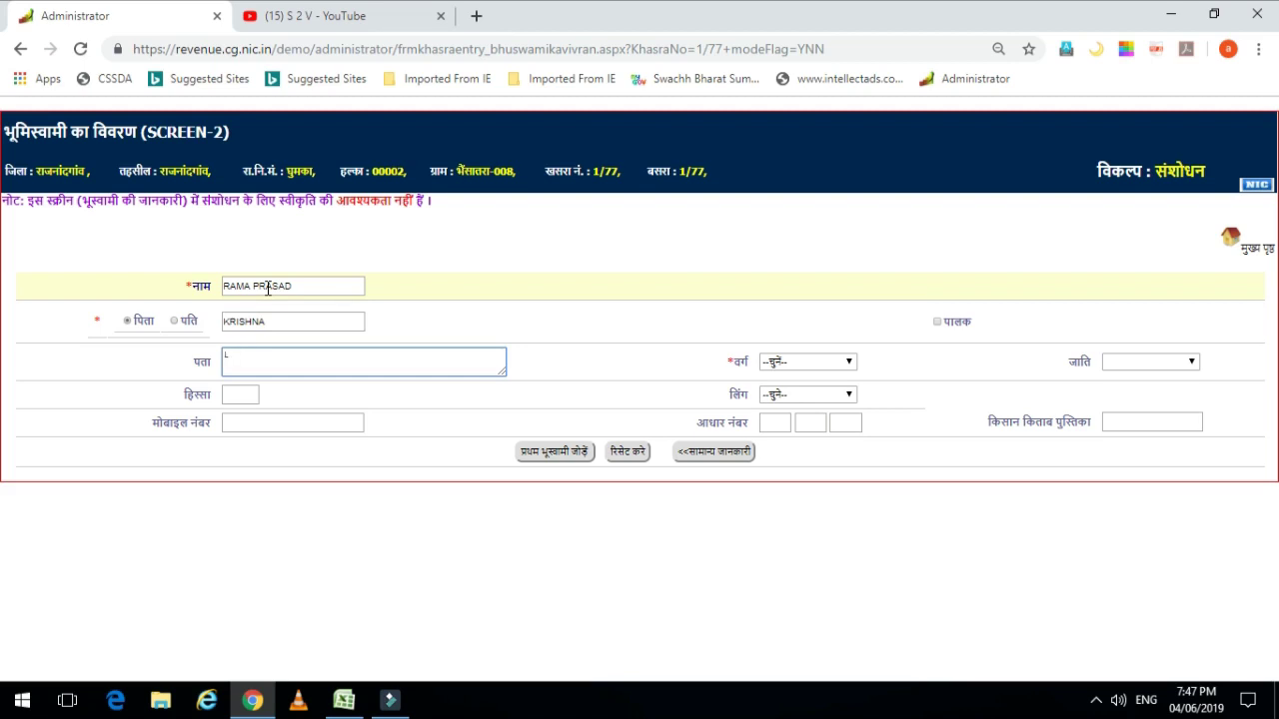
pyautogui.write('SAKIN DEH')
pyautogui.press('Tab')
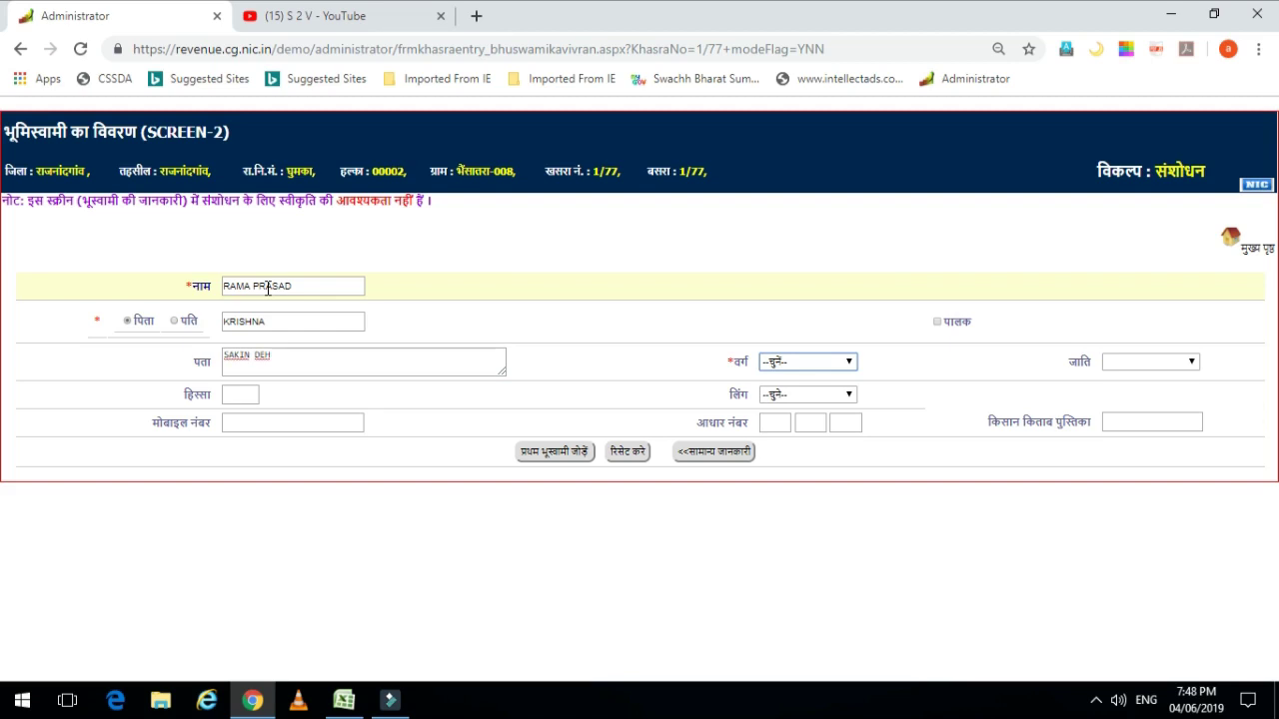
# - Set the landowner's category to अनु. जाति, caste to कोली and gender to स्त्री
pyautogui.click(847, 362)
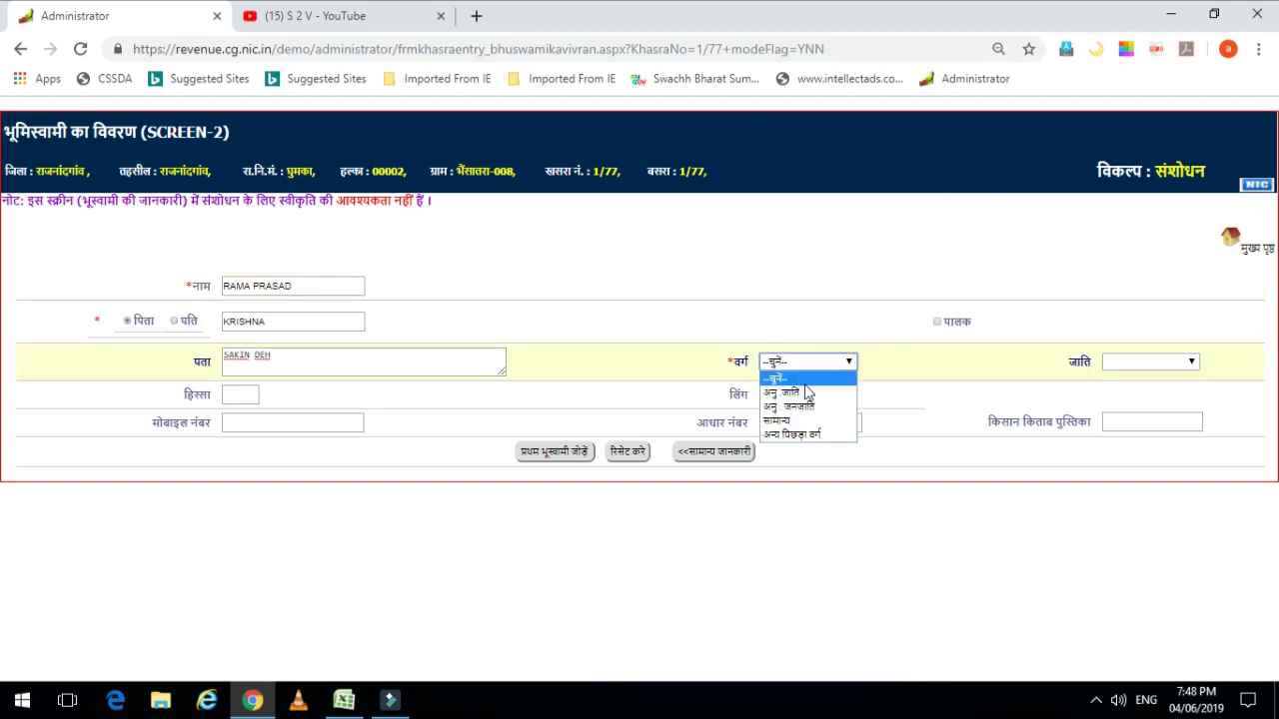
pyautogui.click(799, 392)
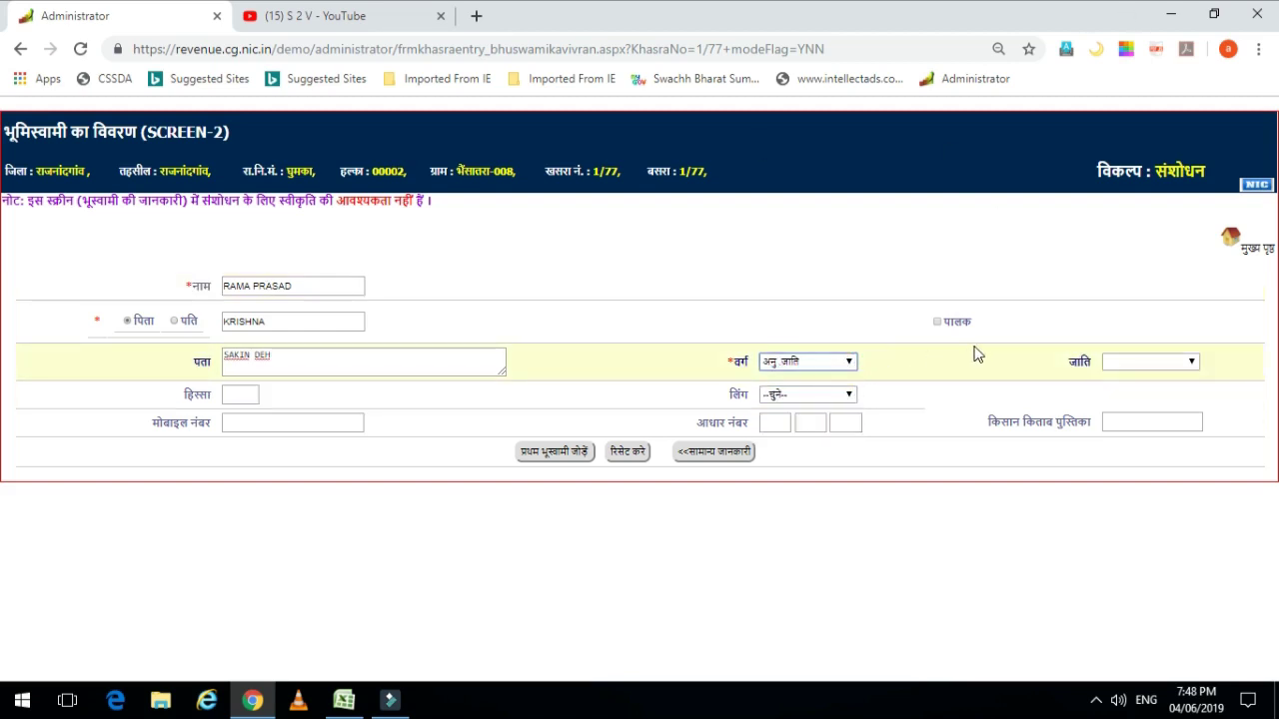
pyautogui.click(1115, 363)
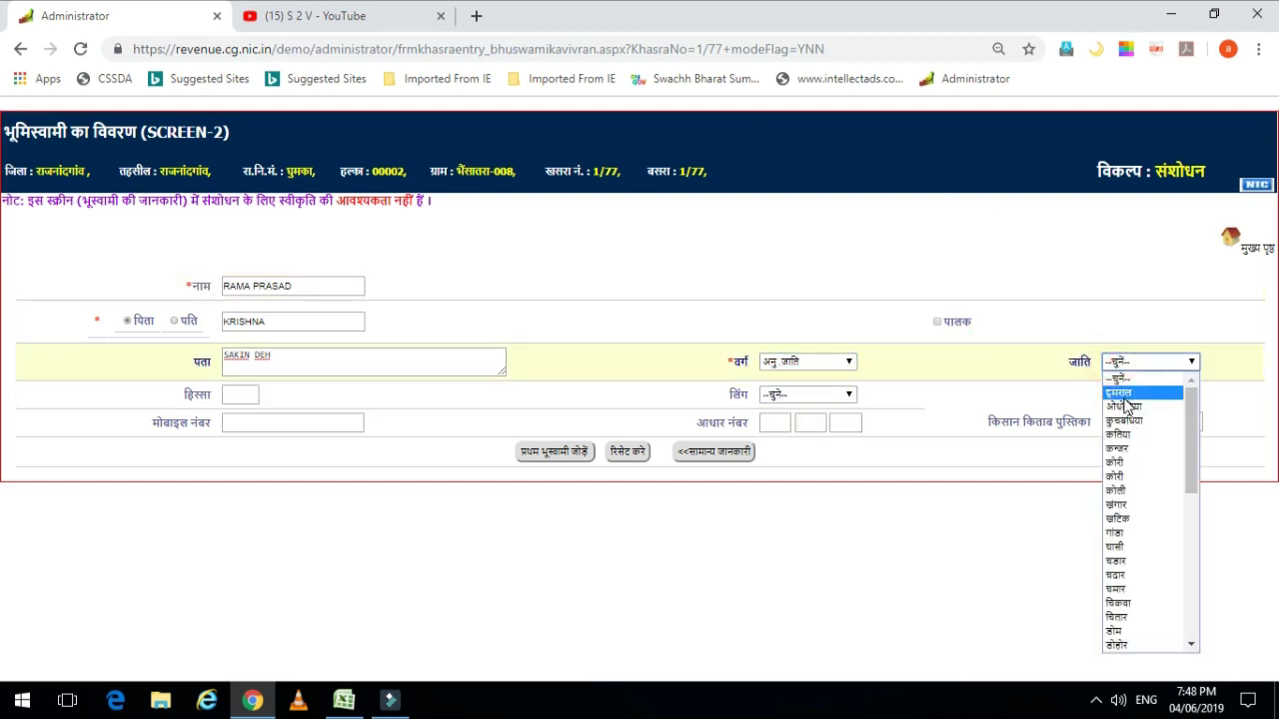
pyautogui.click(1121, 491)
pyautogui.click(819, 396)
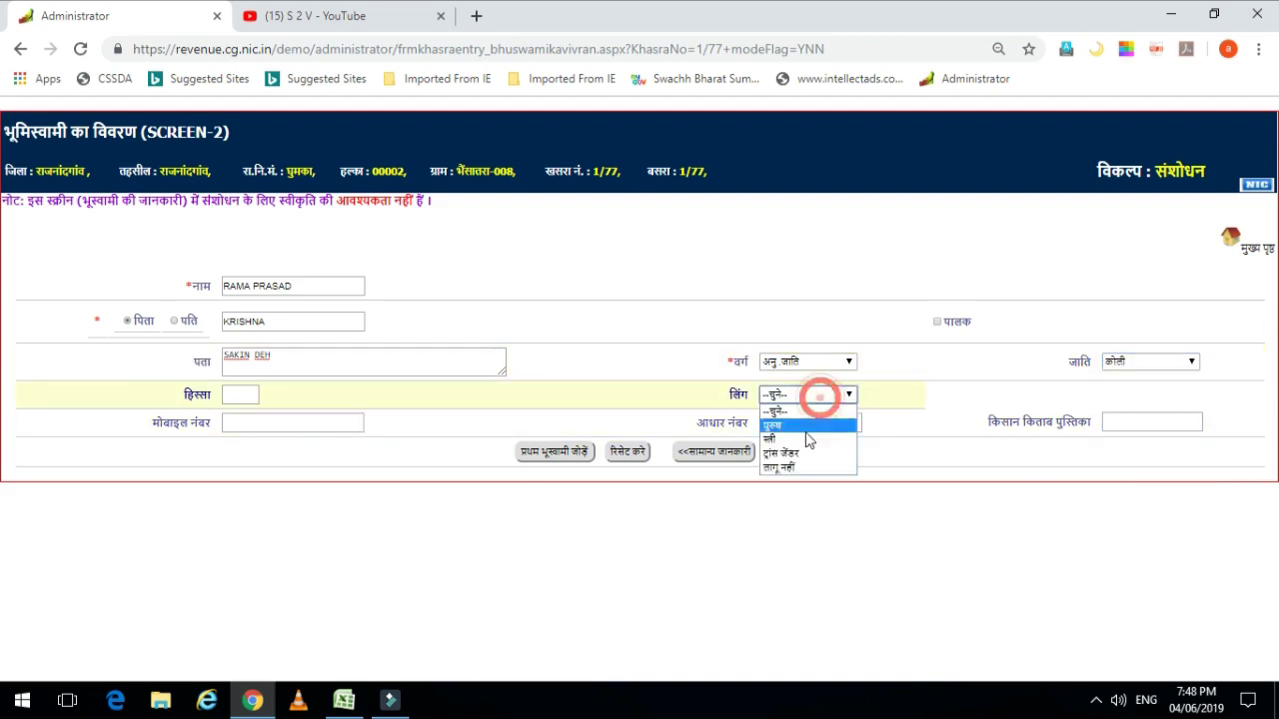
pyautogui.click(807, 440)
pyautogui.click(929, 392)
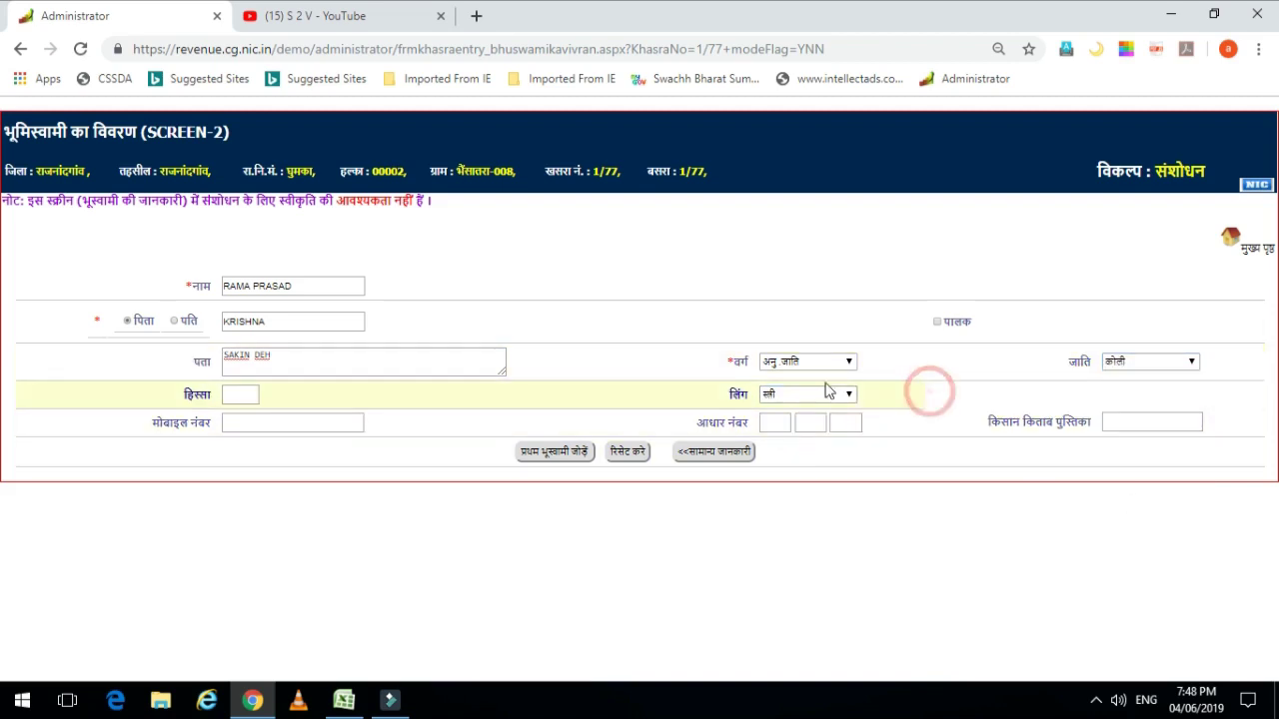
pyautogui.click(194, 289)
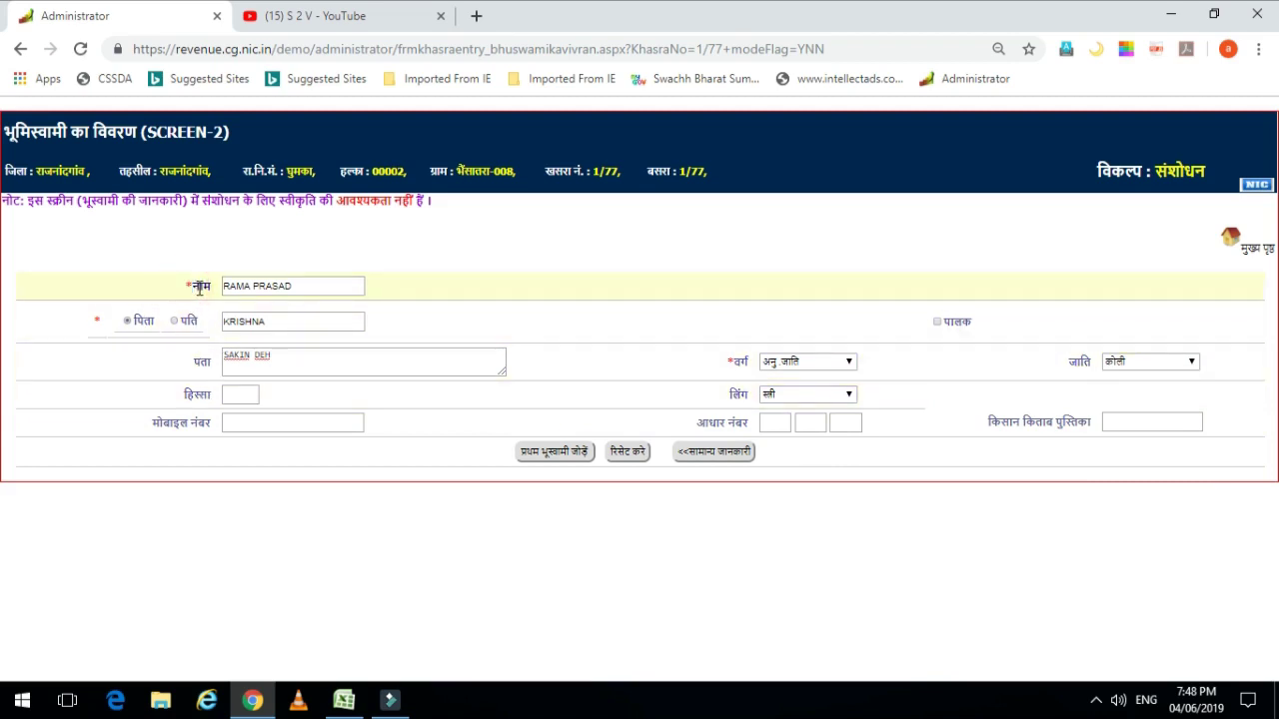
pyautogui.click(200, 289)
# - Add the first landowner, then enter the second landowner's name and father's name
pyautogui.click(578, 460)
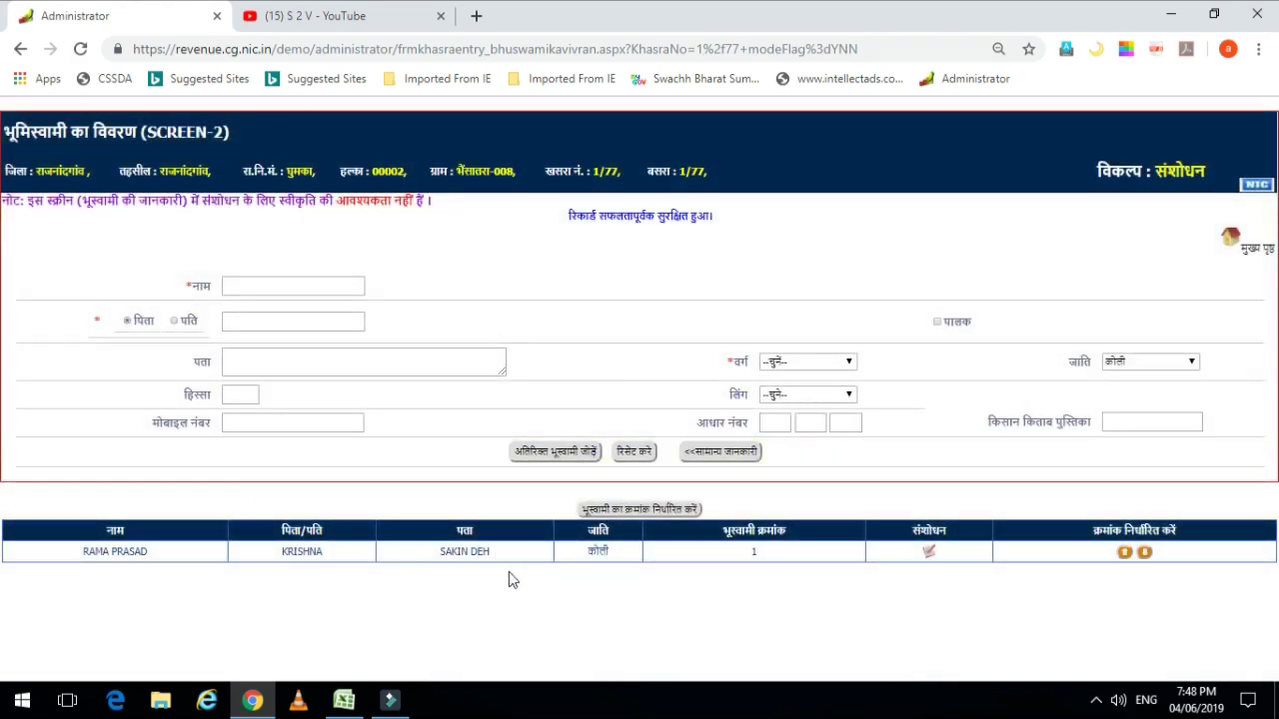
pyautogui.click(297, 286)
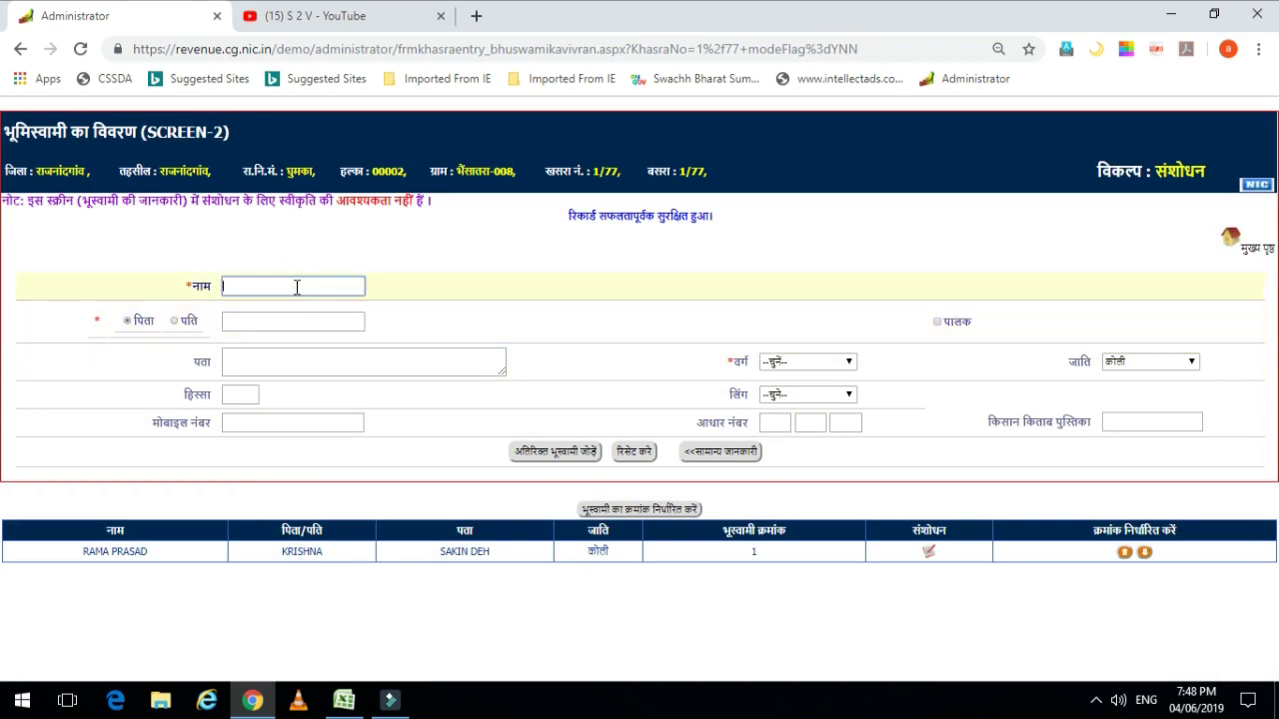
pyautogui.write('SDFDS')
pyautogui.click(289, 310)
pyautogui.click(289, 318)
pyautogui.write('D')
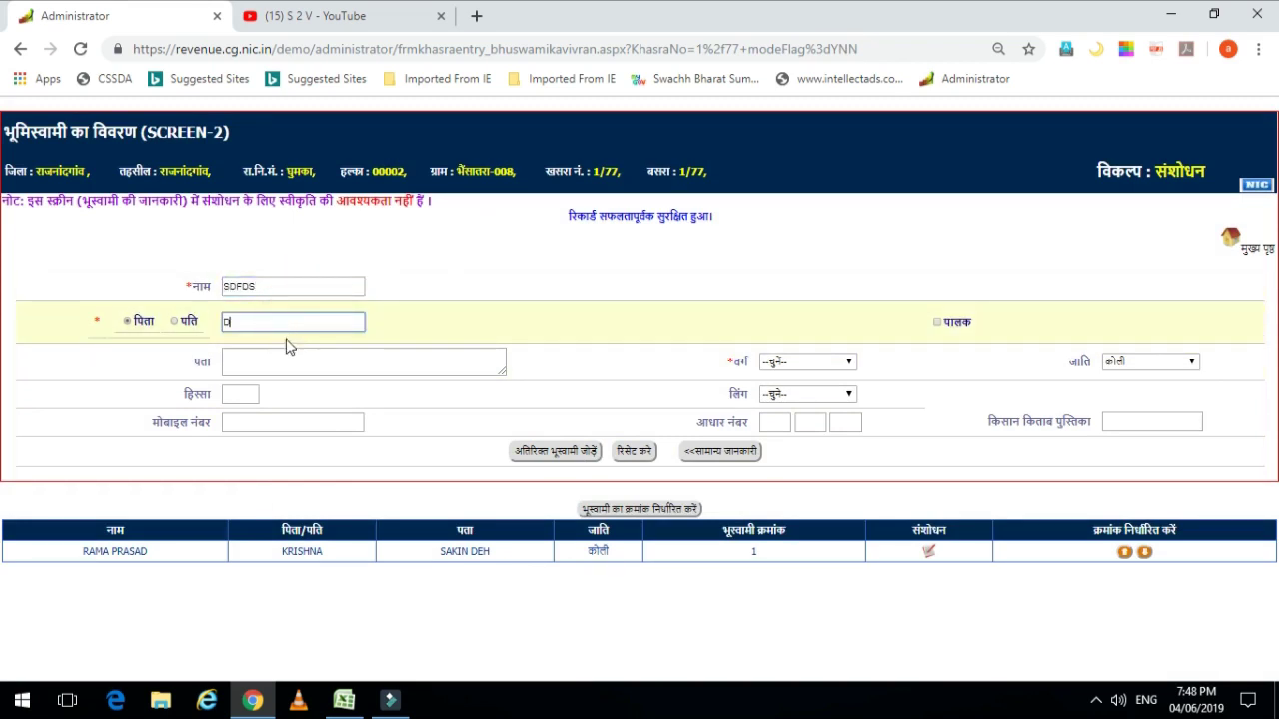
pyautogui.write('DDF')
# - Give the second landowner category अनु. जनजाति, gender पुरुष and caste मोर, and add them
pyautogui.click(805, 362)
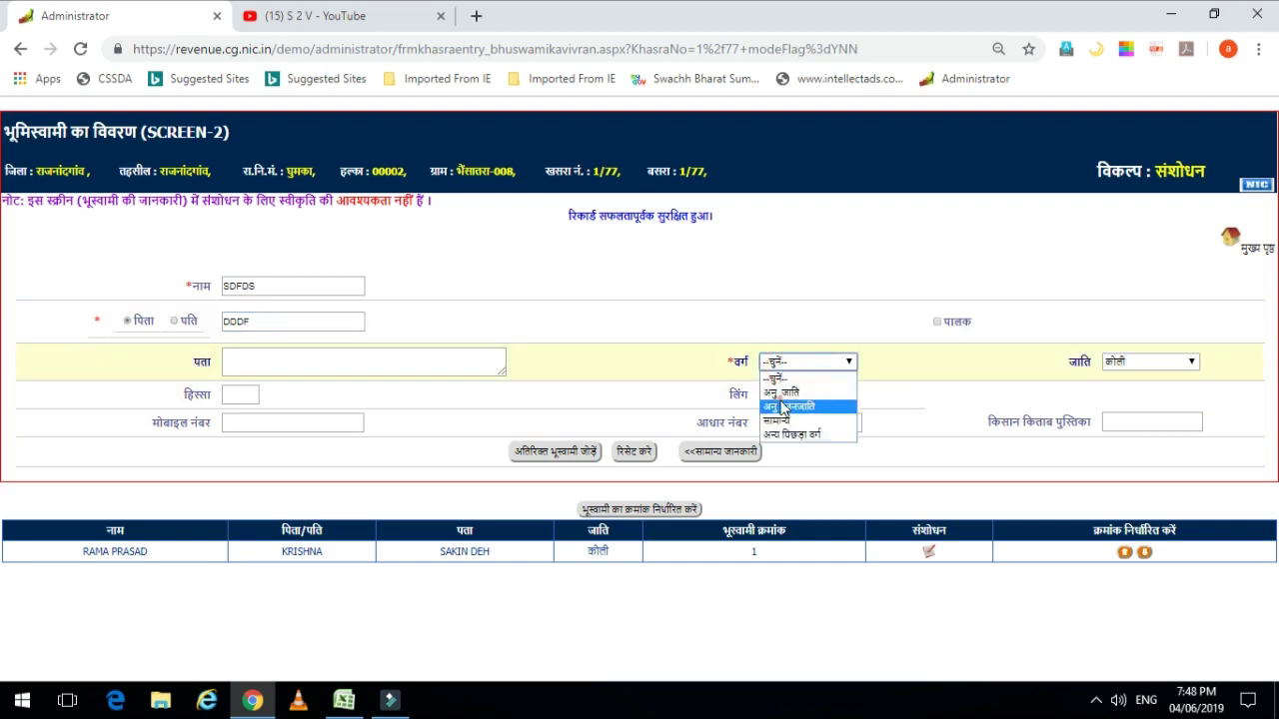
pyautogui.click(783, 406)
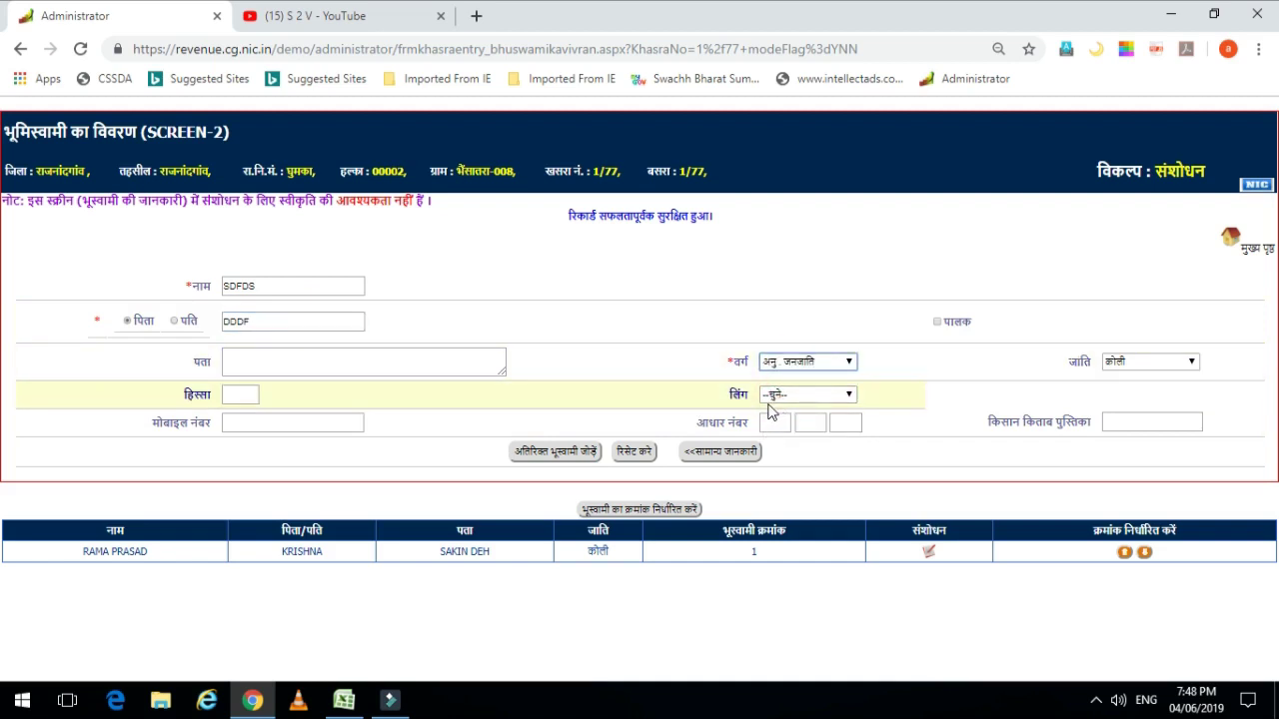
pyautogui.click(828, 396)
pyautogui.click(822, 425)
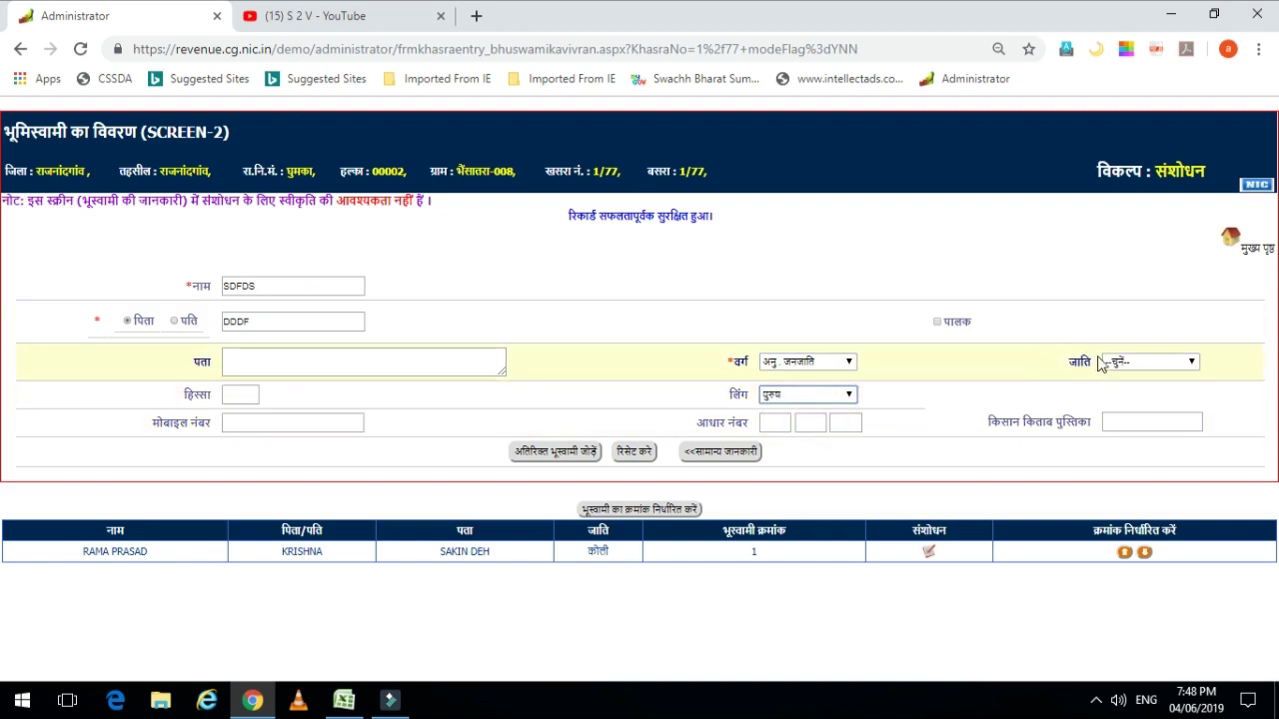
pyautogui.click(1140, 363)
pyautogui.click(1121, 419)
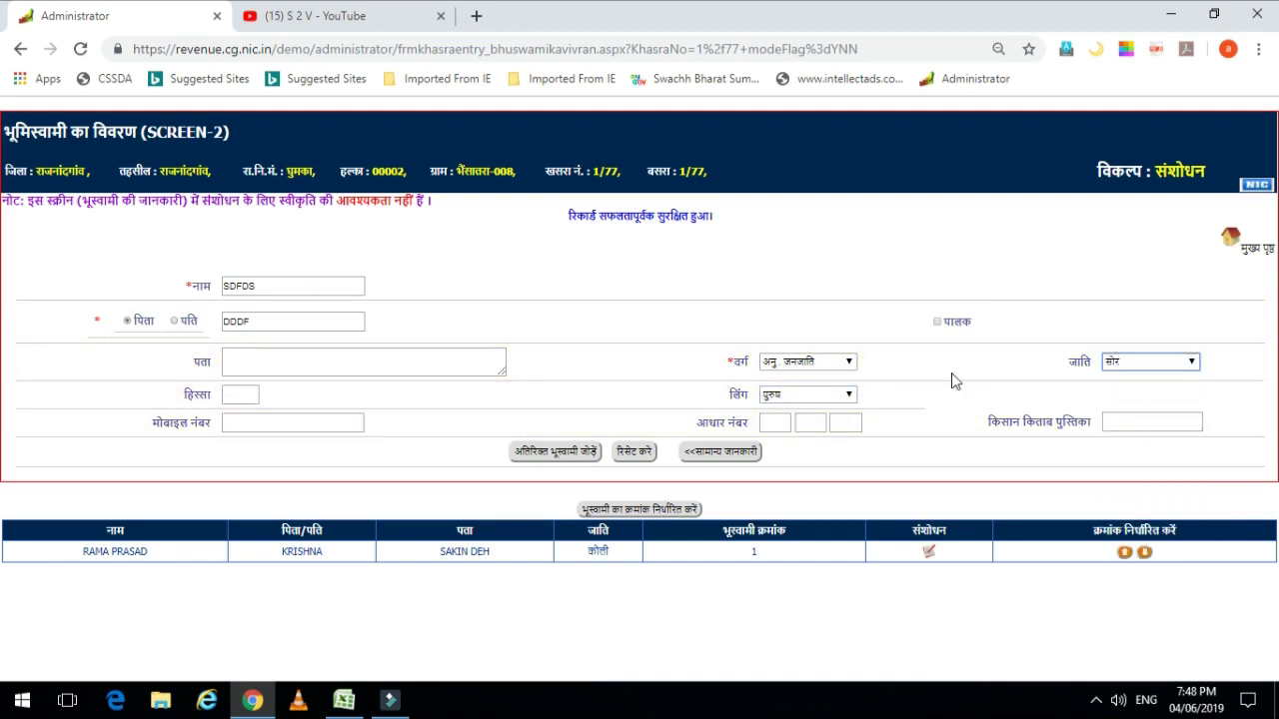
pyautogui.click(894, 351)
pyautogui.click(582, 457)
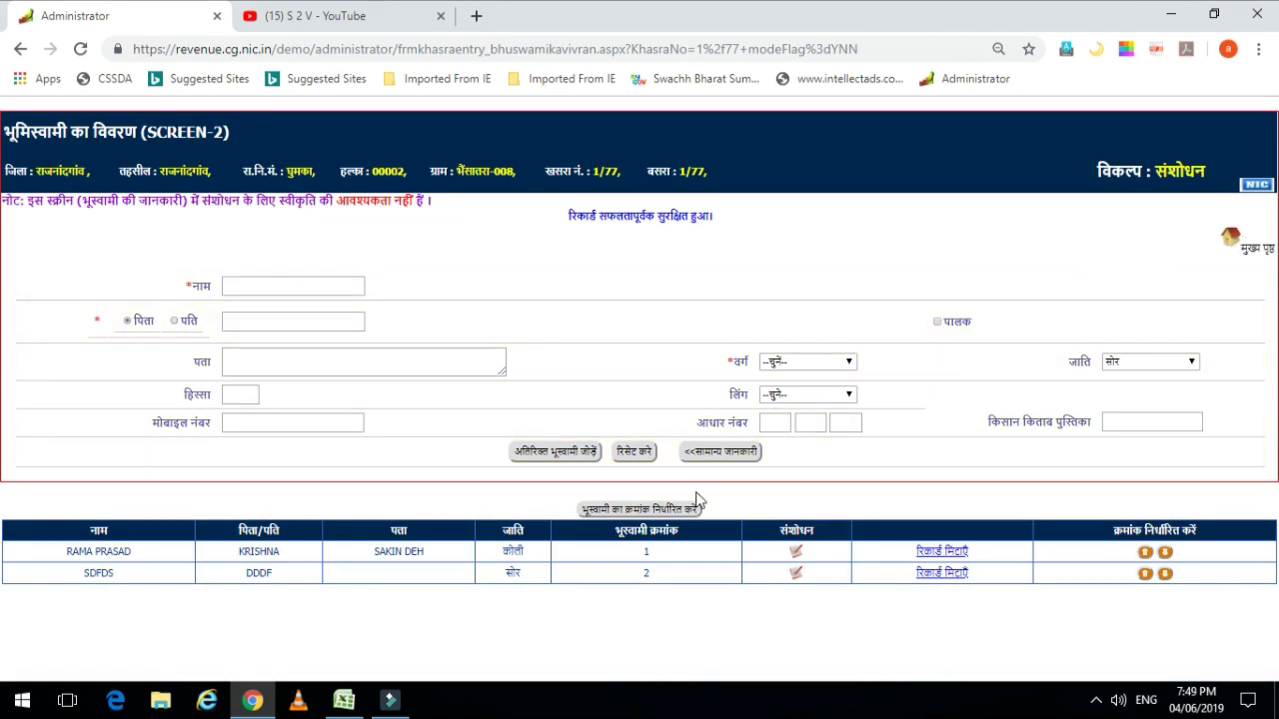
pyautogui.click(722, 451)
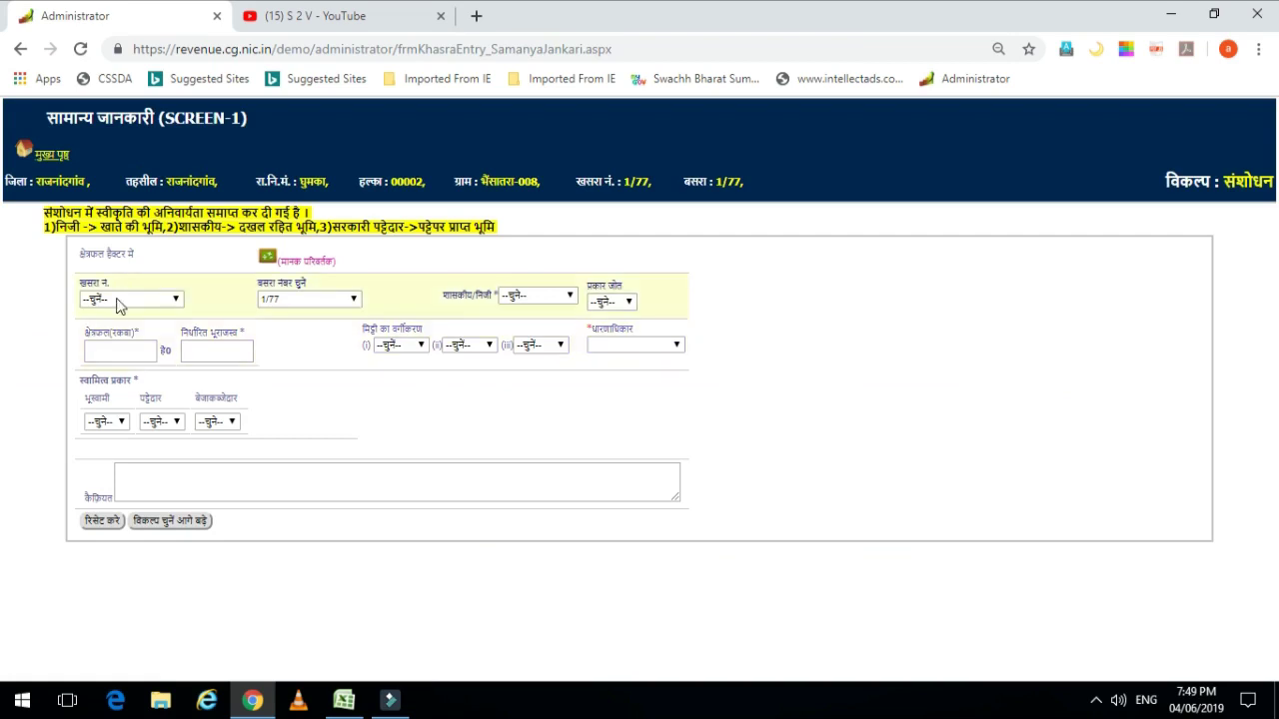
pyautogui.click(58, 164)
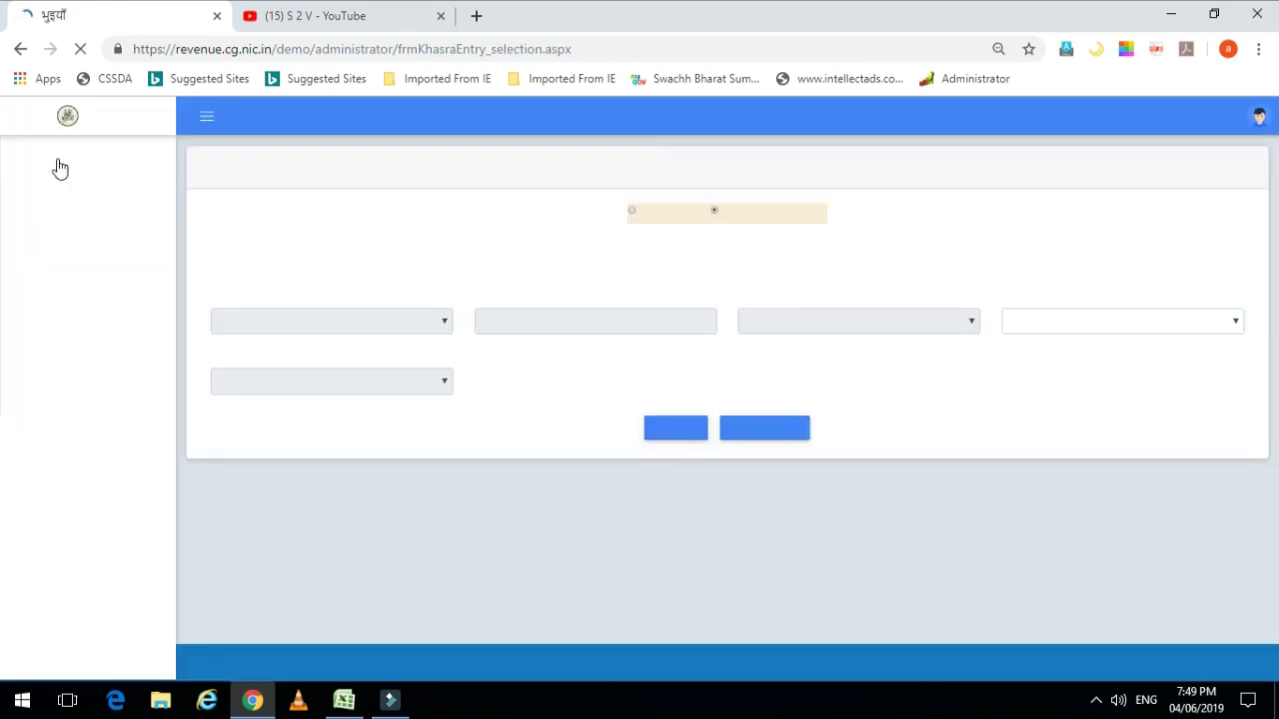
pyautogui.click(53, 196)
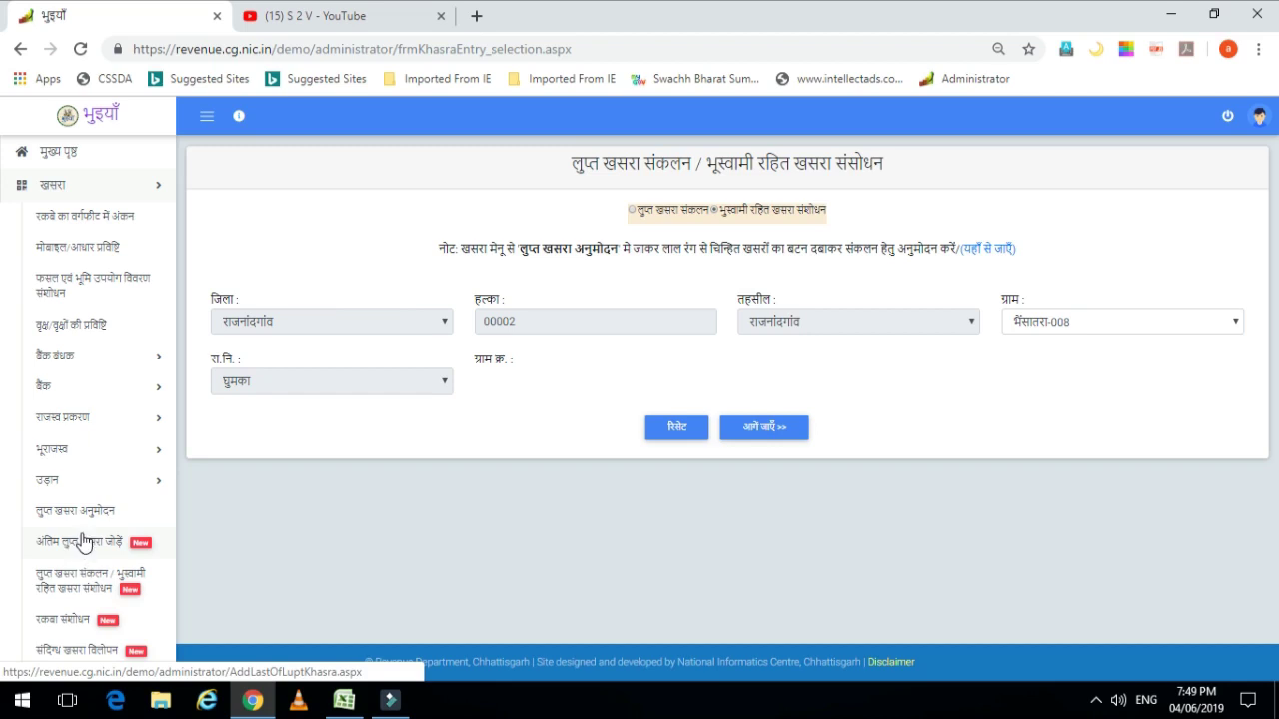
pyautogui.scroll(-1, 83, 542)
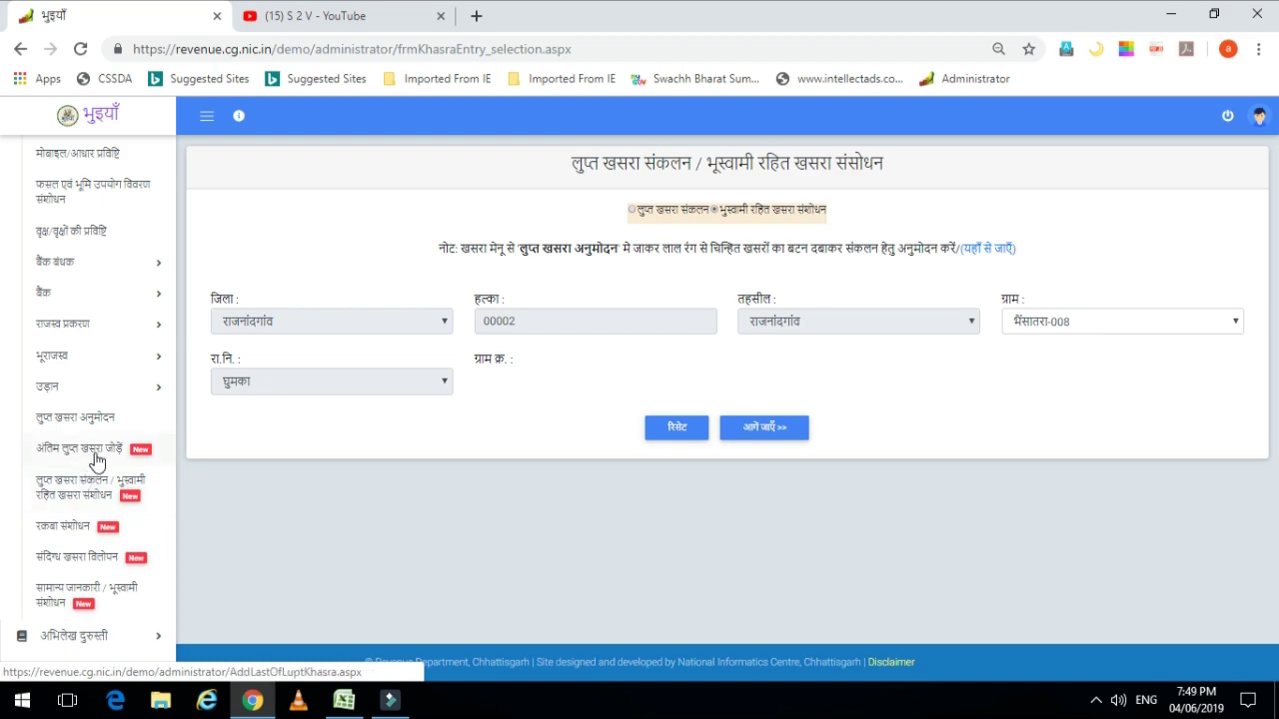
# - Open the add-last-missing-khasra page, highlight its red example note, then switch to Excel's Book1
pyautogui.click(97, 458)
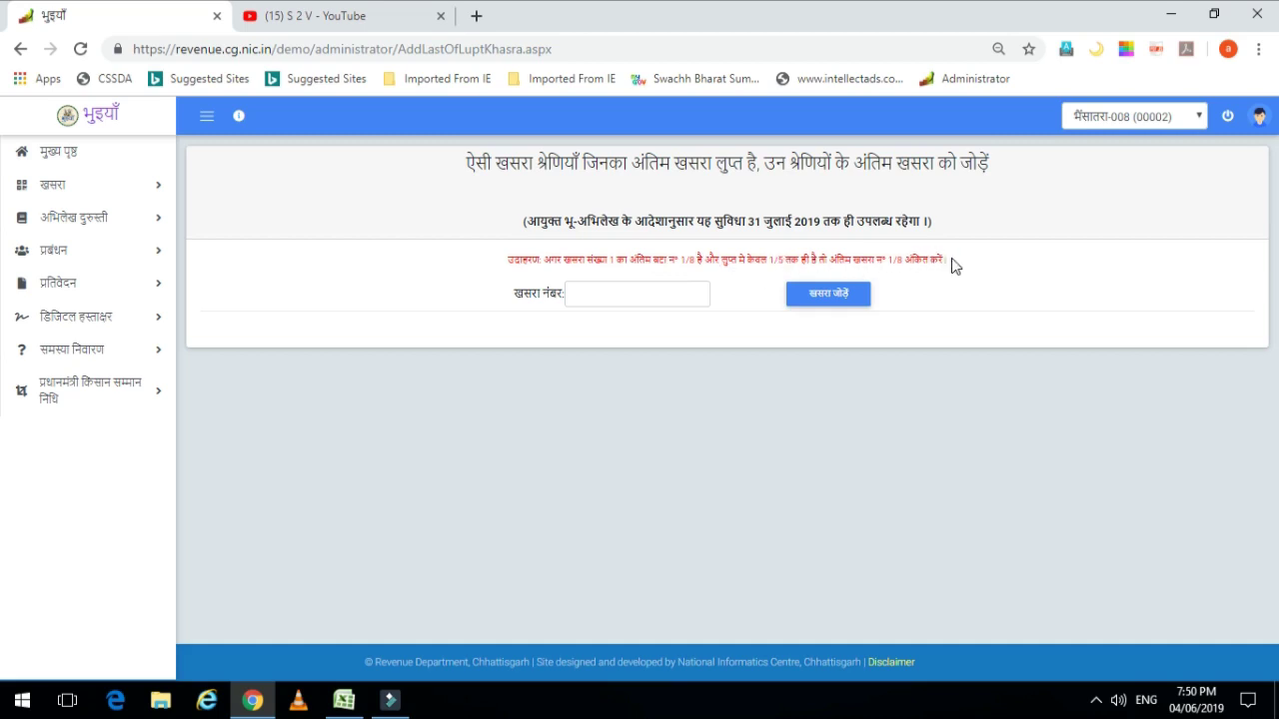
pyautogui.moveTo(947, 258); pyautogui.dragTo(495, 275)
pyautogui.click(490, 285)
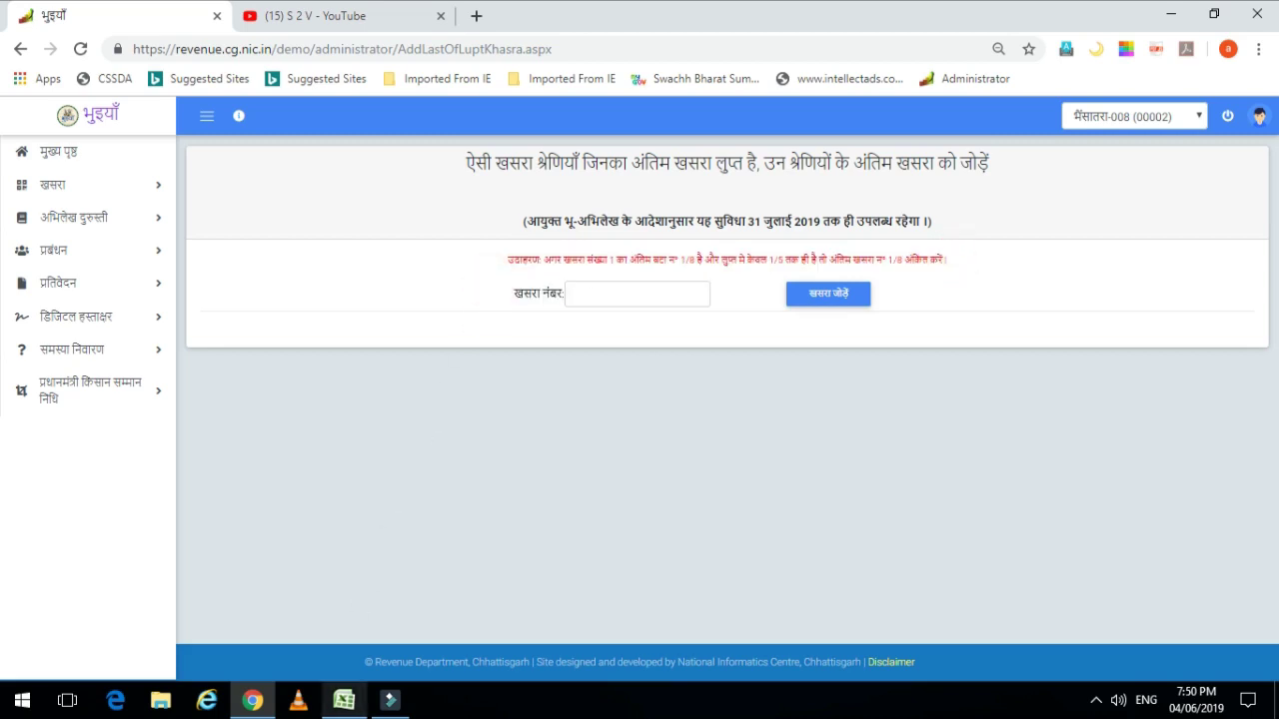
pyautogui.click(344, 700)
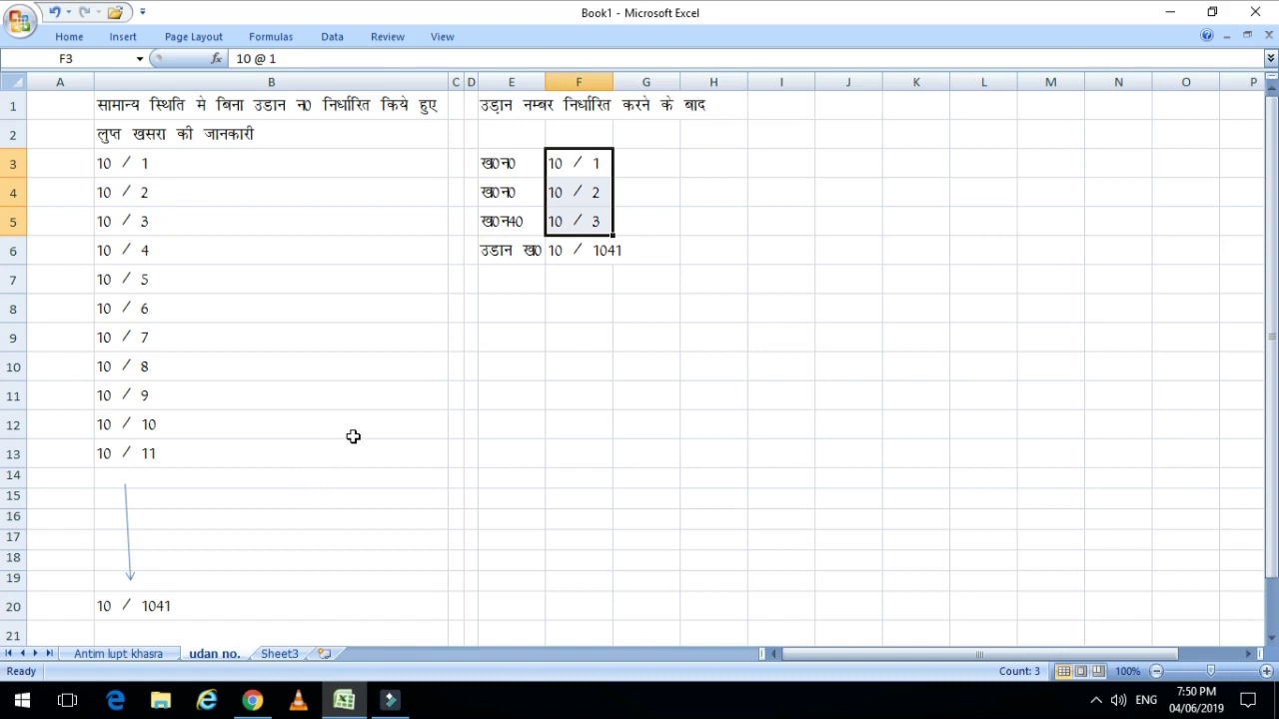
# - On the Antim lupt khasra sheet, correct cell A9 from 11 / 9 to 10 / 9
pyautogui.click(148, 655)
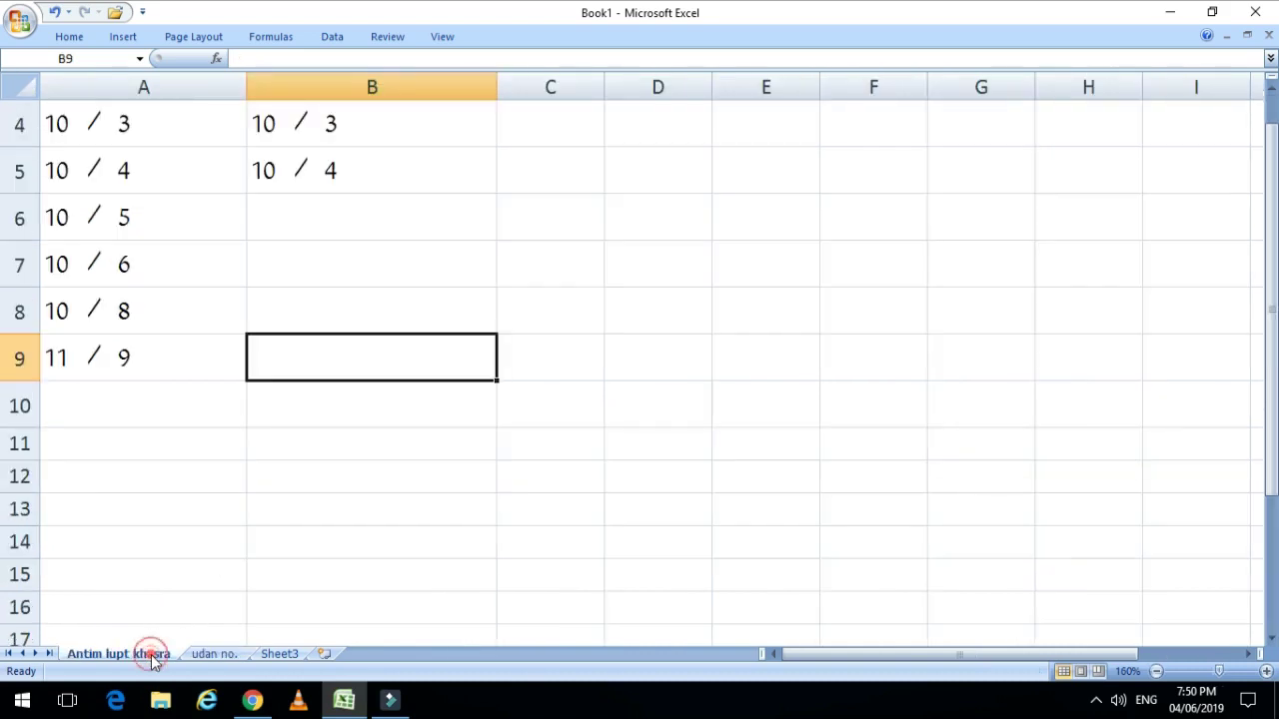
pyautogui.scroll(1, 209, 519)
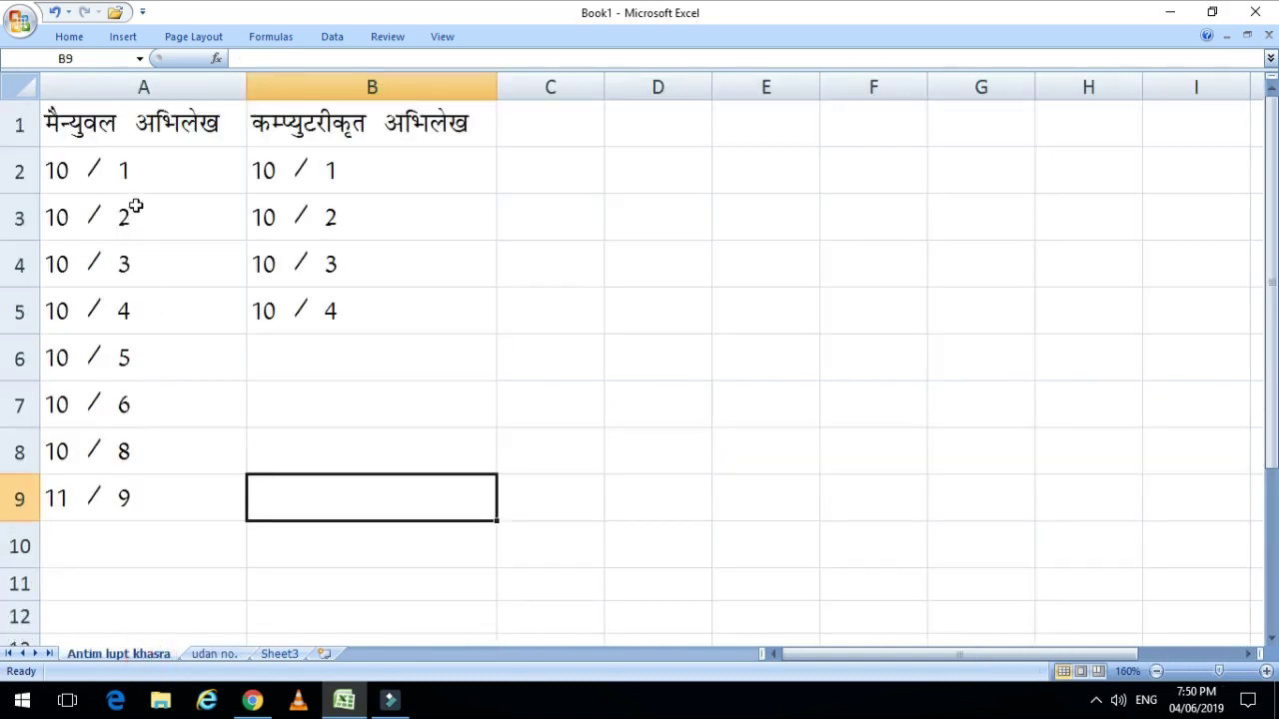
pyautogui.click(50, 120)
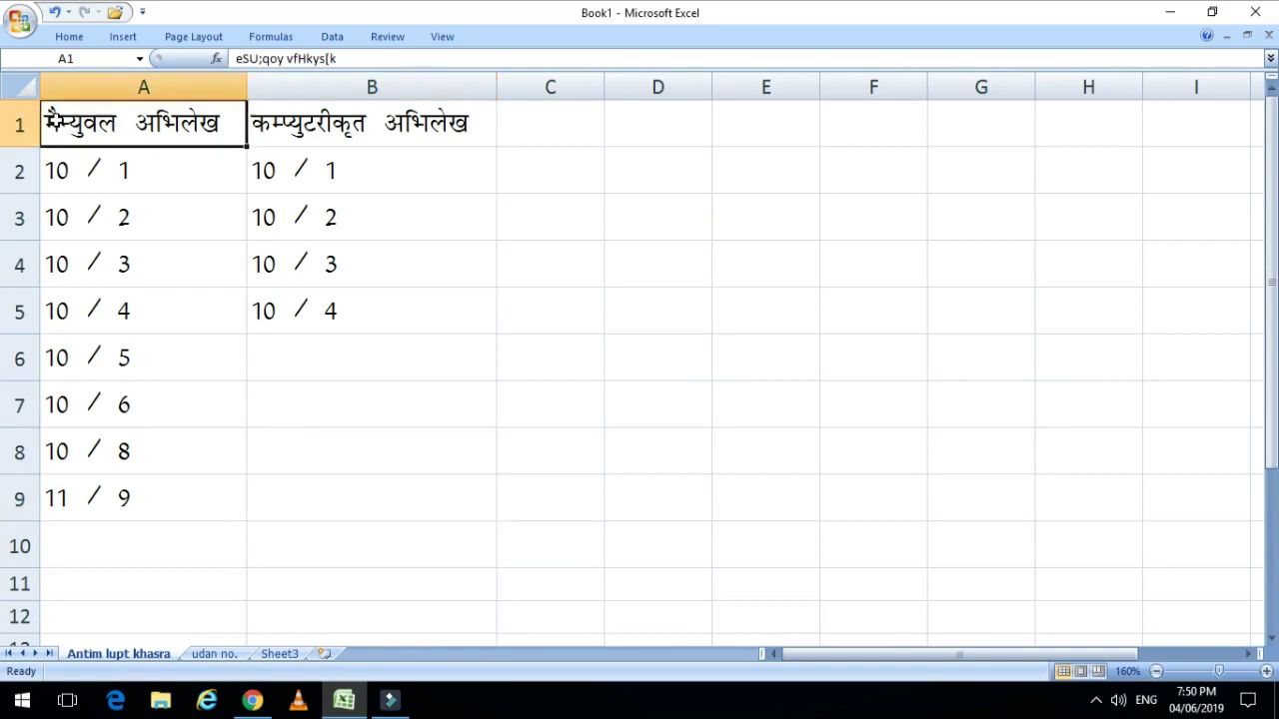
pyautogui.click(125, 238)
pyautogui.click(88, 131)
pyautogui.click(82, 172)
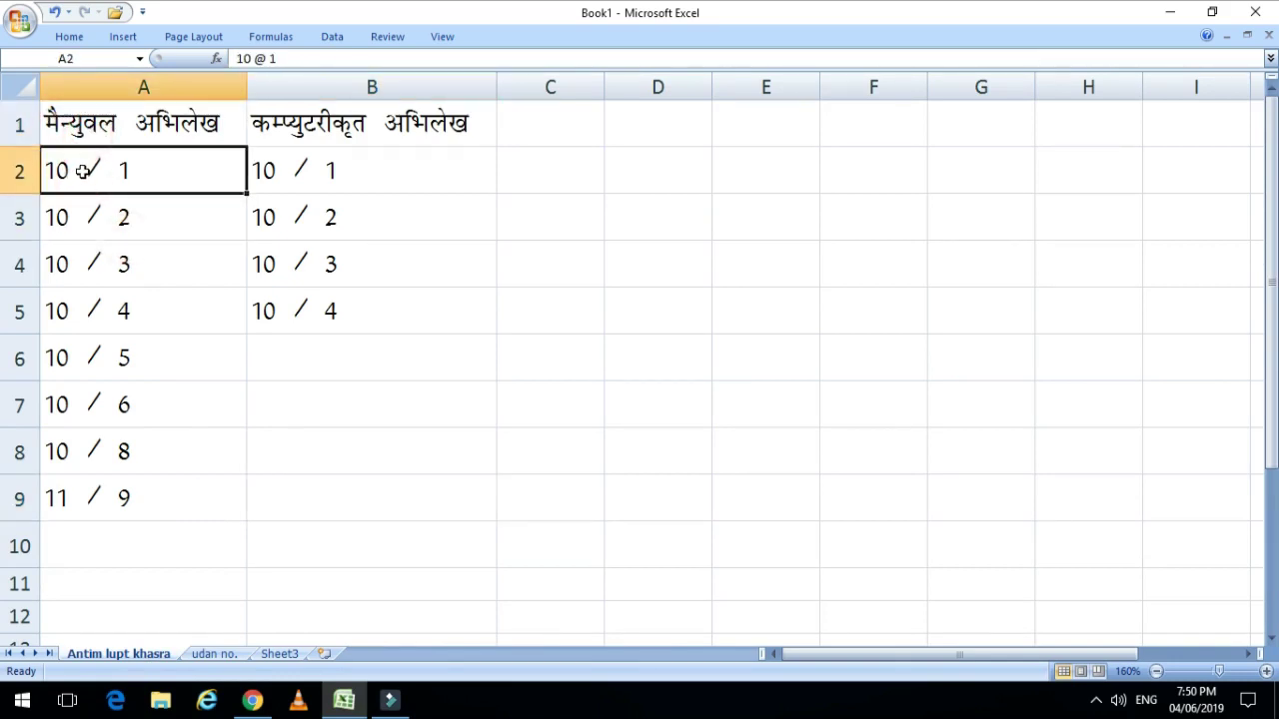
pyautogui.doubleClick(90, 500)
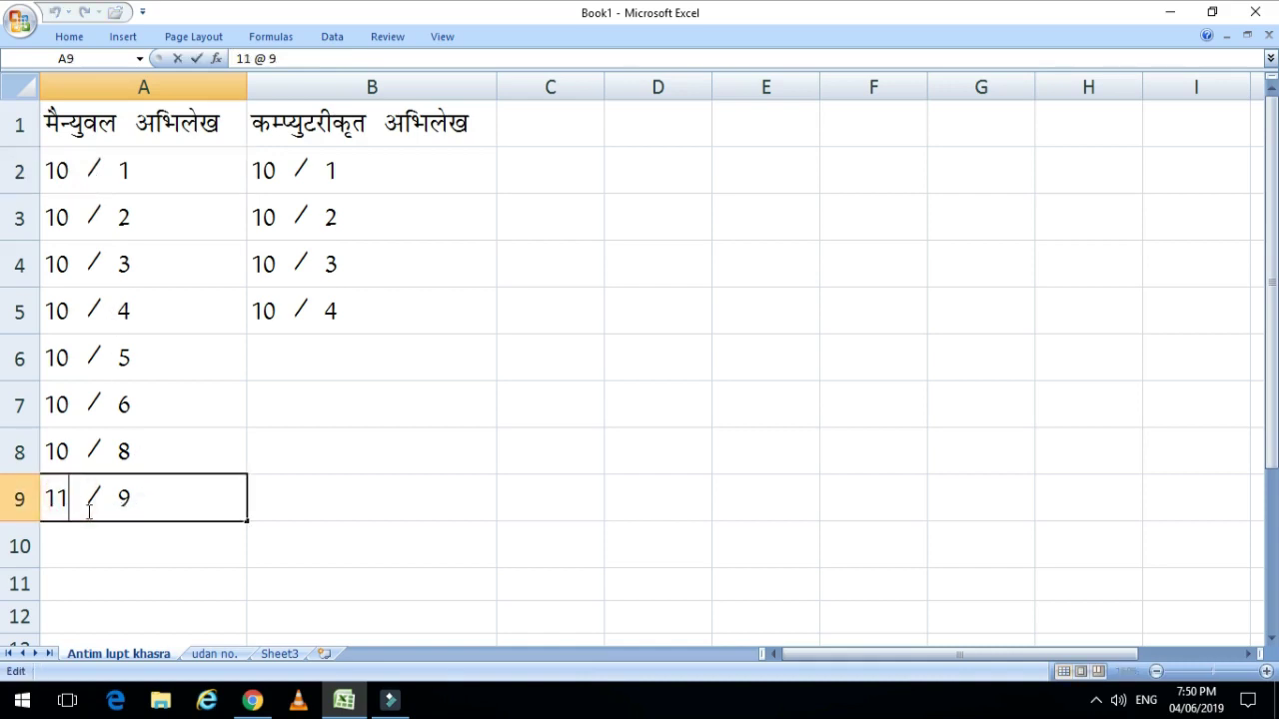
pyautogui.press('BackSpace')
pyautogui.write('0')
pyautogui.click(142, 544)
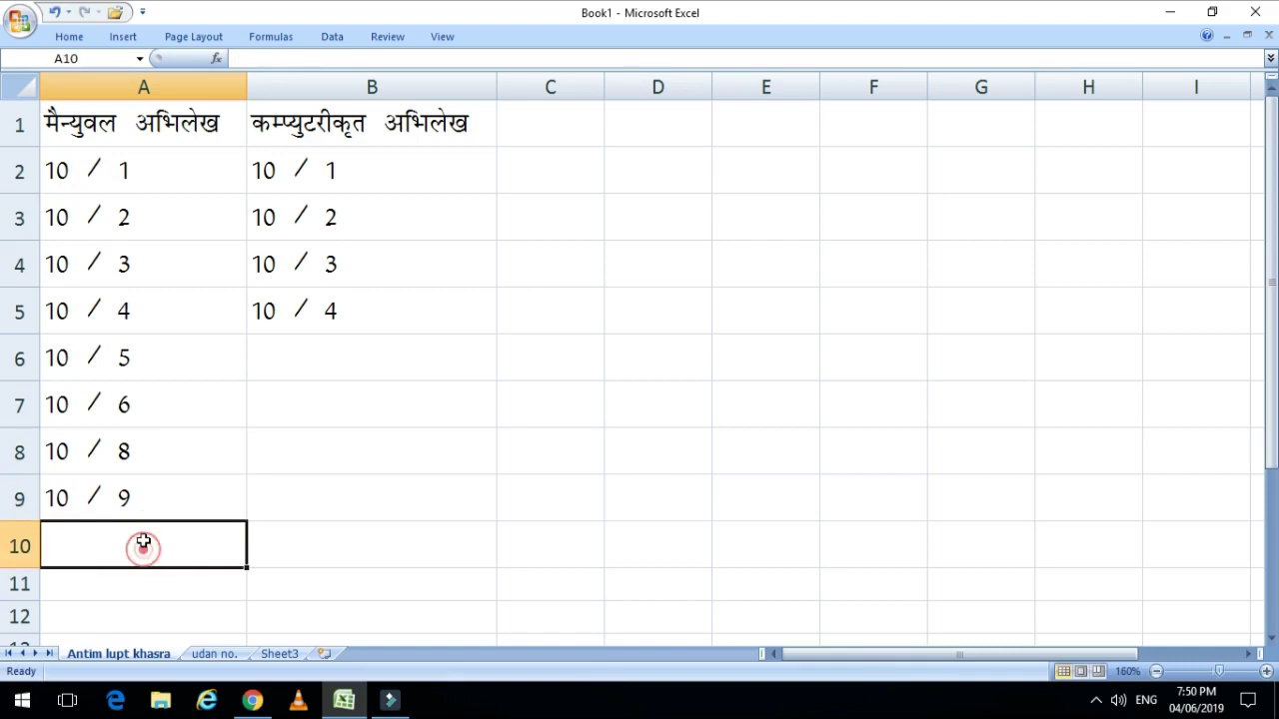
# - Enter 10 @ 9 in cell B9 of the computerised khasra list
pyautogui.moveTo(128, 168); pyautogui.dragTo(123, 516)
pyautogui.click(150, 589)
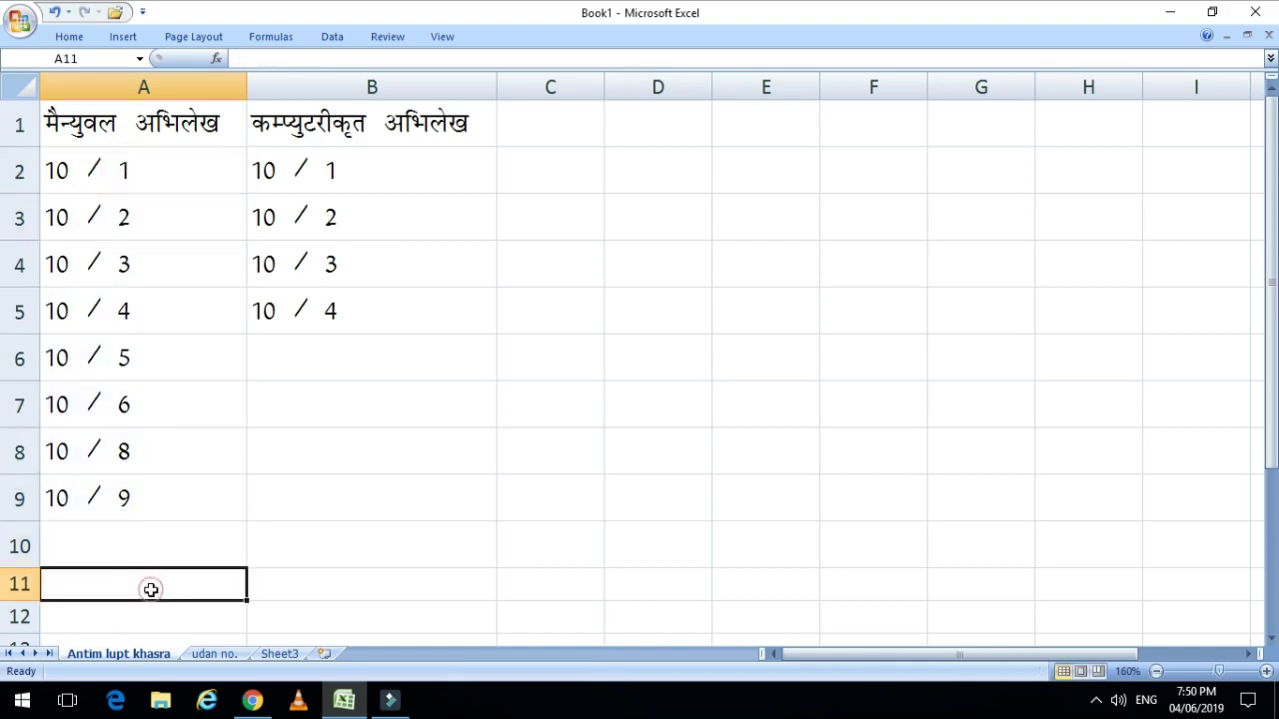
pyautogui.moveTo(299, 166); pyautogui.dragTo(307, 310)
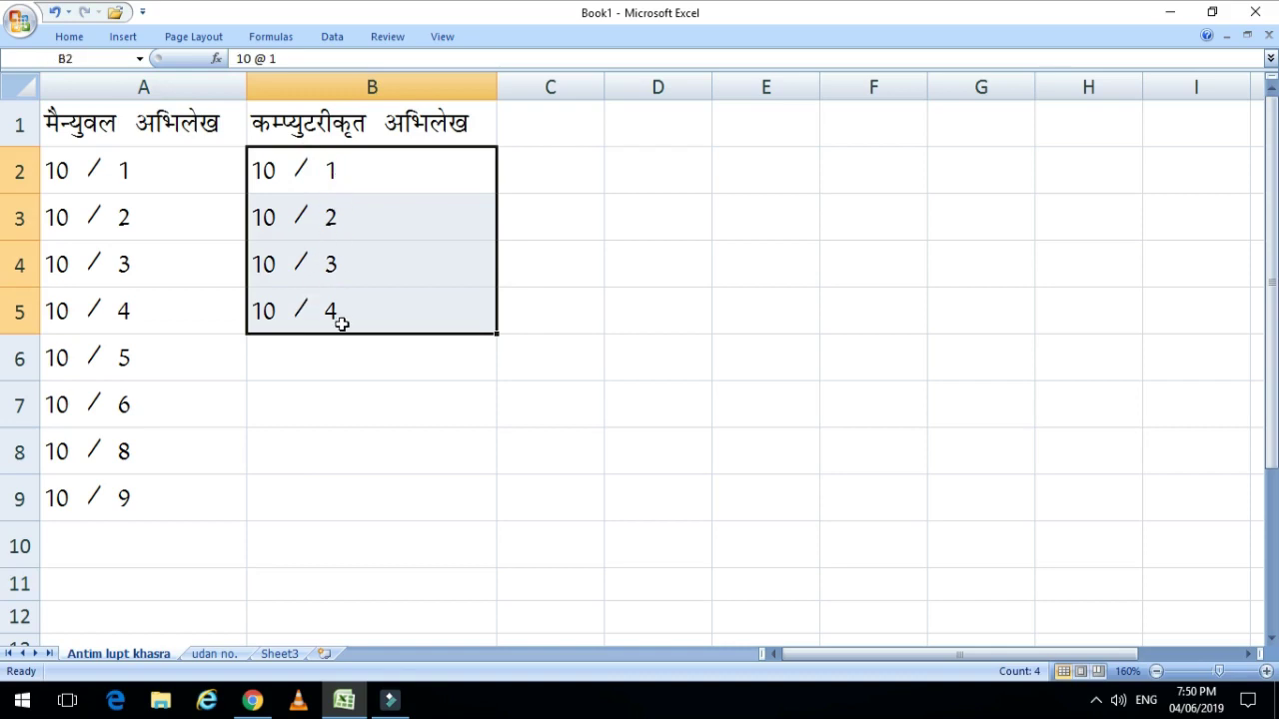
pyautogui.click(342, 324)
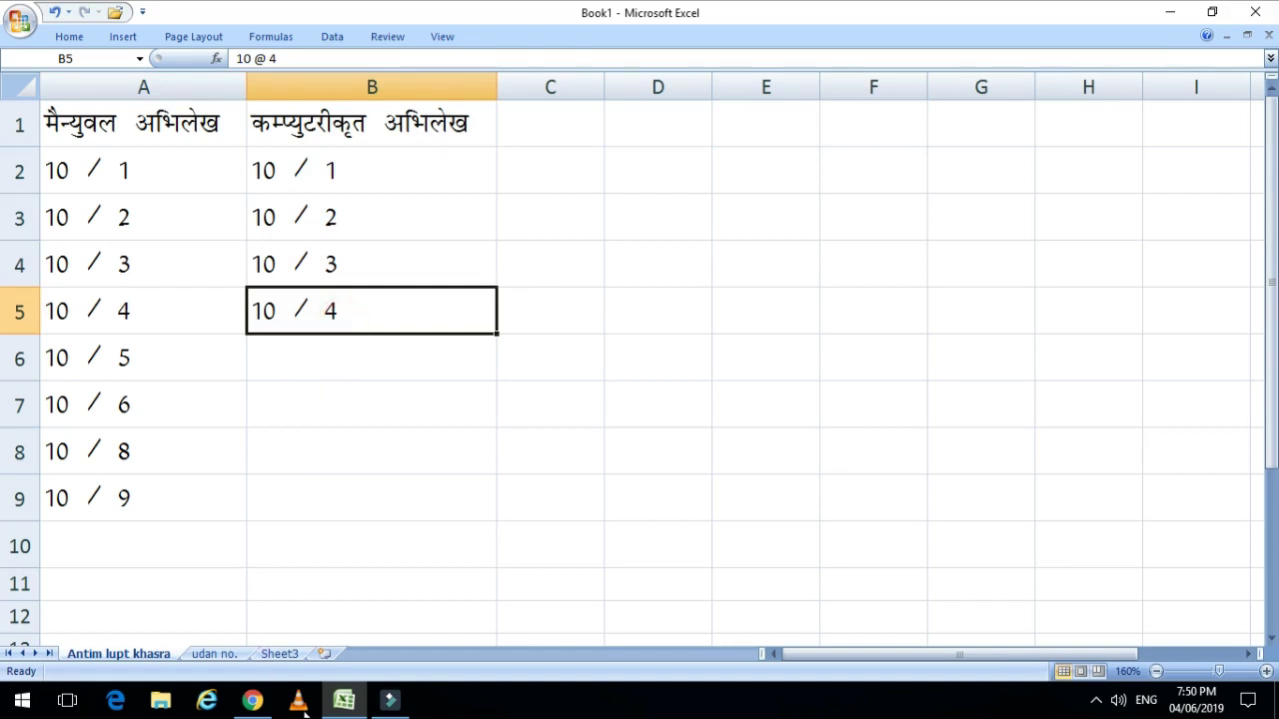
pyautogui.click(262, 495)
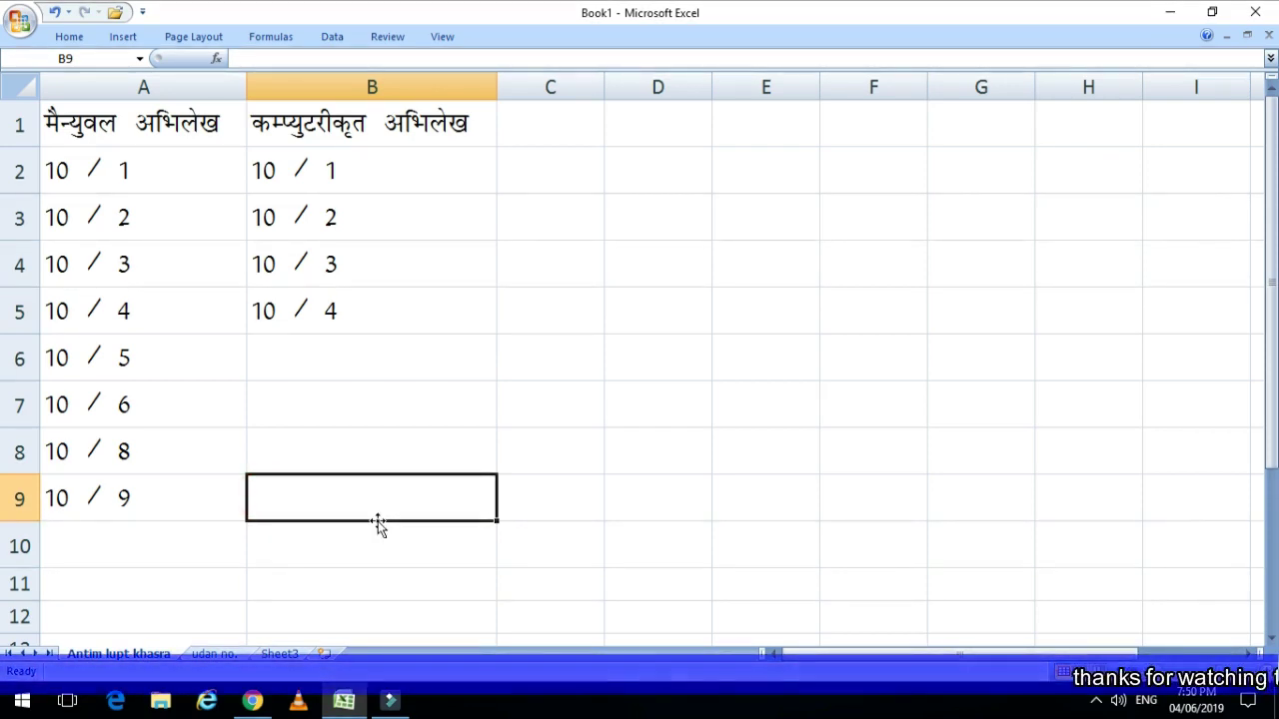
pyautogui.write('10/9')
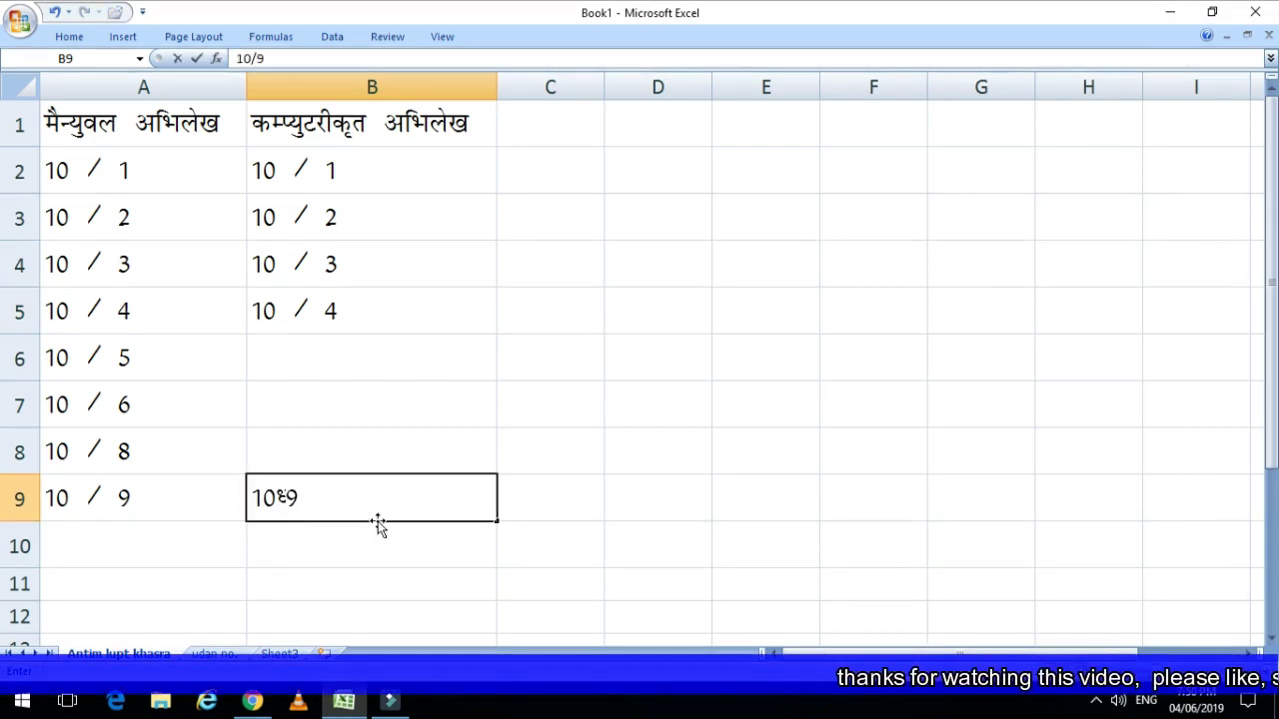
pyautogui.press('BackSpace')
pyautogui.press('BackSpace')
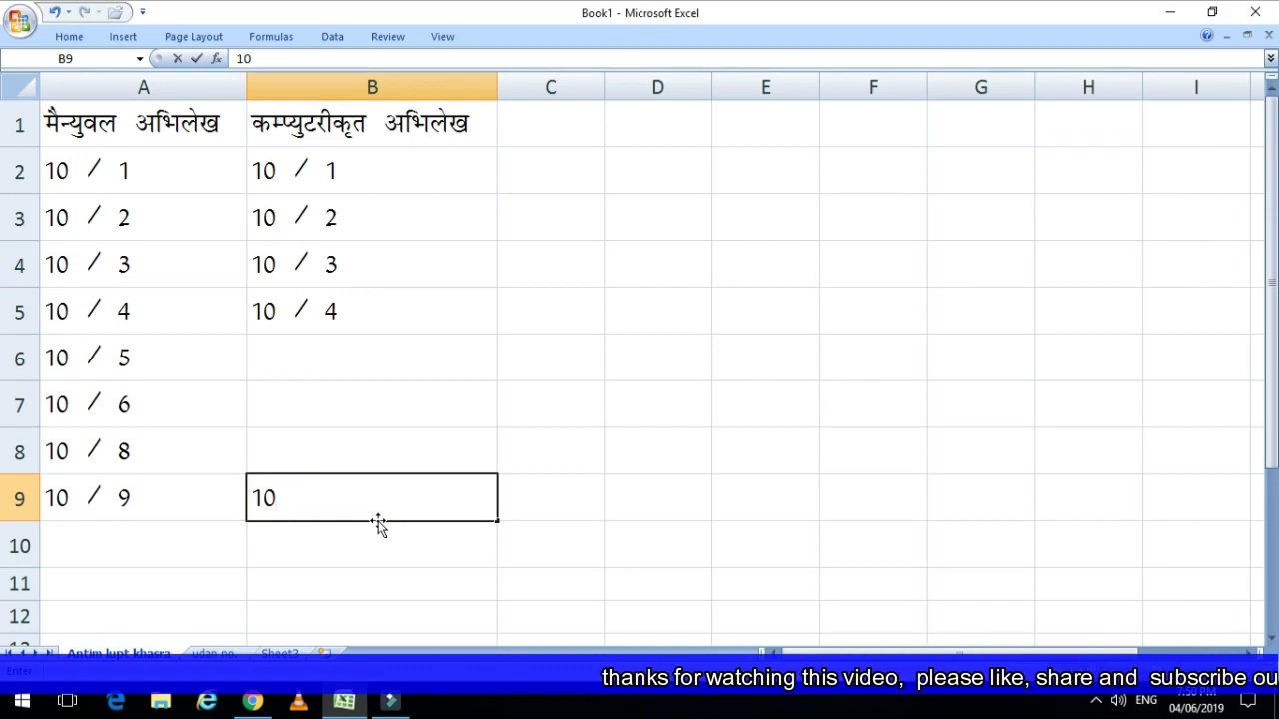
pyautogui.write('@ 9')
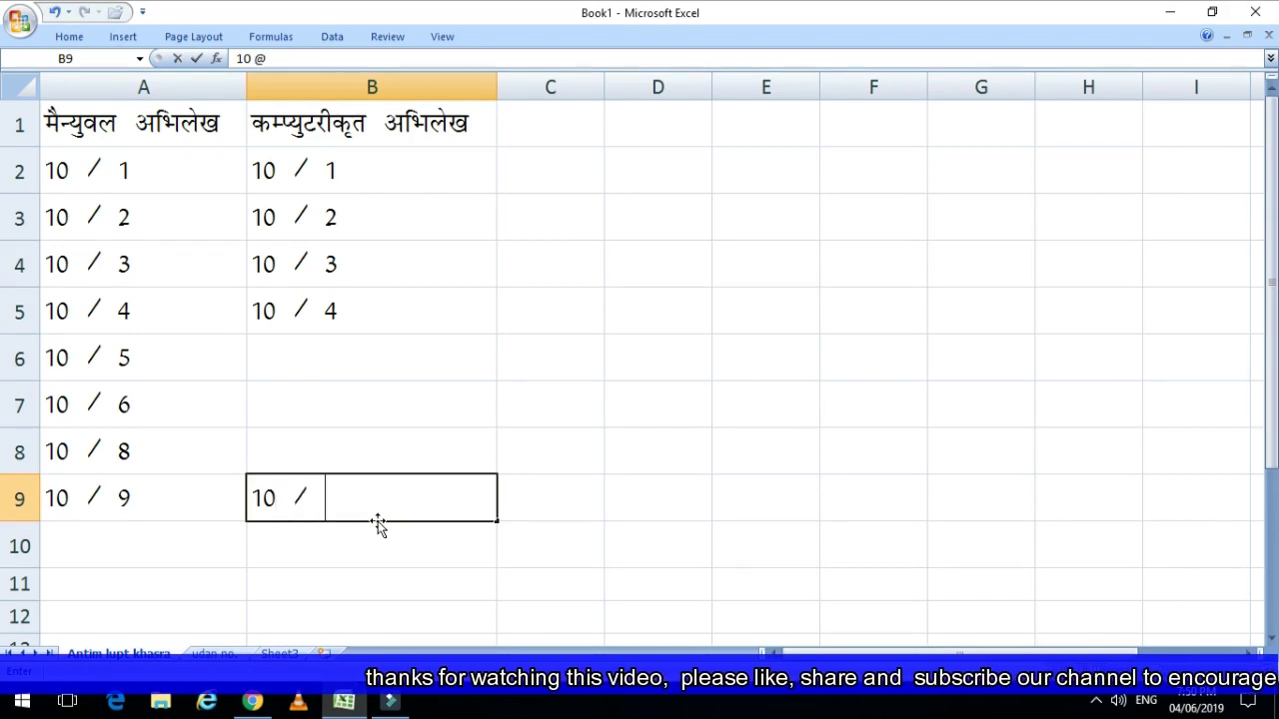
pyautogui.click(607, 503)
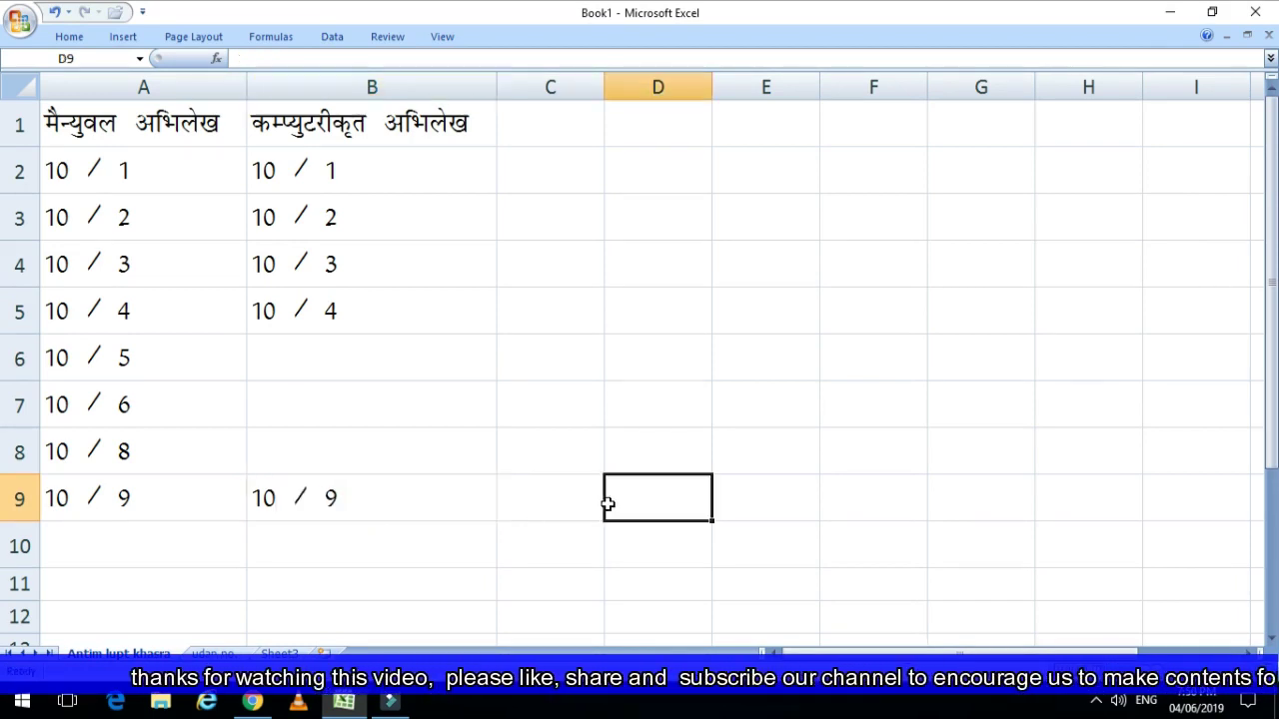
pyautogui.click(377, 491)
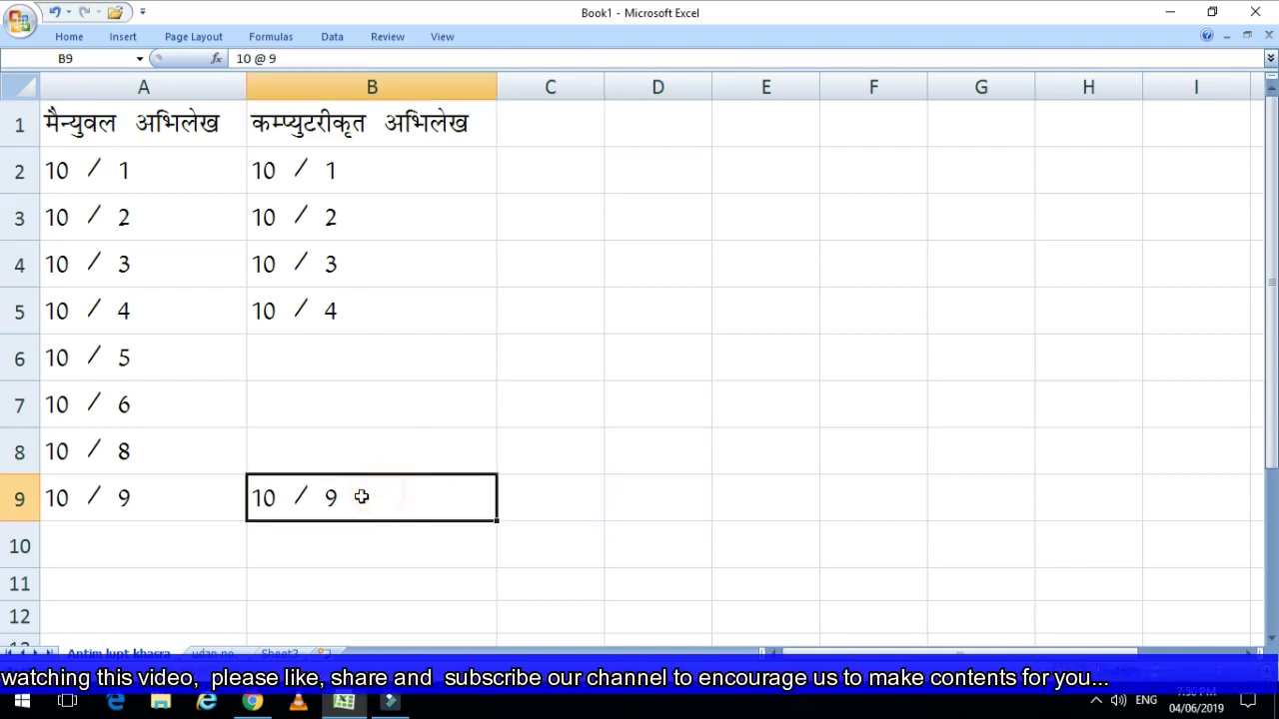
# - Mark empty cells B6:B8 as the missing khasras and return to Bhuiyan's khasra menu
pyautogui.click(251, 702)
pyautogui.click(596, 294)
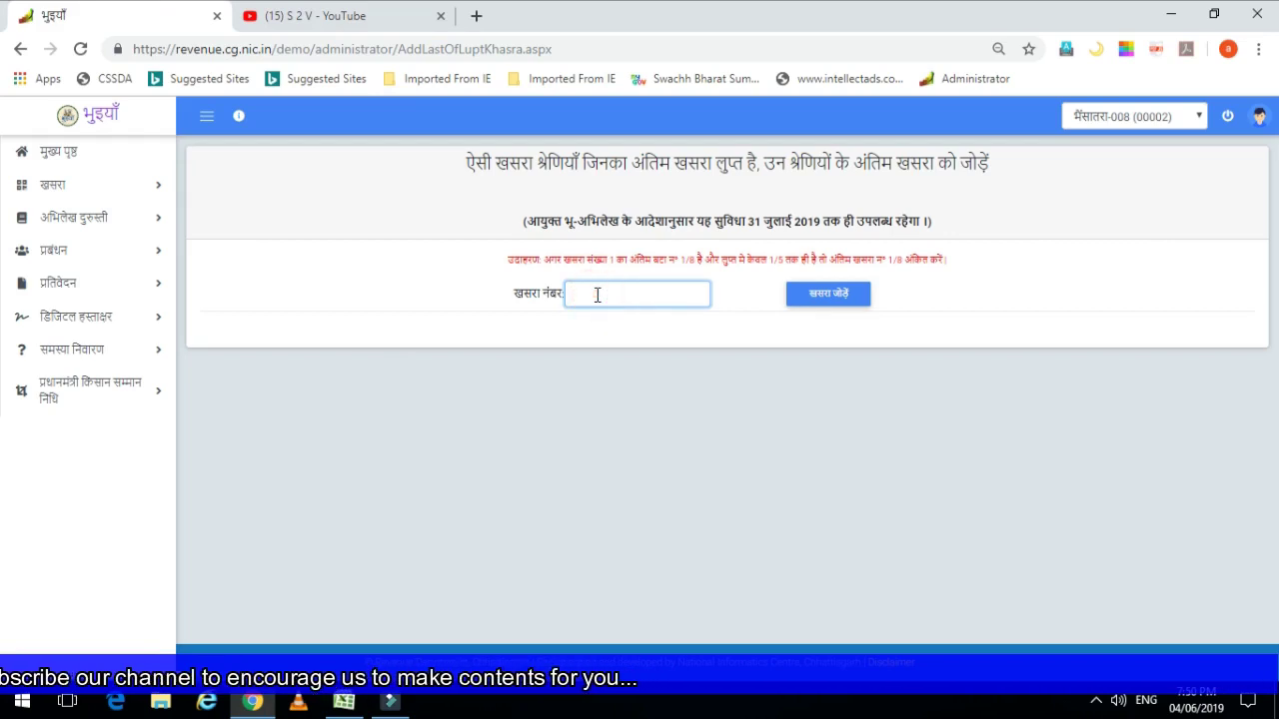
pyautogui.click(352, 703)
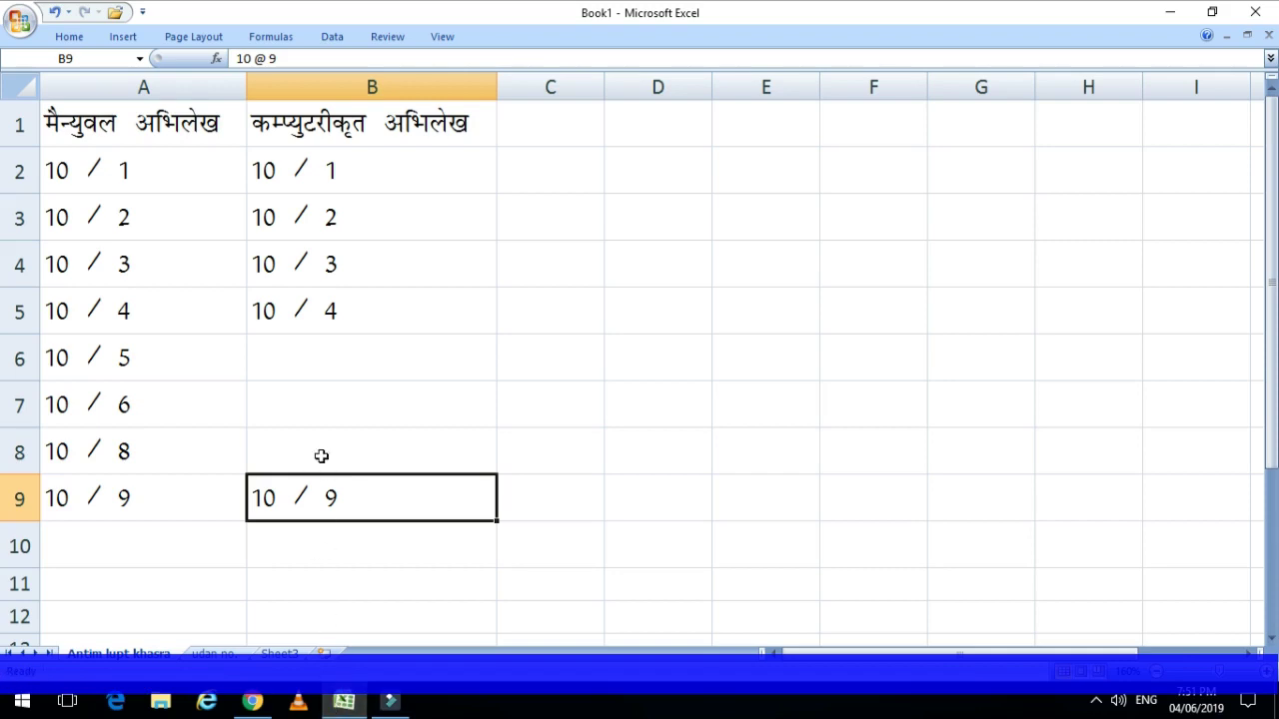
pyautogui.moveTo(319, 357); pyautogui.dragTo(309, 445)
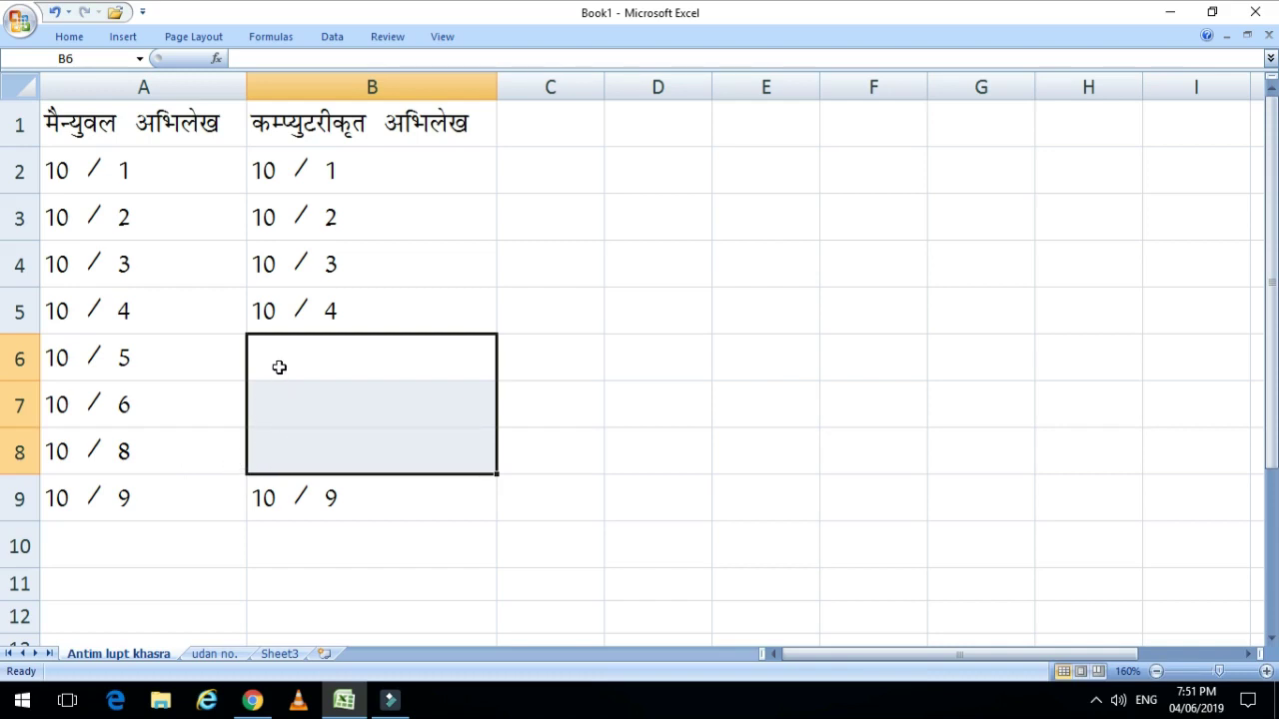
pyautogui.click(252, 700)
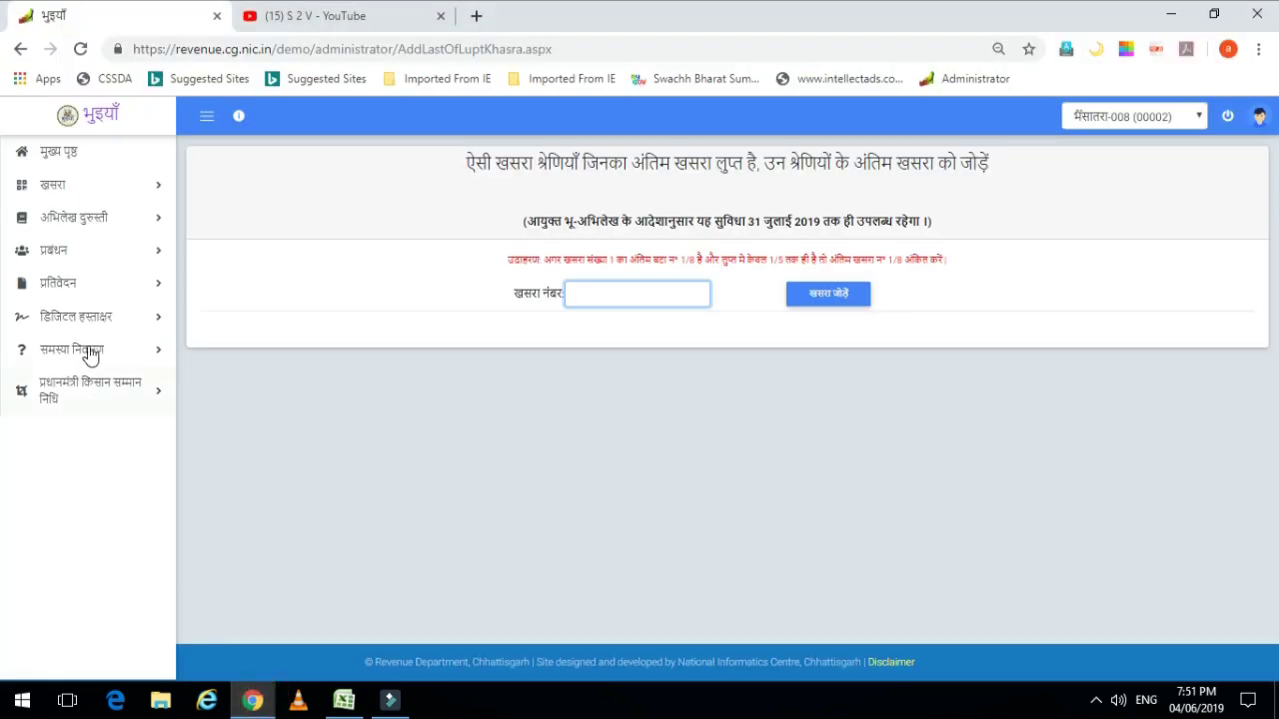
pyautogui.click(80, 185)
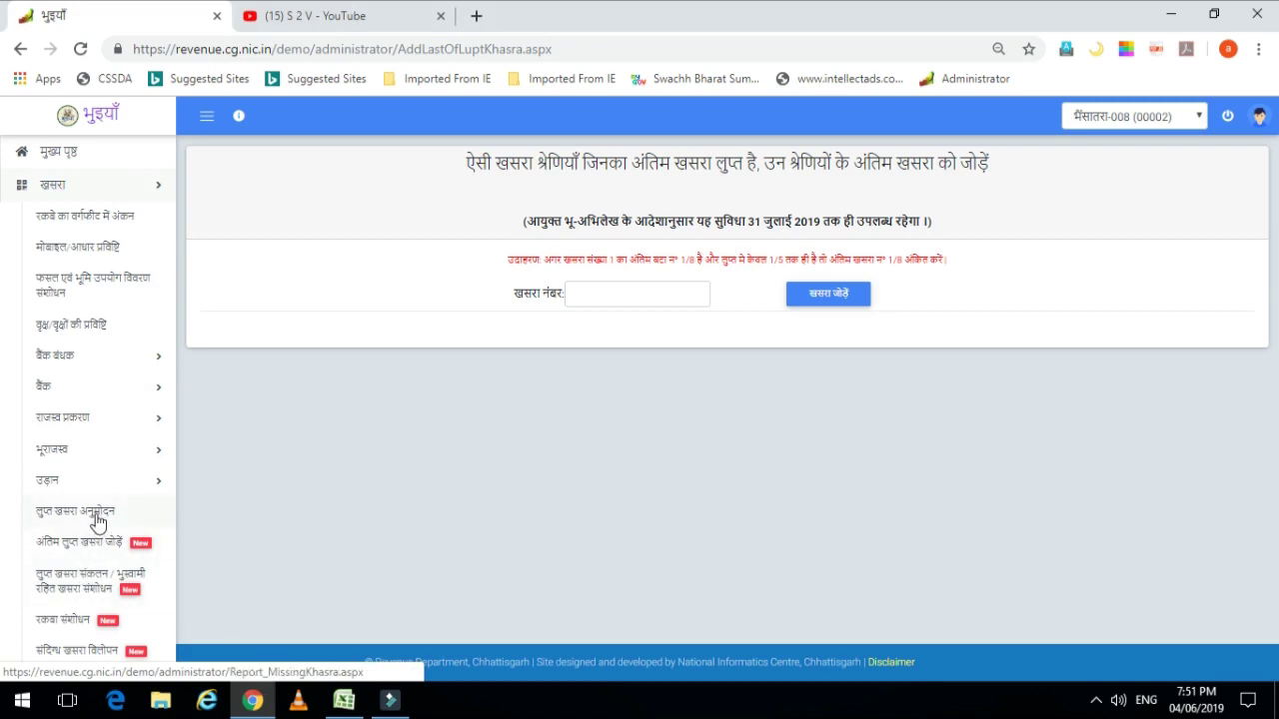
# - Open the missing khasra approval report and compare it with the manual list A2:A9 in Excel
pyautogui.click(97, 520)
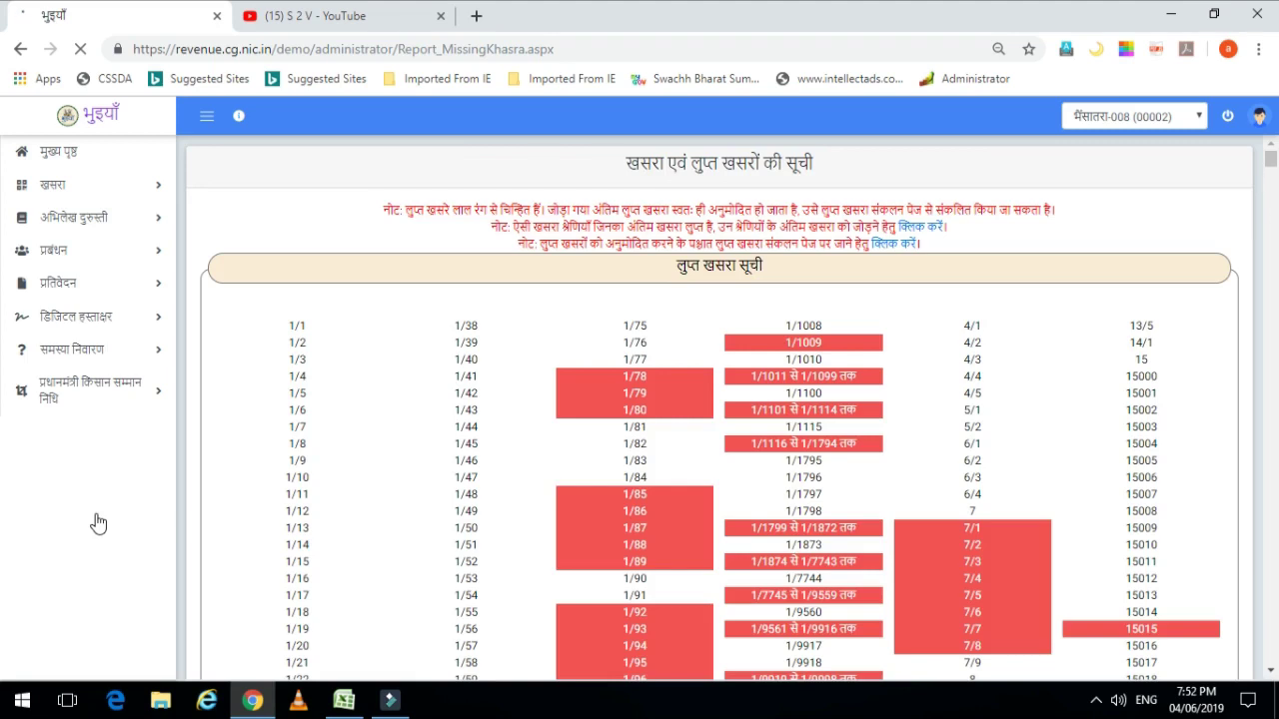
pyautogui.click(344, 700)
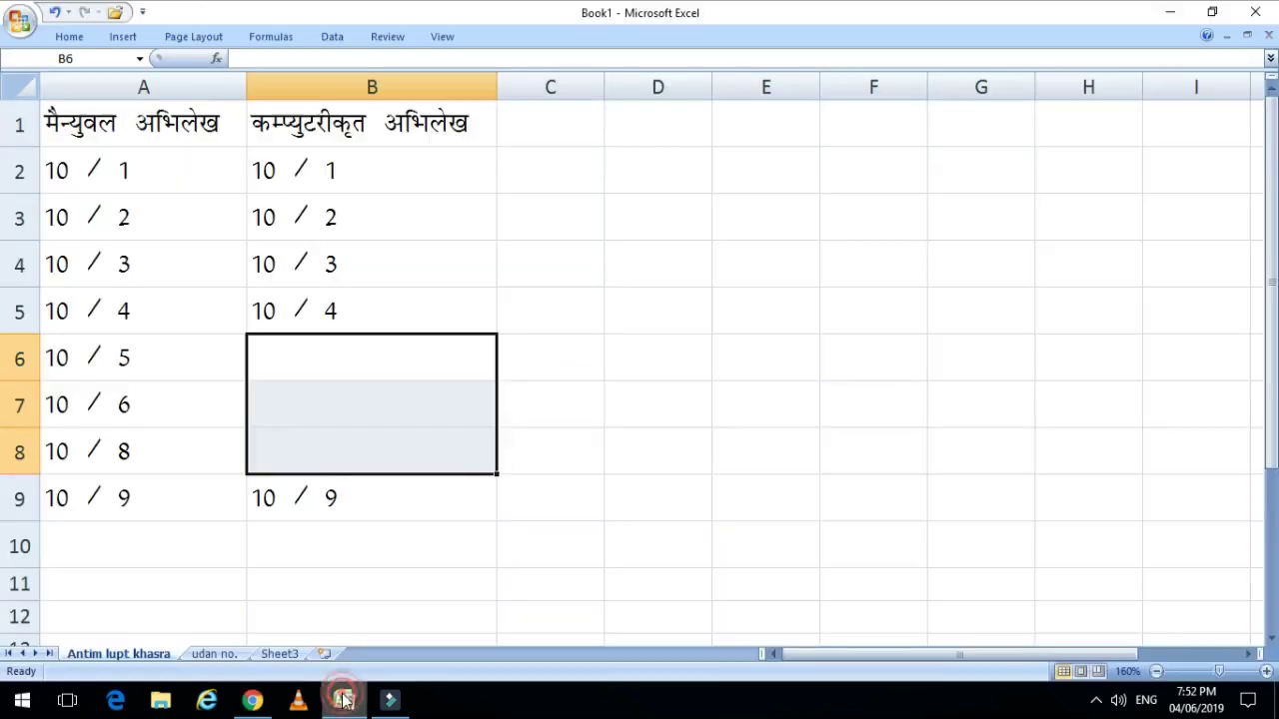
pyautogui.click(120, 534)
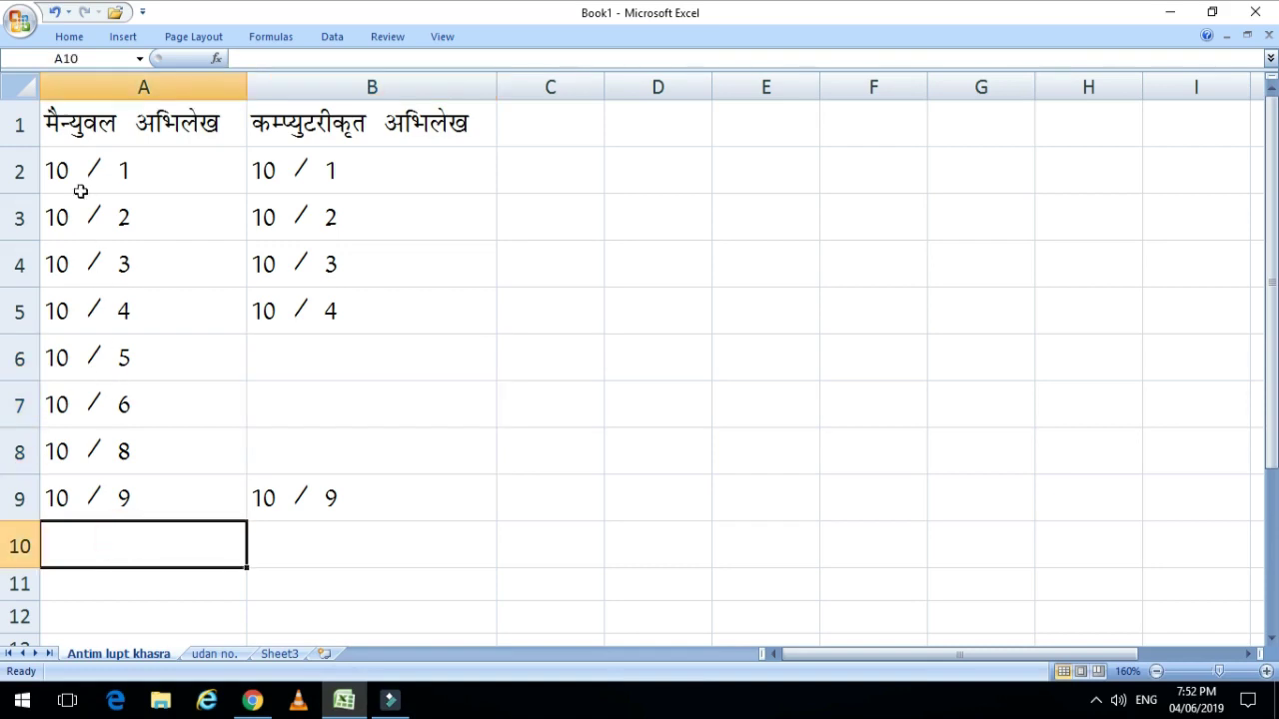
pyautogui.moveTo(79, 160); pyautogui.dragTo(103, 490)
pyautogui.click(126, 576)
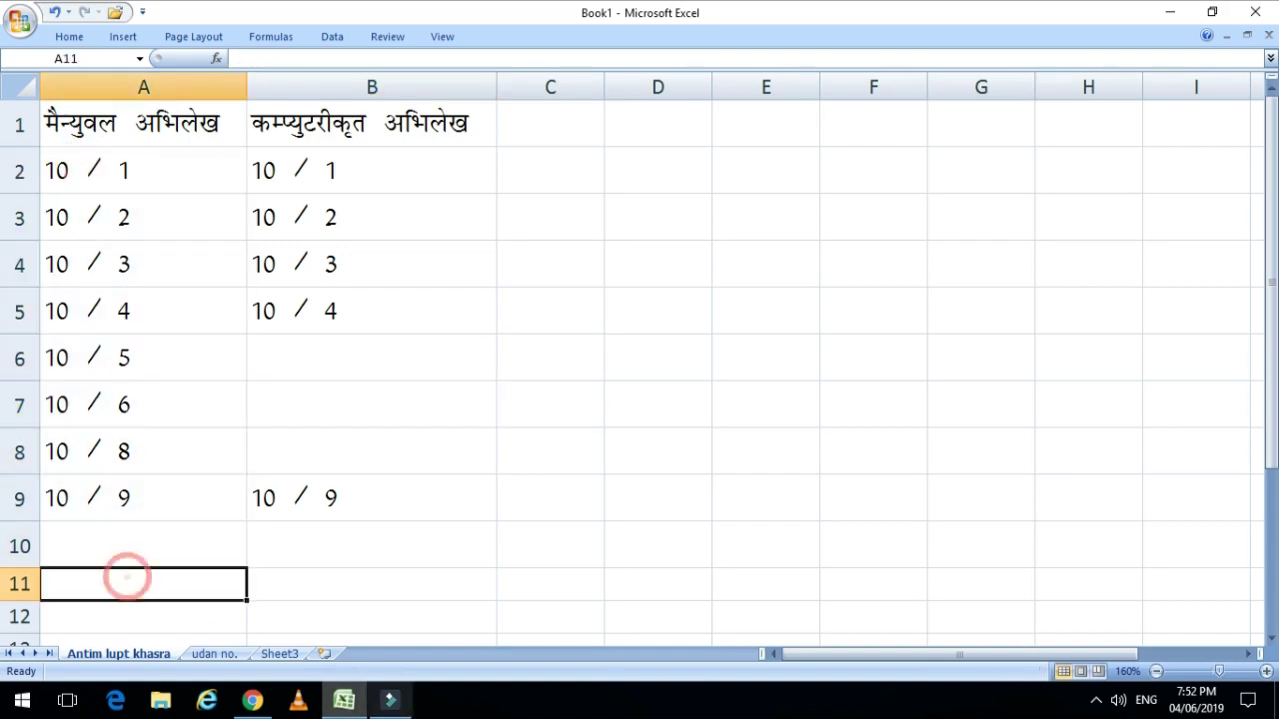
# - Review khasras 4/1 through 4/5 in the missing-khasra report and expand the खसरा menu
pyautogui.click(346, 701)
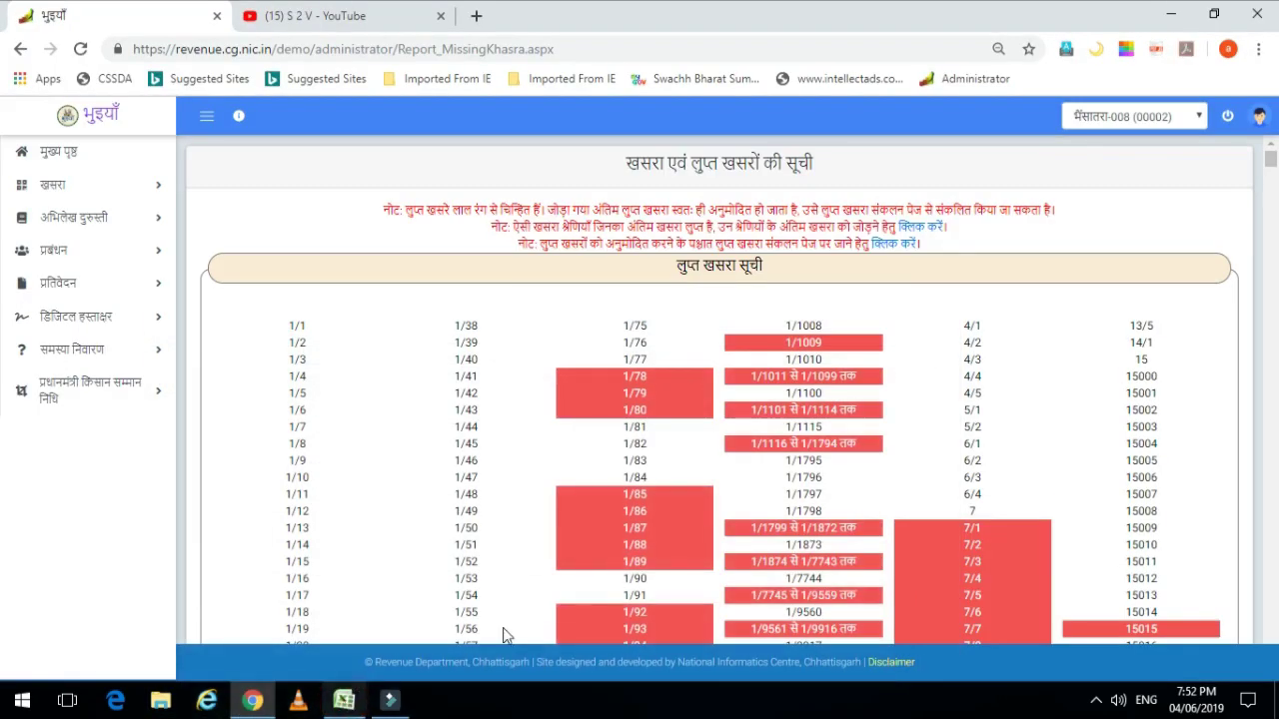
pyautogui.moveTo(967, 329); pyautogui.dragTo(974, 351)
pyautogui.click(947, 384)
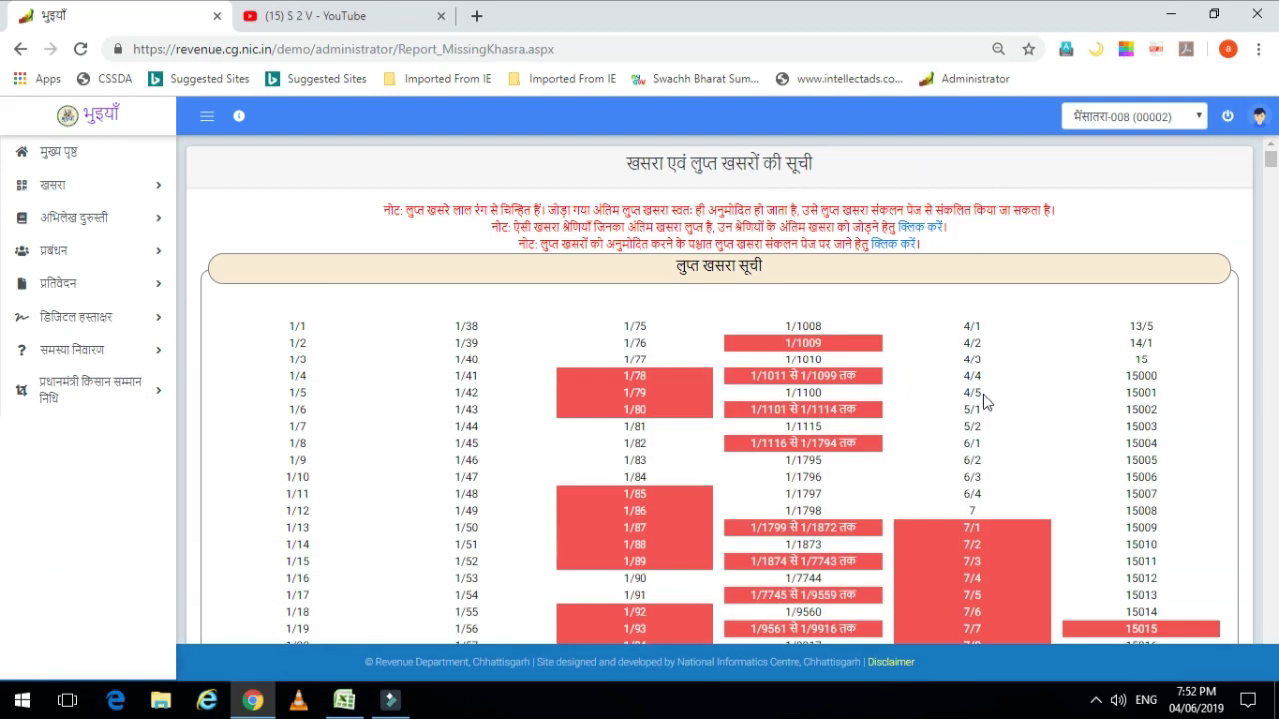
pyautogui.moveTo(984, 399); pyautogui.dragTo(956, 335)
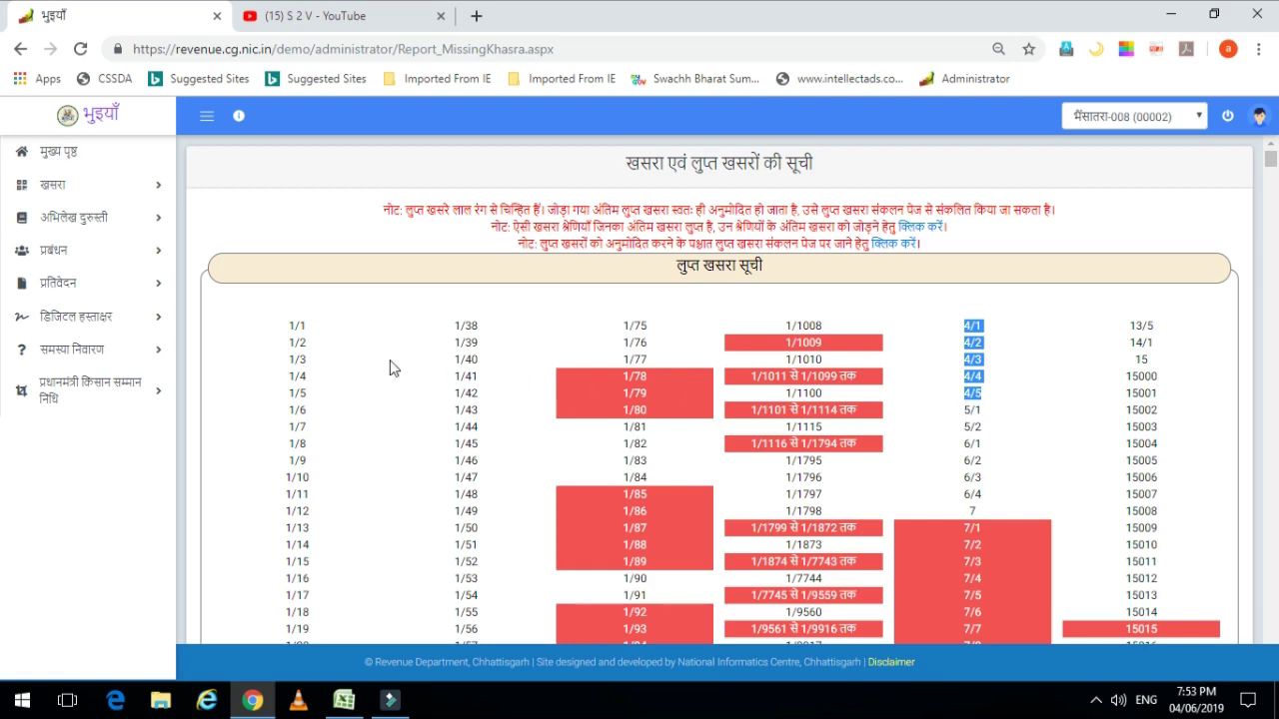
pyautogui.click(72, 183)
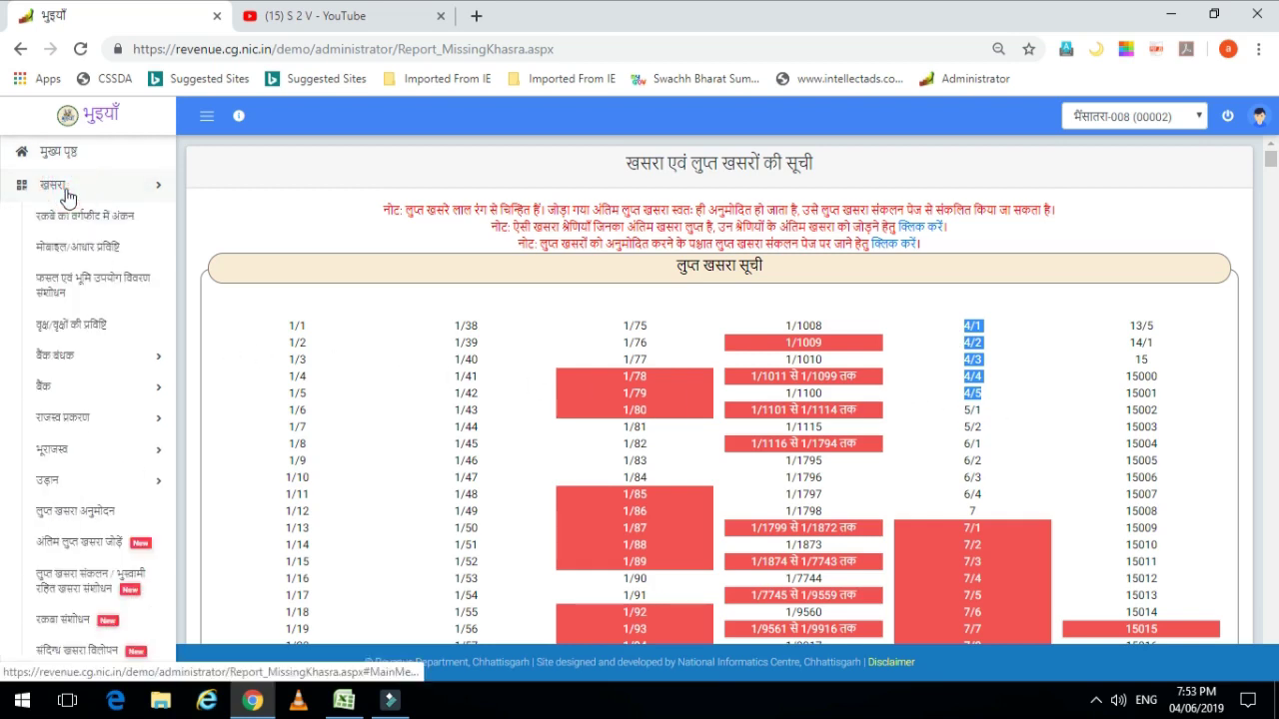
# - Add khasra 4/9 as the last missing khasra of its series and confirm the saved message
pyautogui.click(90, 551)
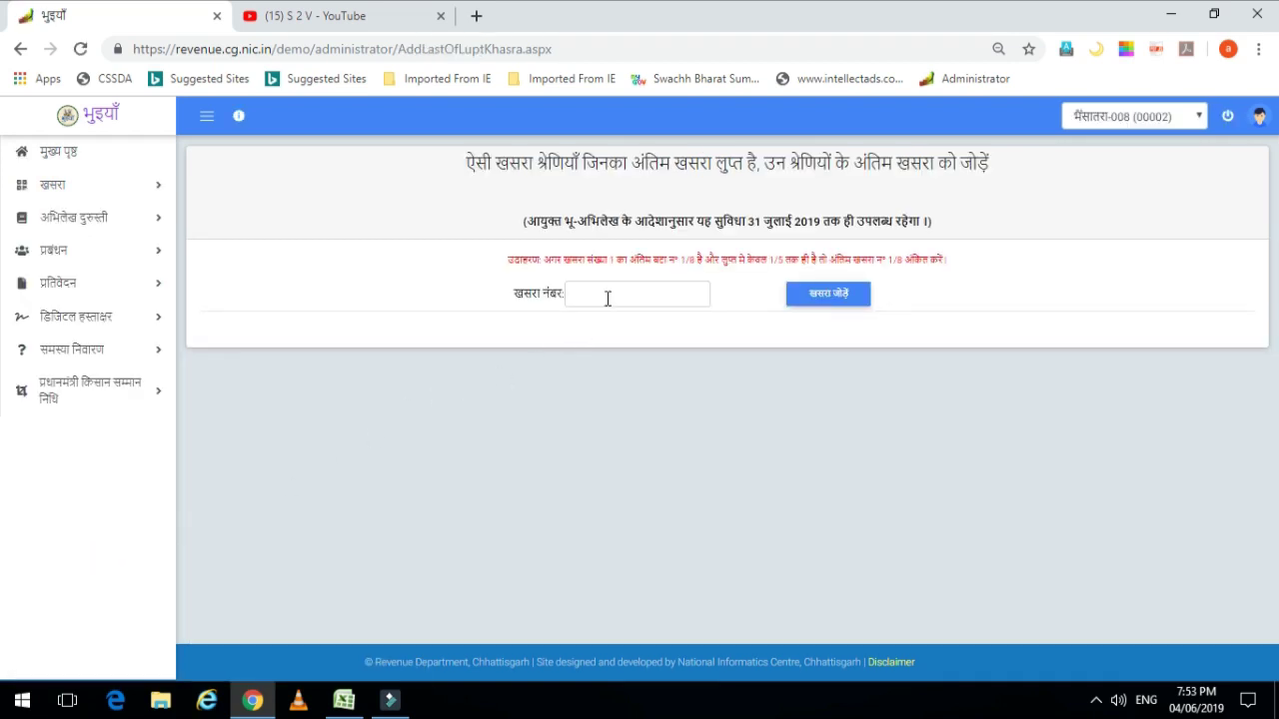
pyautogui.click(607, 298)
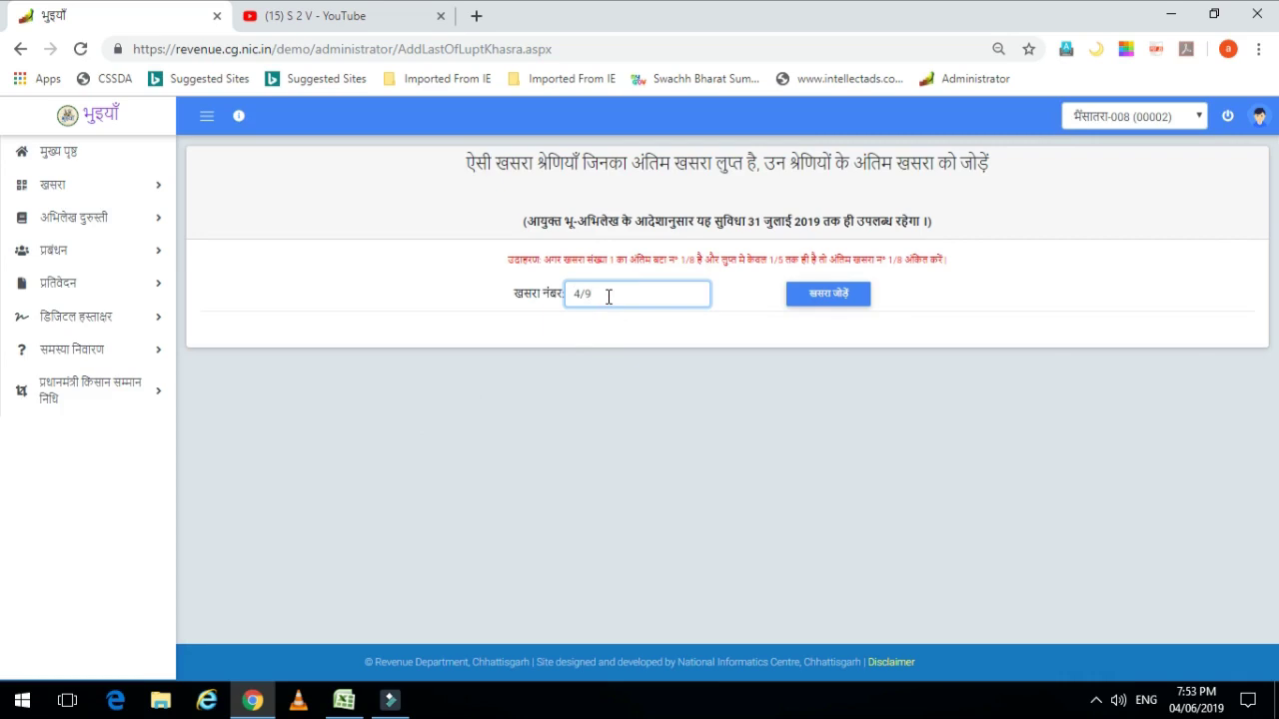
pyautogui.click(829, 300)
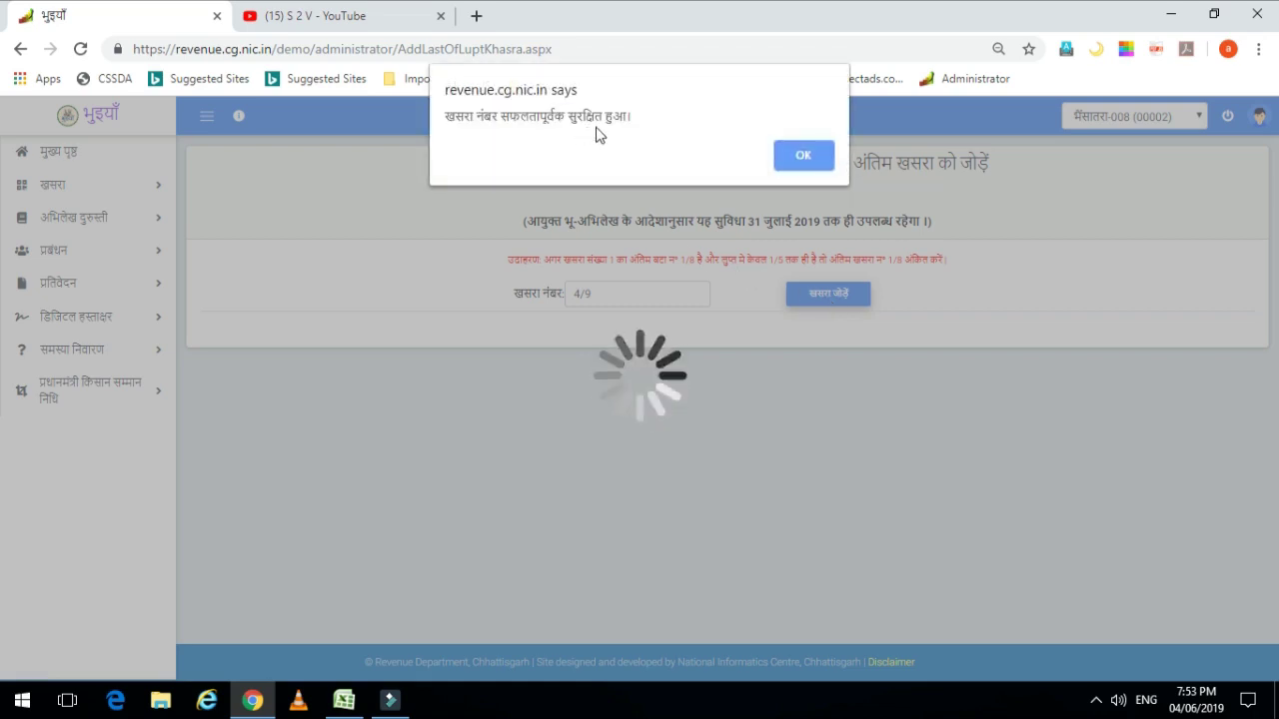
pyautogui.click(803, 160)
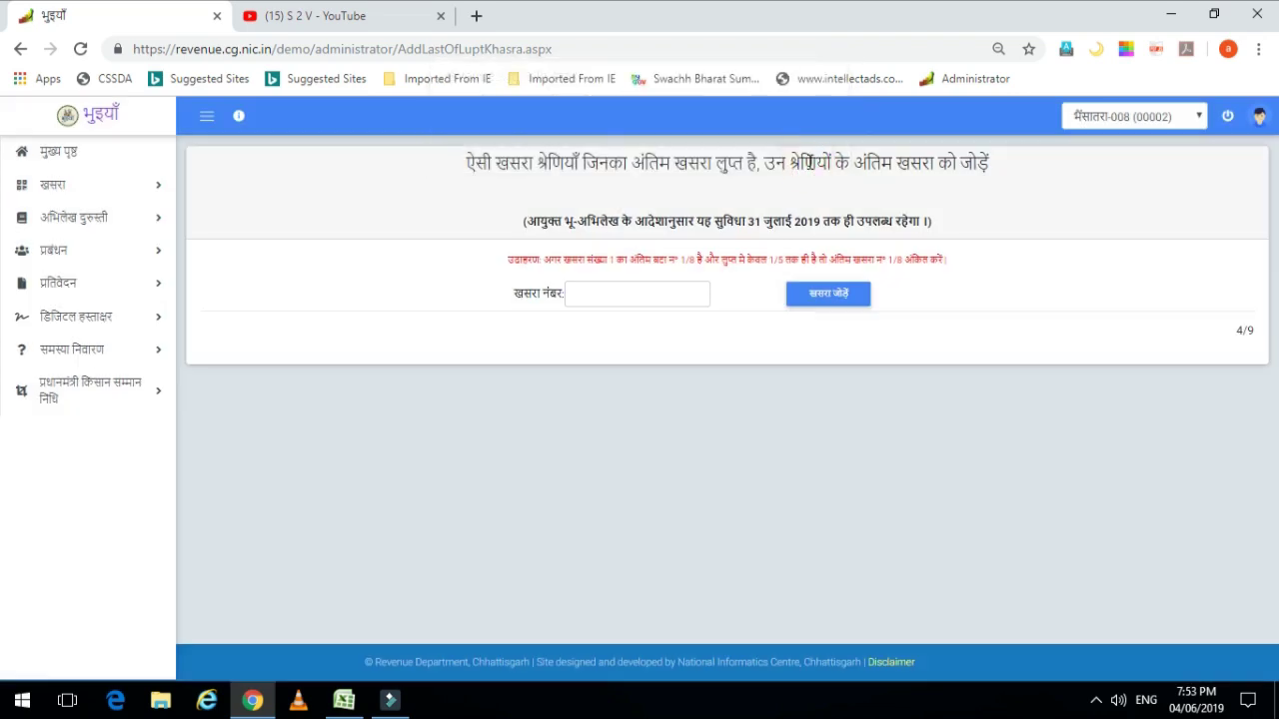
pyautogui.click(95, 194)
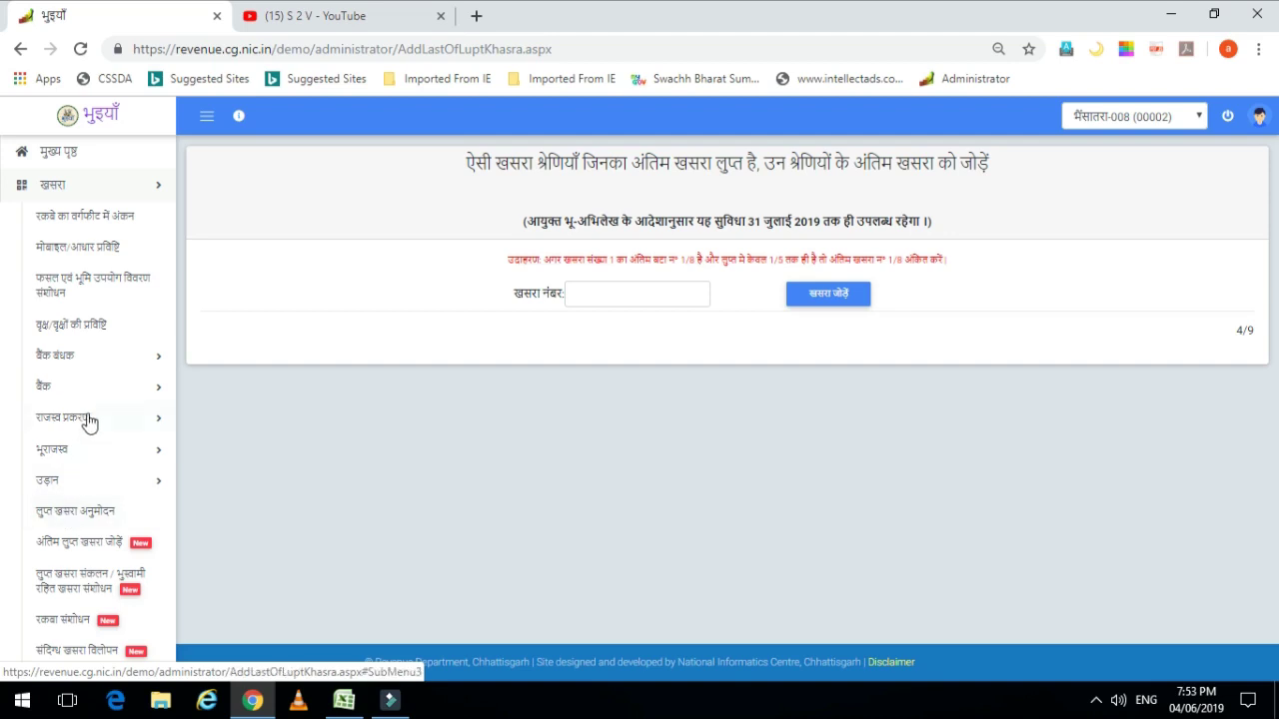
# - Open the लुप्त खसरा अनुमोदन list and review khasras 4/1–4/5 and the new 4/9
pyautogui.click(92, 516)
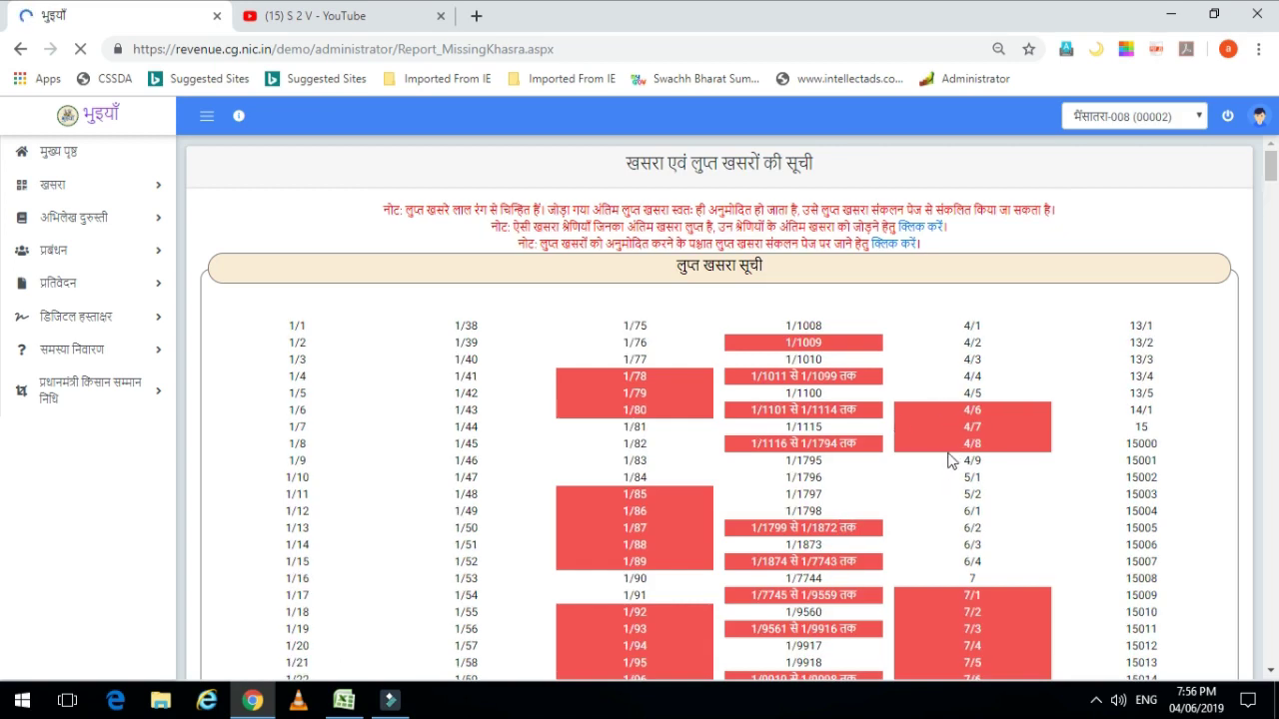
pyautogui.moveTo(978, 393); pyautogui.dragTo(950, 328)
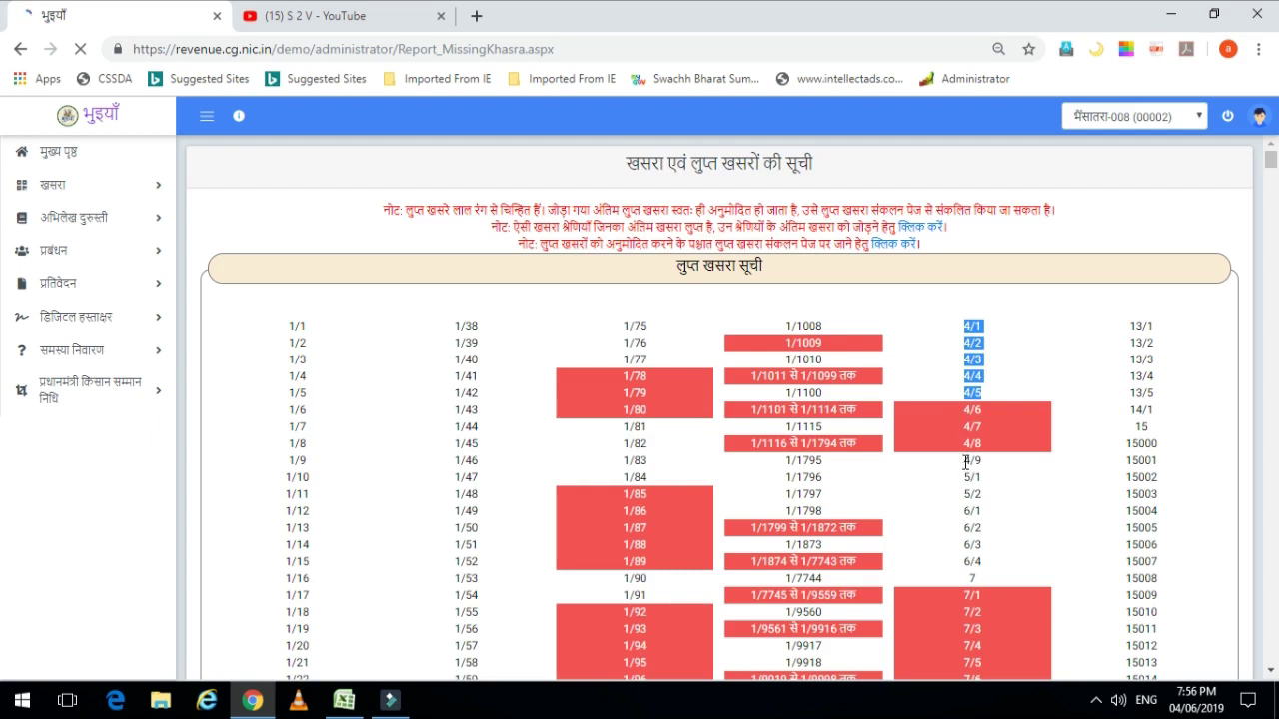
pyautogui.moveTo(965, 461); pyautogui.dragTo(975, 460)
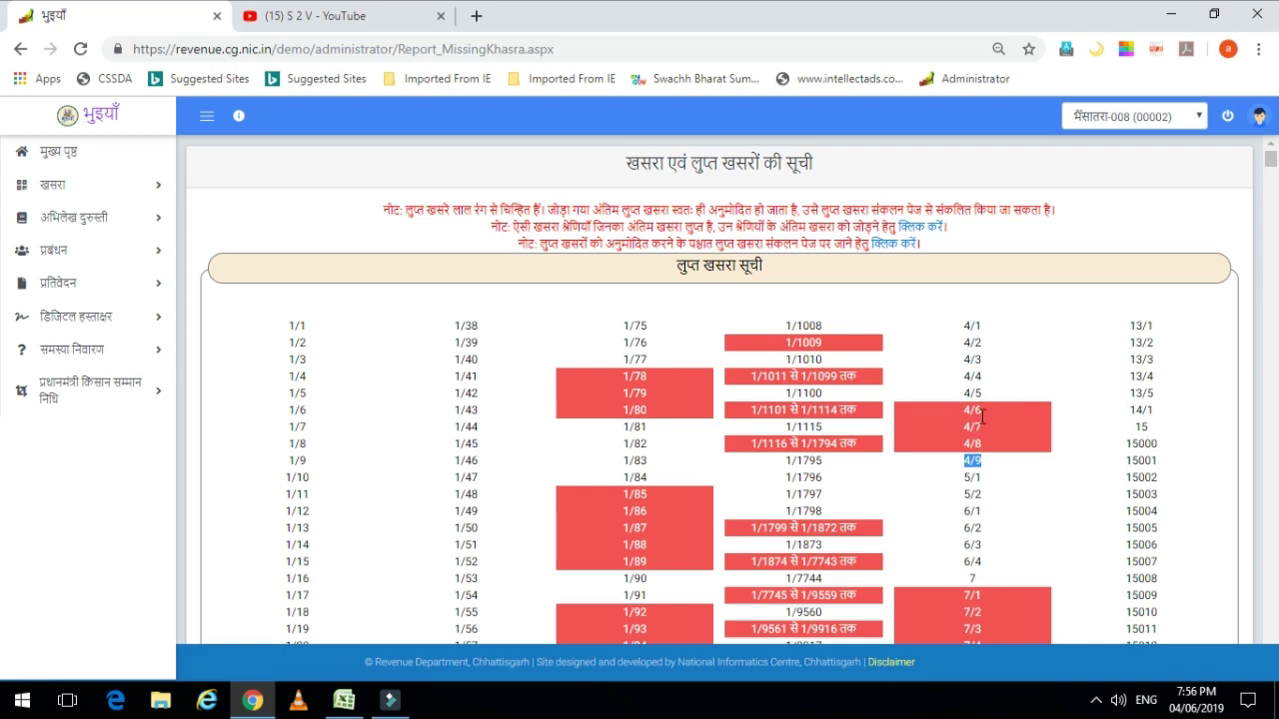
pyautogui.scroll(-15, 982, 420)
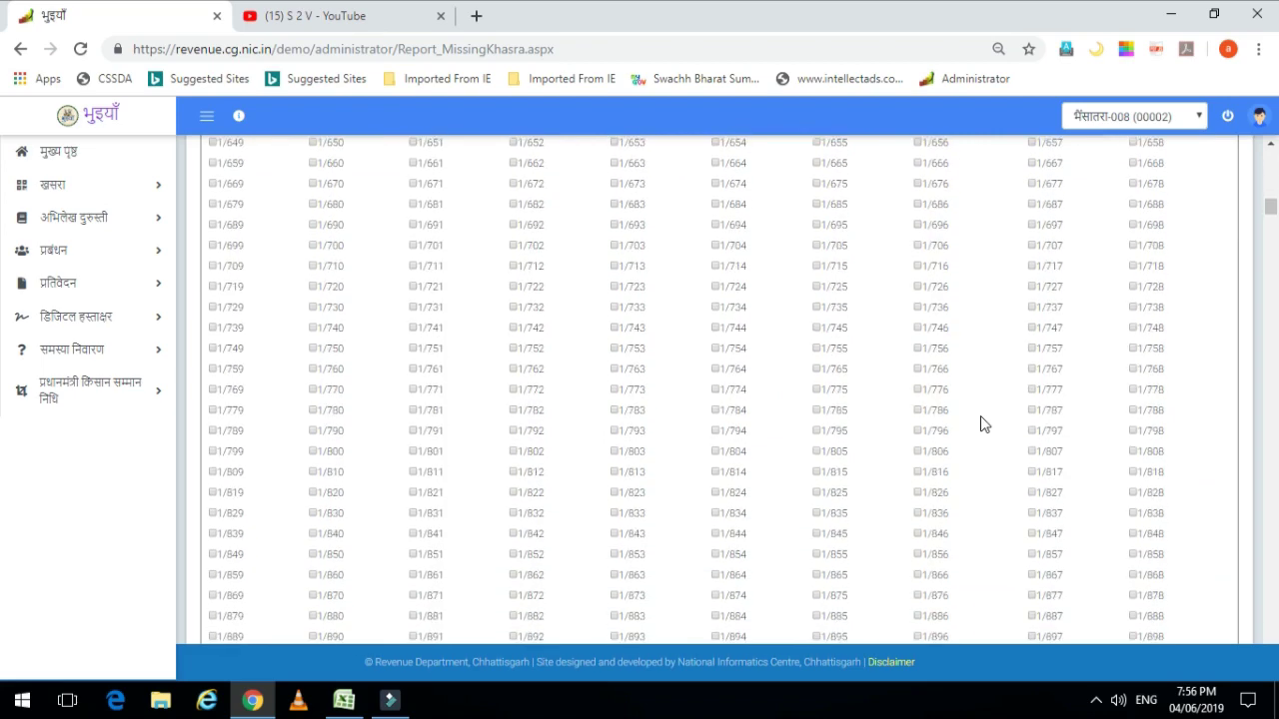
pyautogui.scroll(-13, 982, 422)
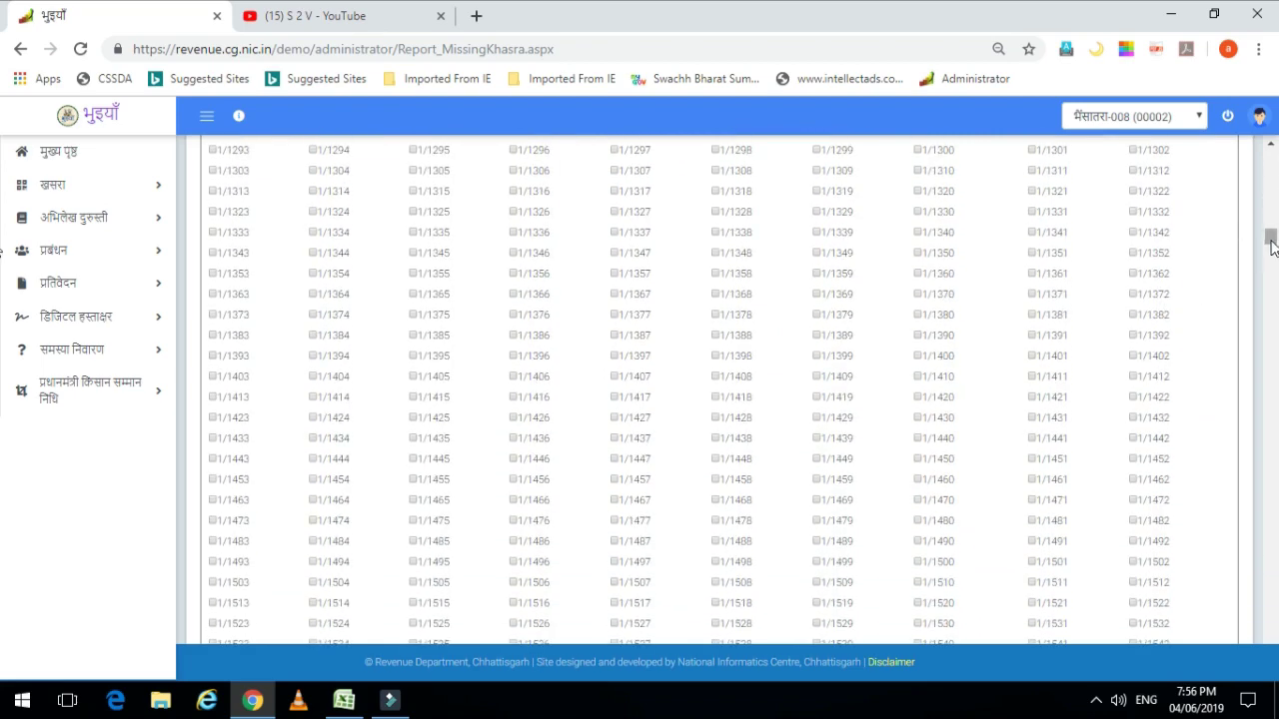
pyautogui.moveTo(1271, 248); pyautogui.dragTo(1271, 644)
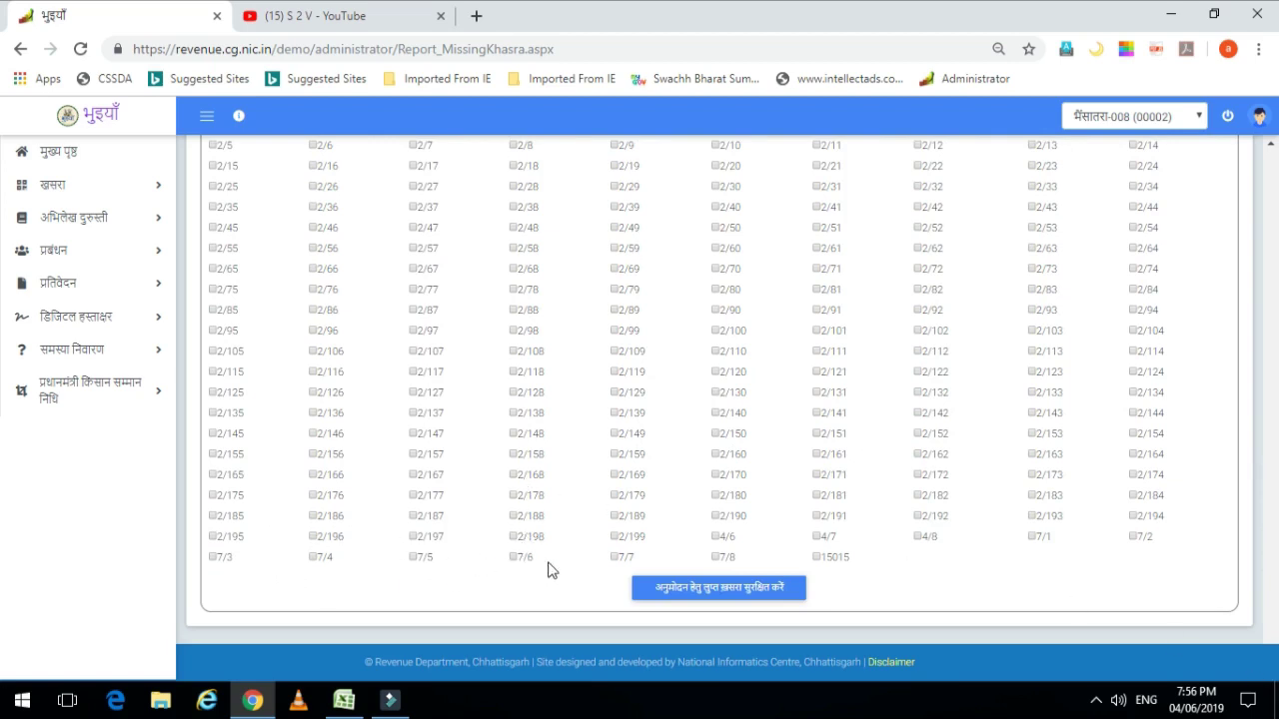
pyautogui.scroll(4, 805, 504)
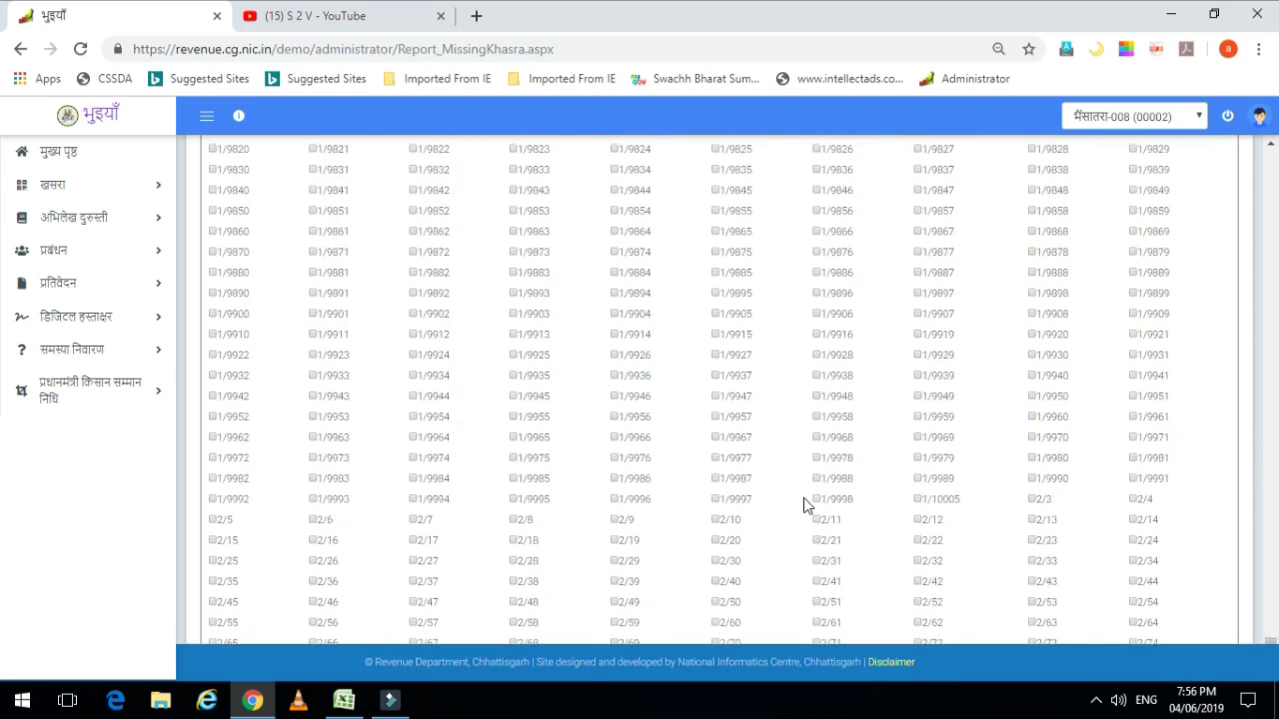
pyautogui.scroll(-4, 805, 504)
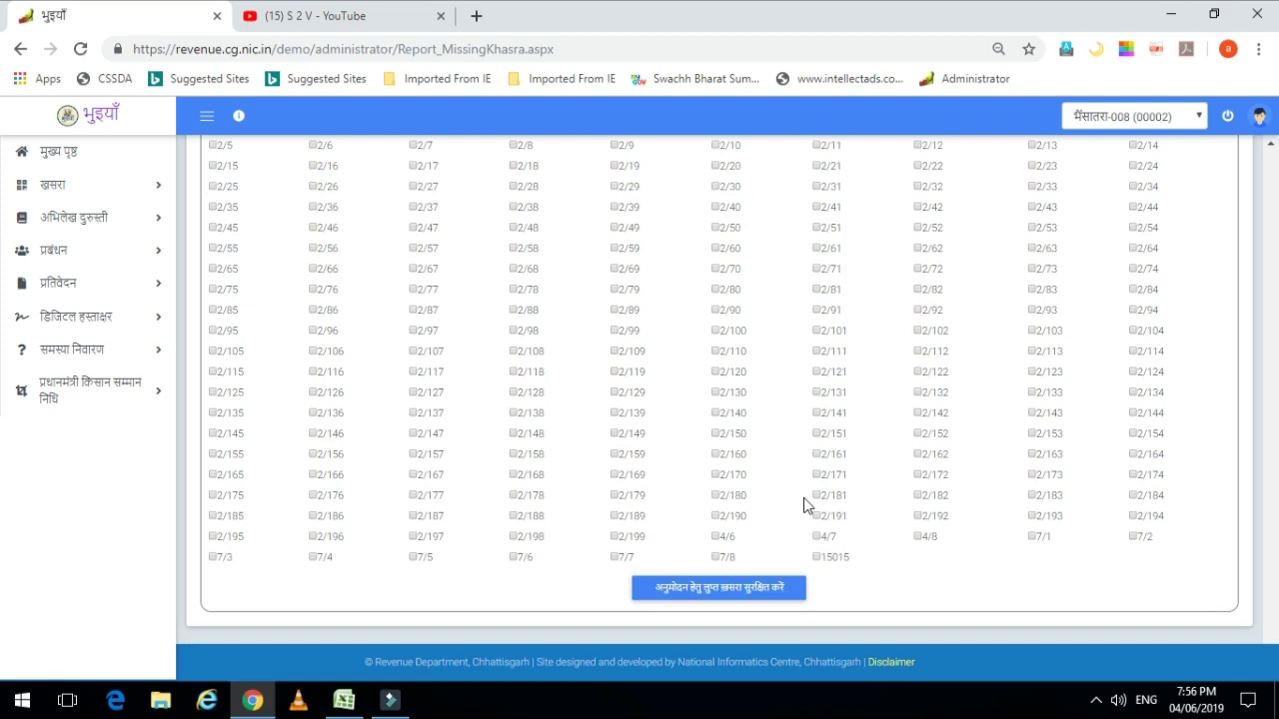
# - Tick missing khasras 4/6, 4/7 and 4/8 and save them for approval
pyautogui.click(715, 536)
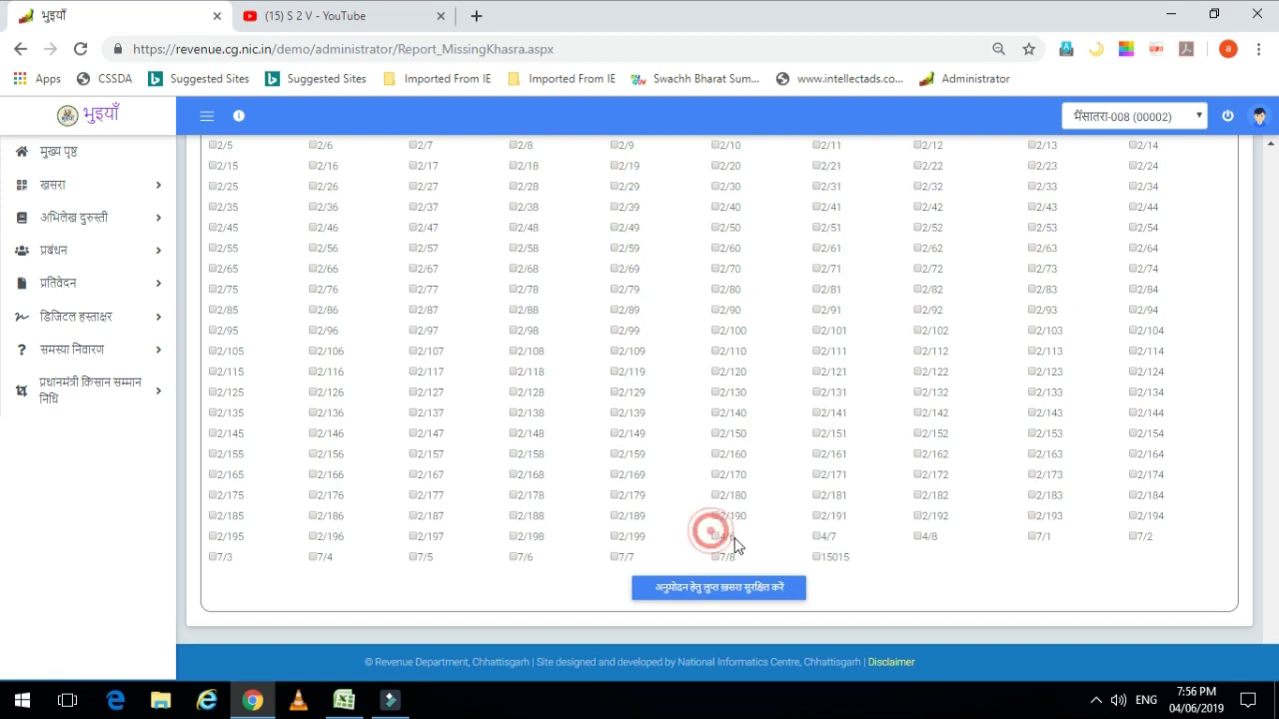
pyautogui.click(817, 538)
pyautogui.click(715, 537)
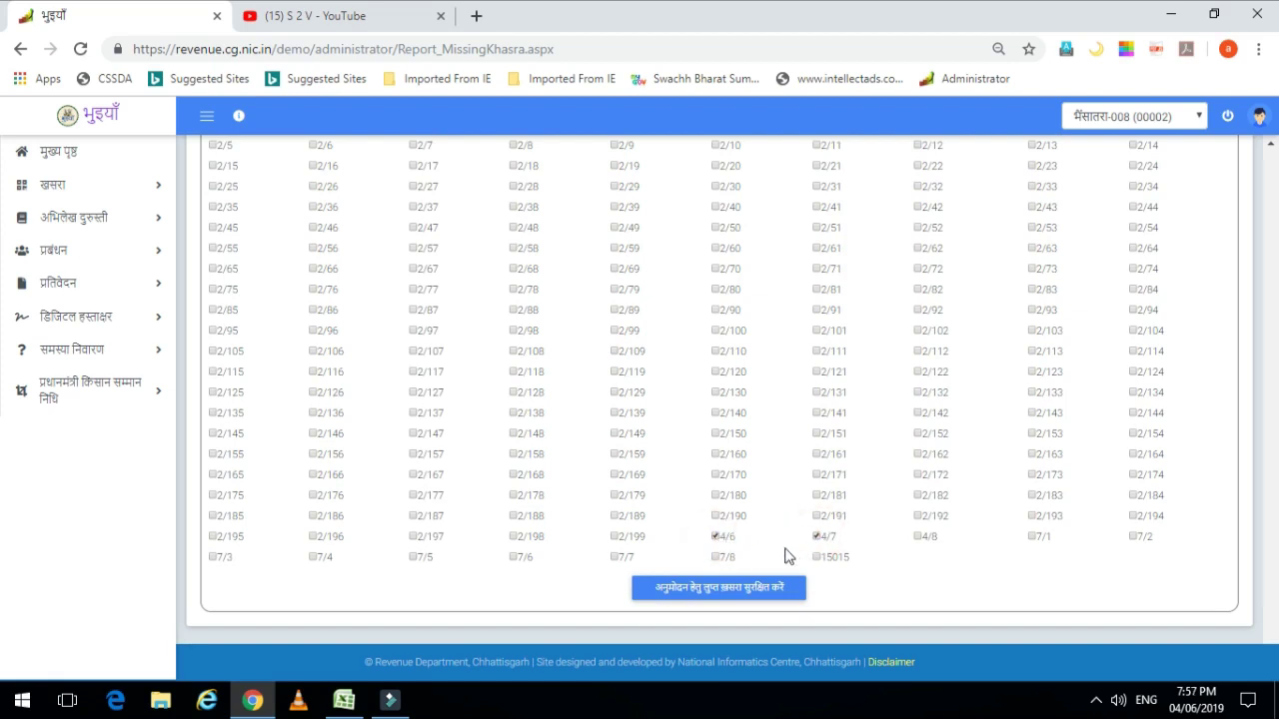
pyautogui.click(919, 537)
pyautogui.click(766, 587)
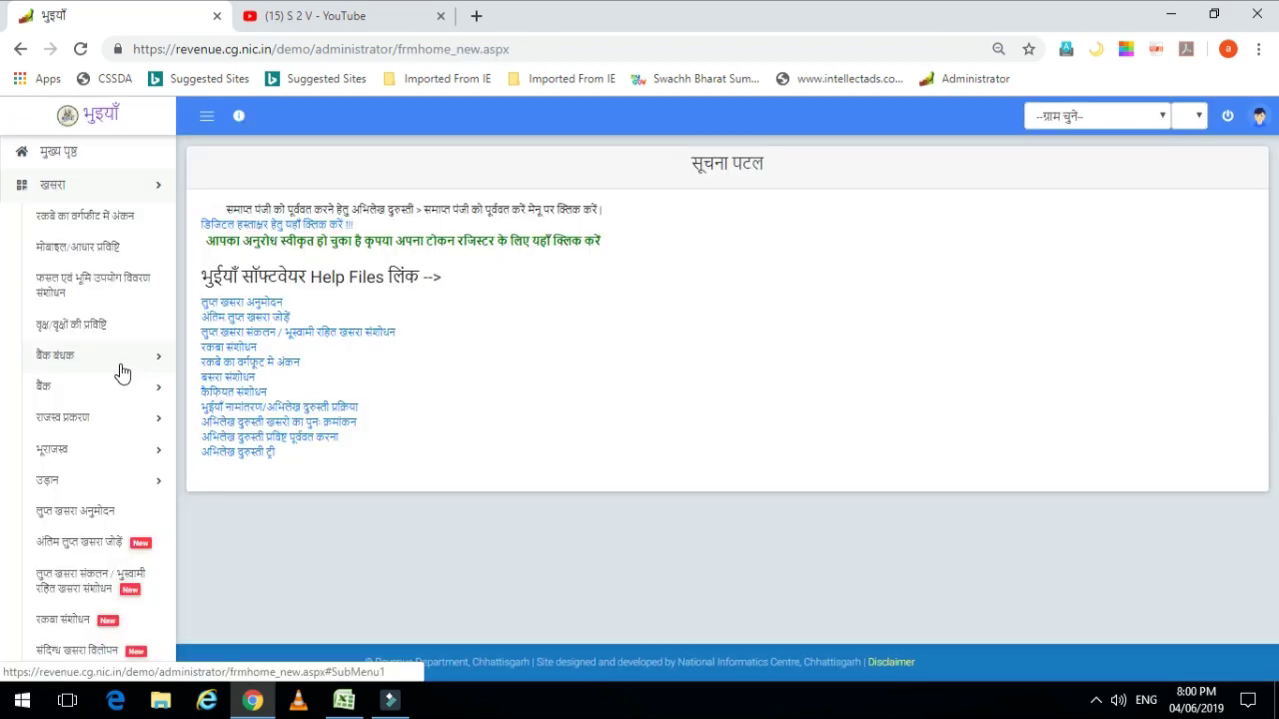
# - Open the रकबा संशोधन page and select village भैसातरा-008 (00002)
pyautogui.scroll(-2, 121, 371)
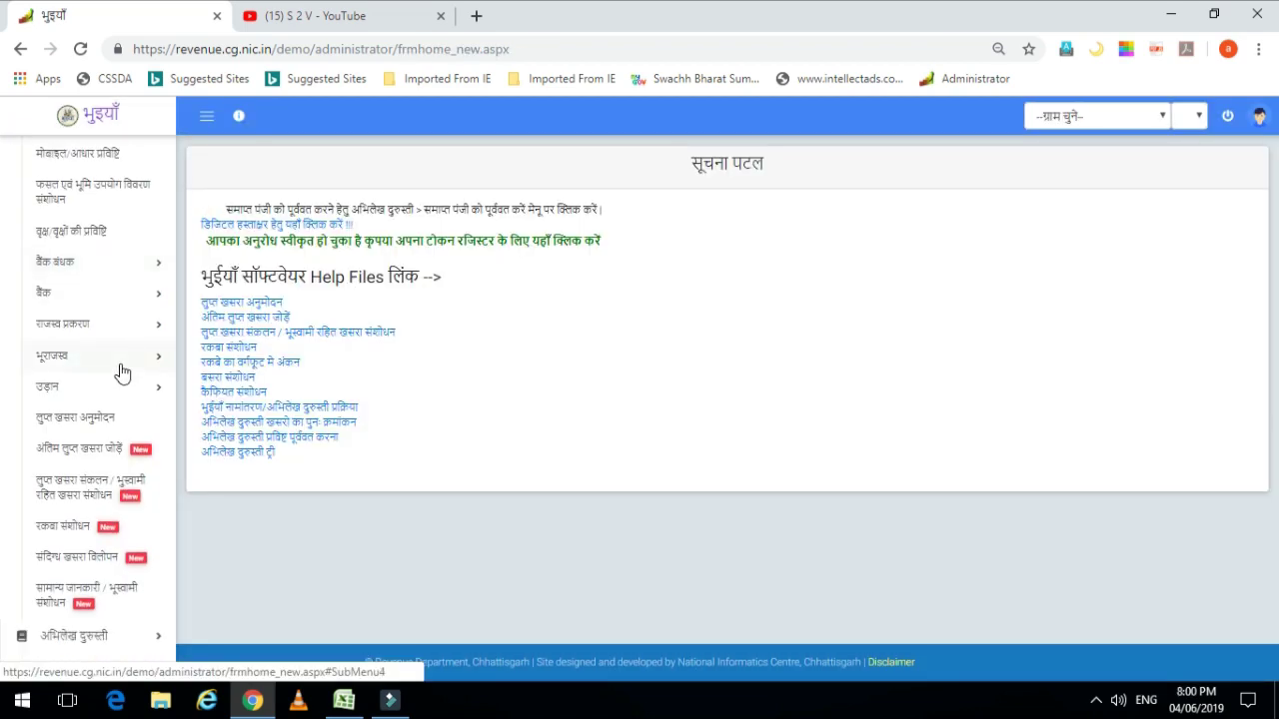
pyautogui.click(75, 527)
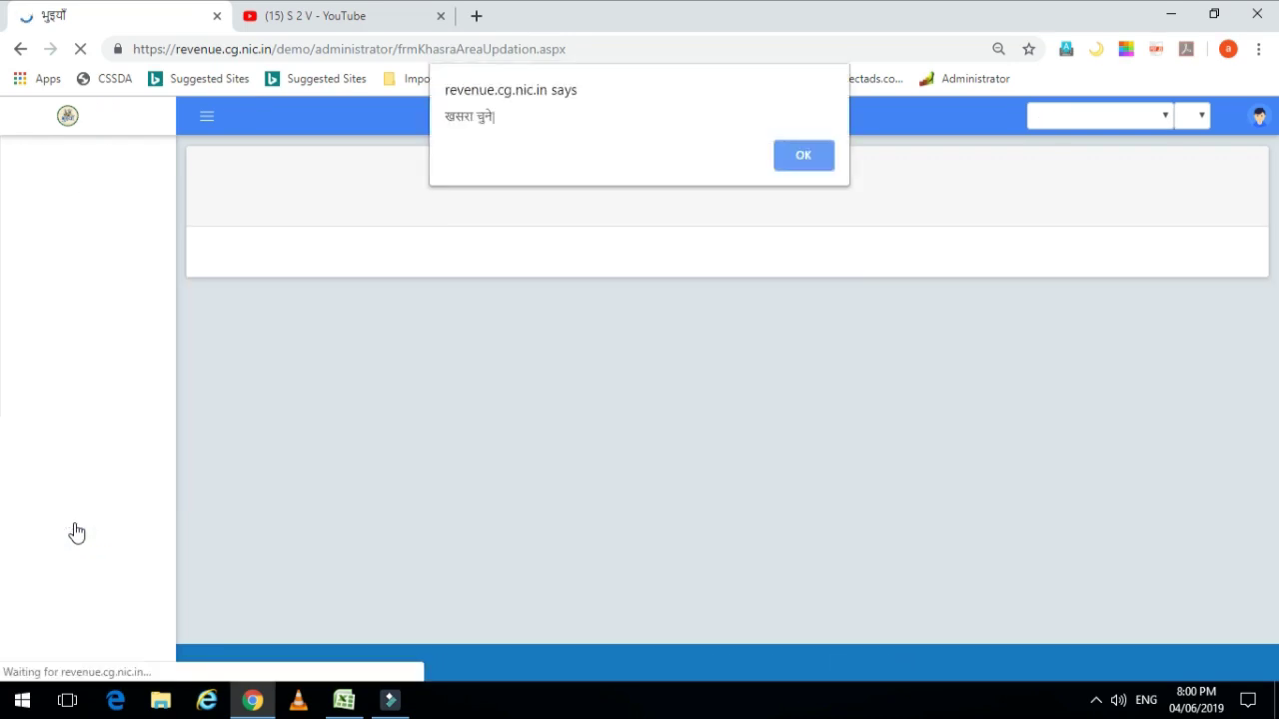
pyautogui.click(804, 157)
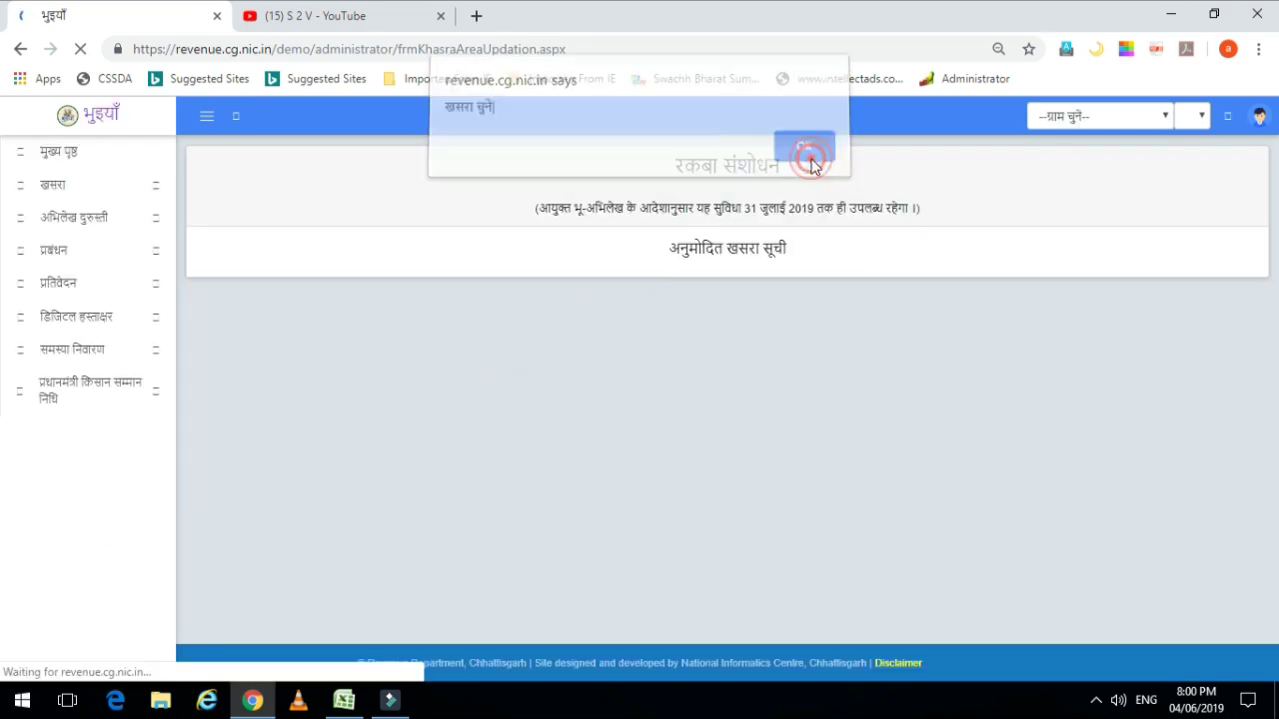
pyautogui.click(1058, 123)
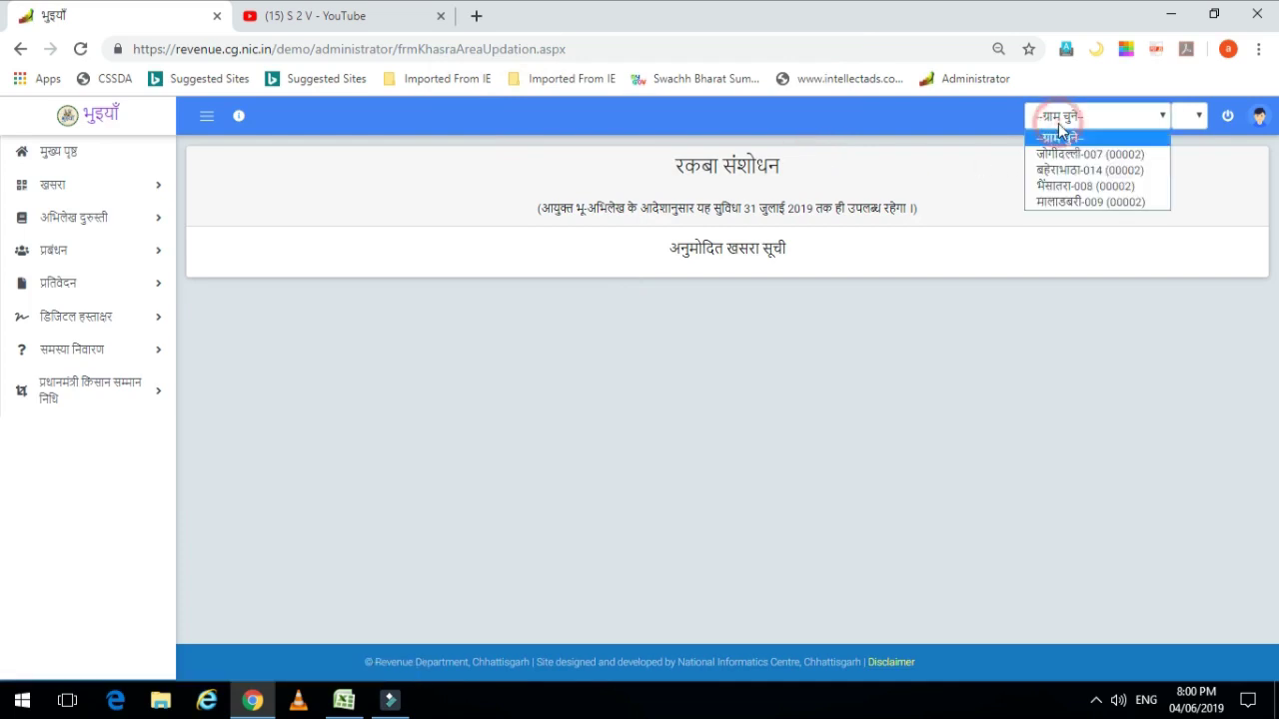
pyautogui.click(1069, 186)
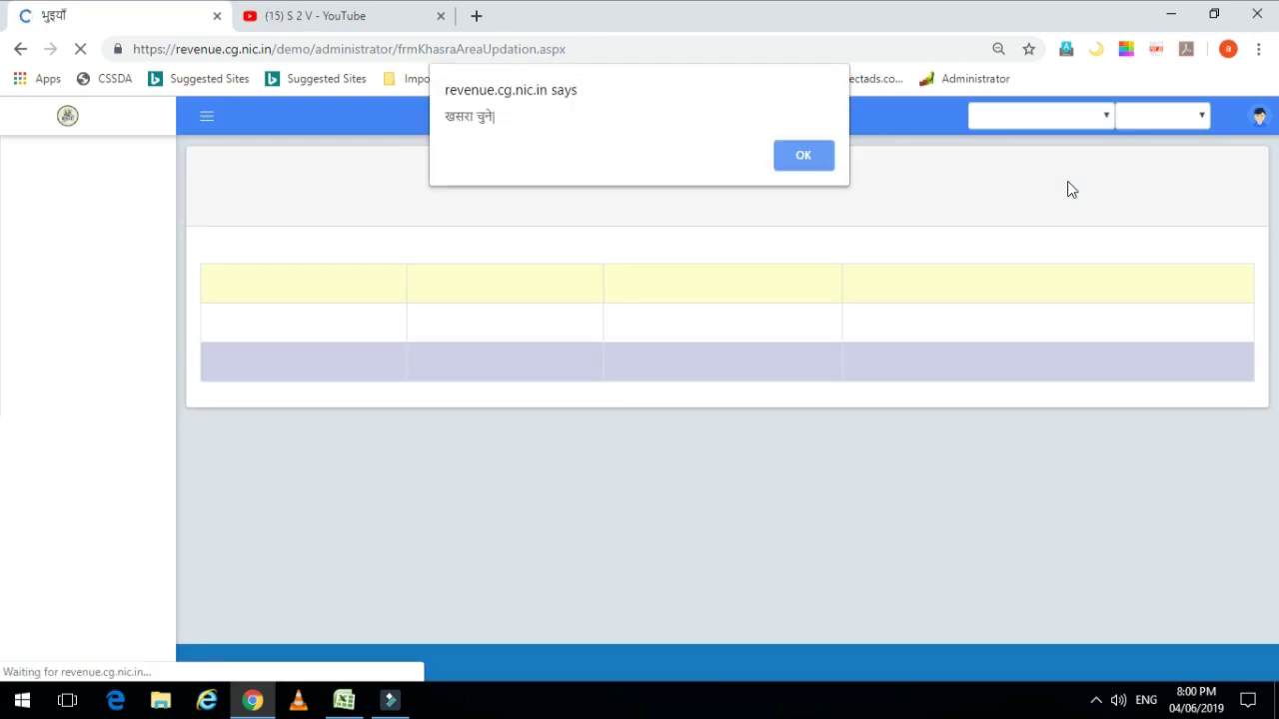
pyautogui.click(831, 160)
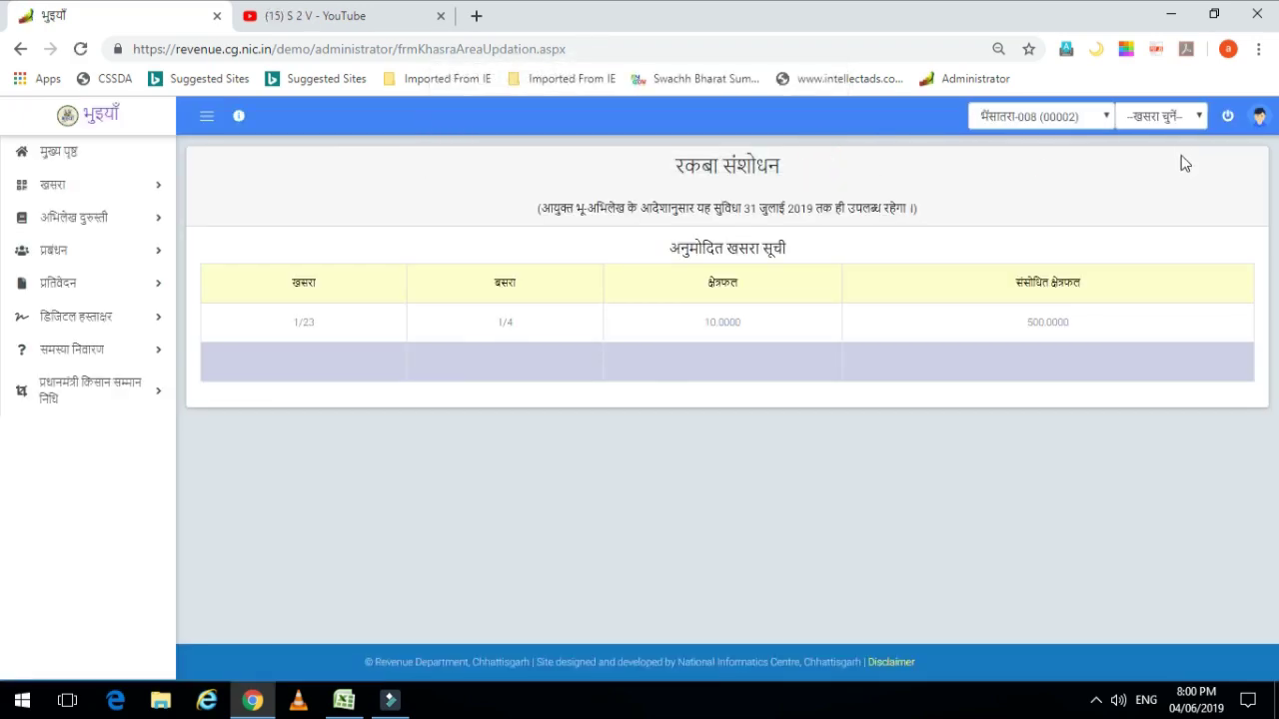
# - Choose khasra 6/3, check its current area 0.1760, and start the corrected area entry
pyautogui.click(1188, 118)
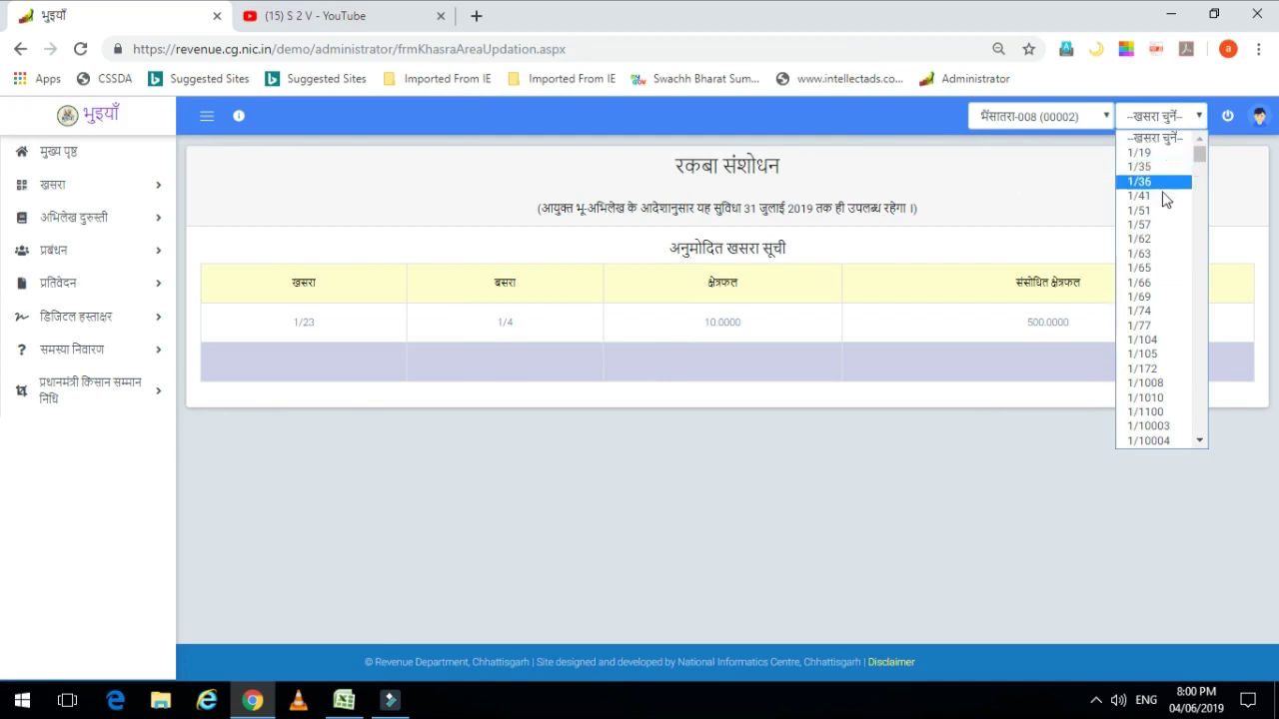
pyautogui.scroll(-5, 1152, 275)
pyautogui.scroll(10, 1148, 277)
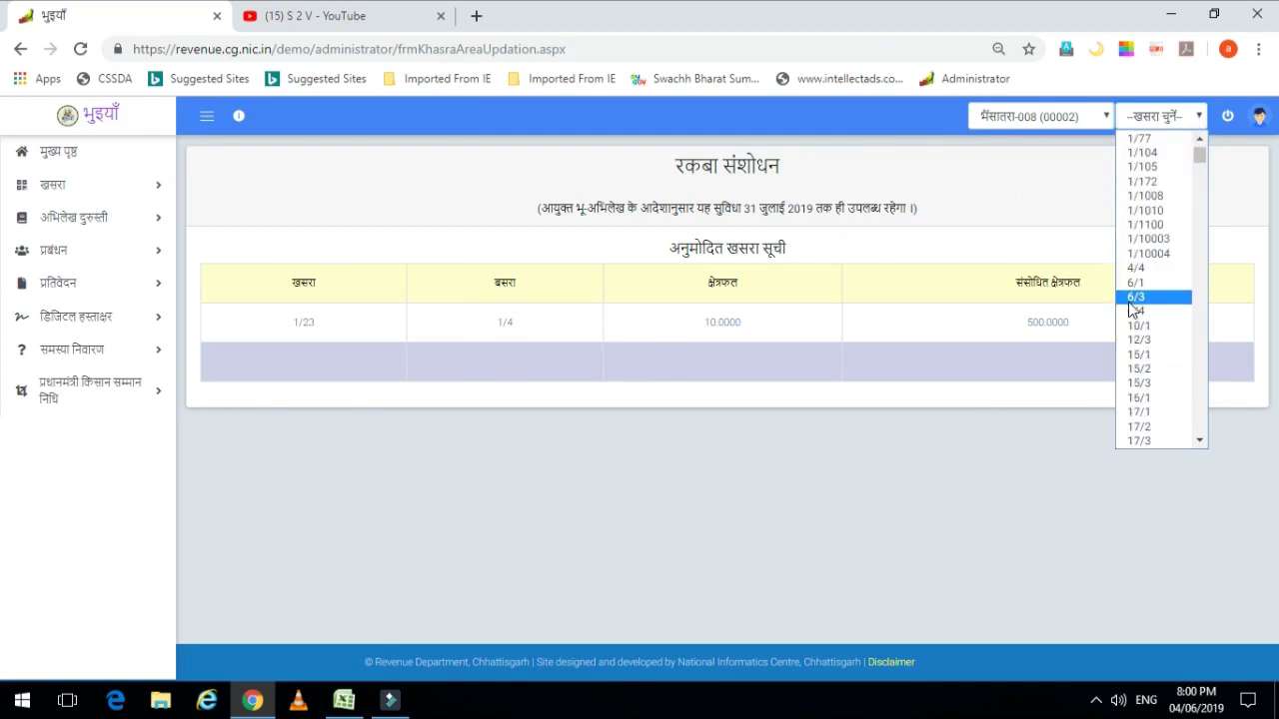
pyautogui.click(1131, 297)
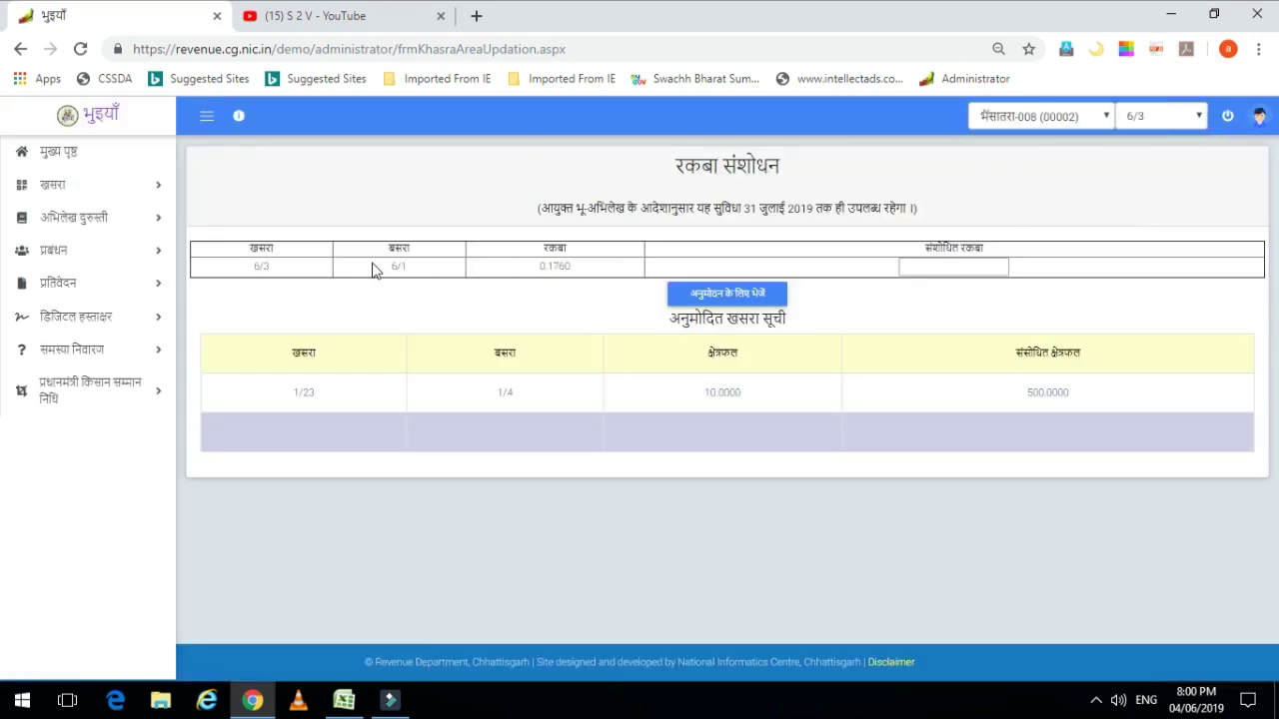
pyautogui.moveTo(547, 267); pyautogui.dragTo(571, 267)
pyautogui.click(936, 265)
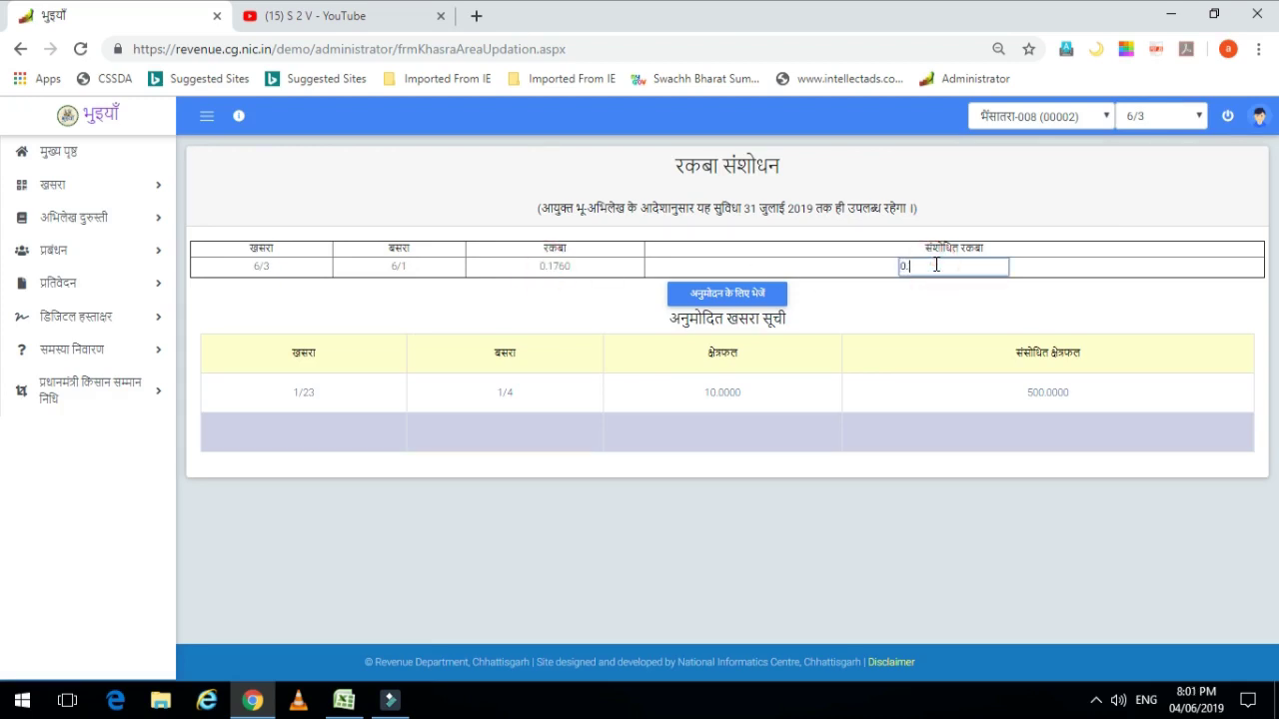